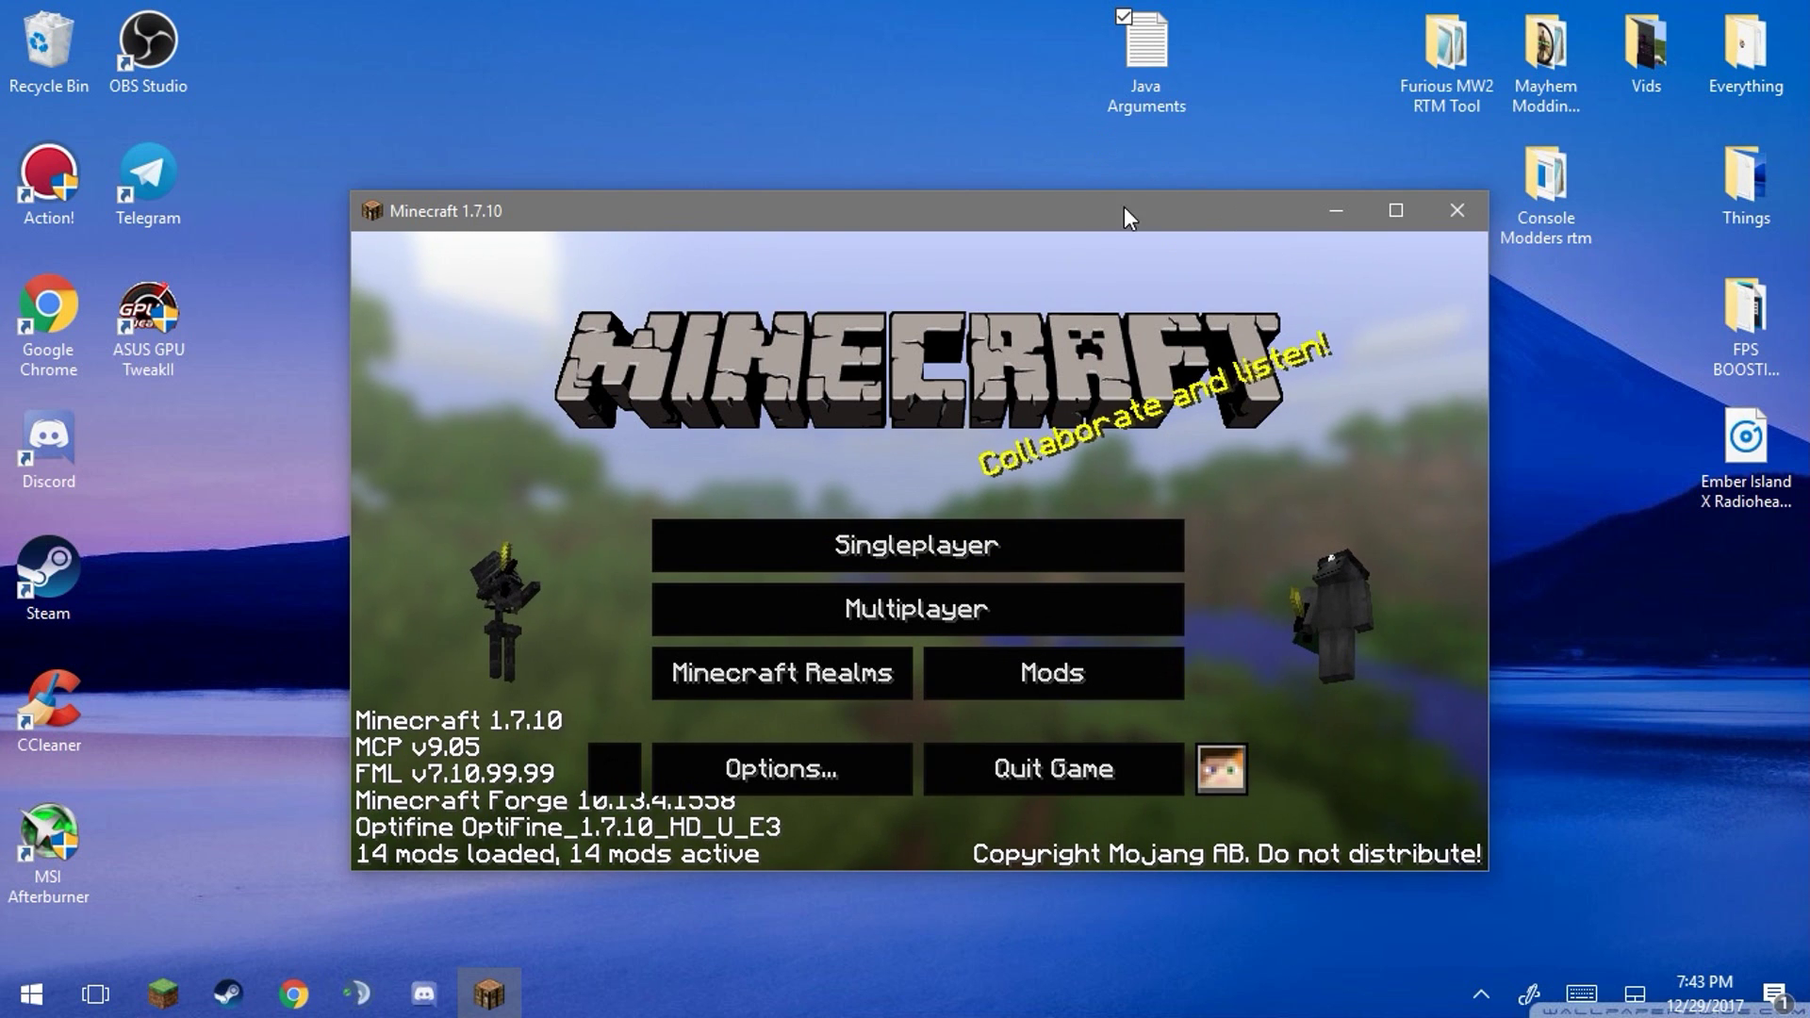
Open the Java Arguments file in Notepad and select its whole line of JVM flags.
click(1140, 63)
double_click(1139, 62)
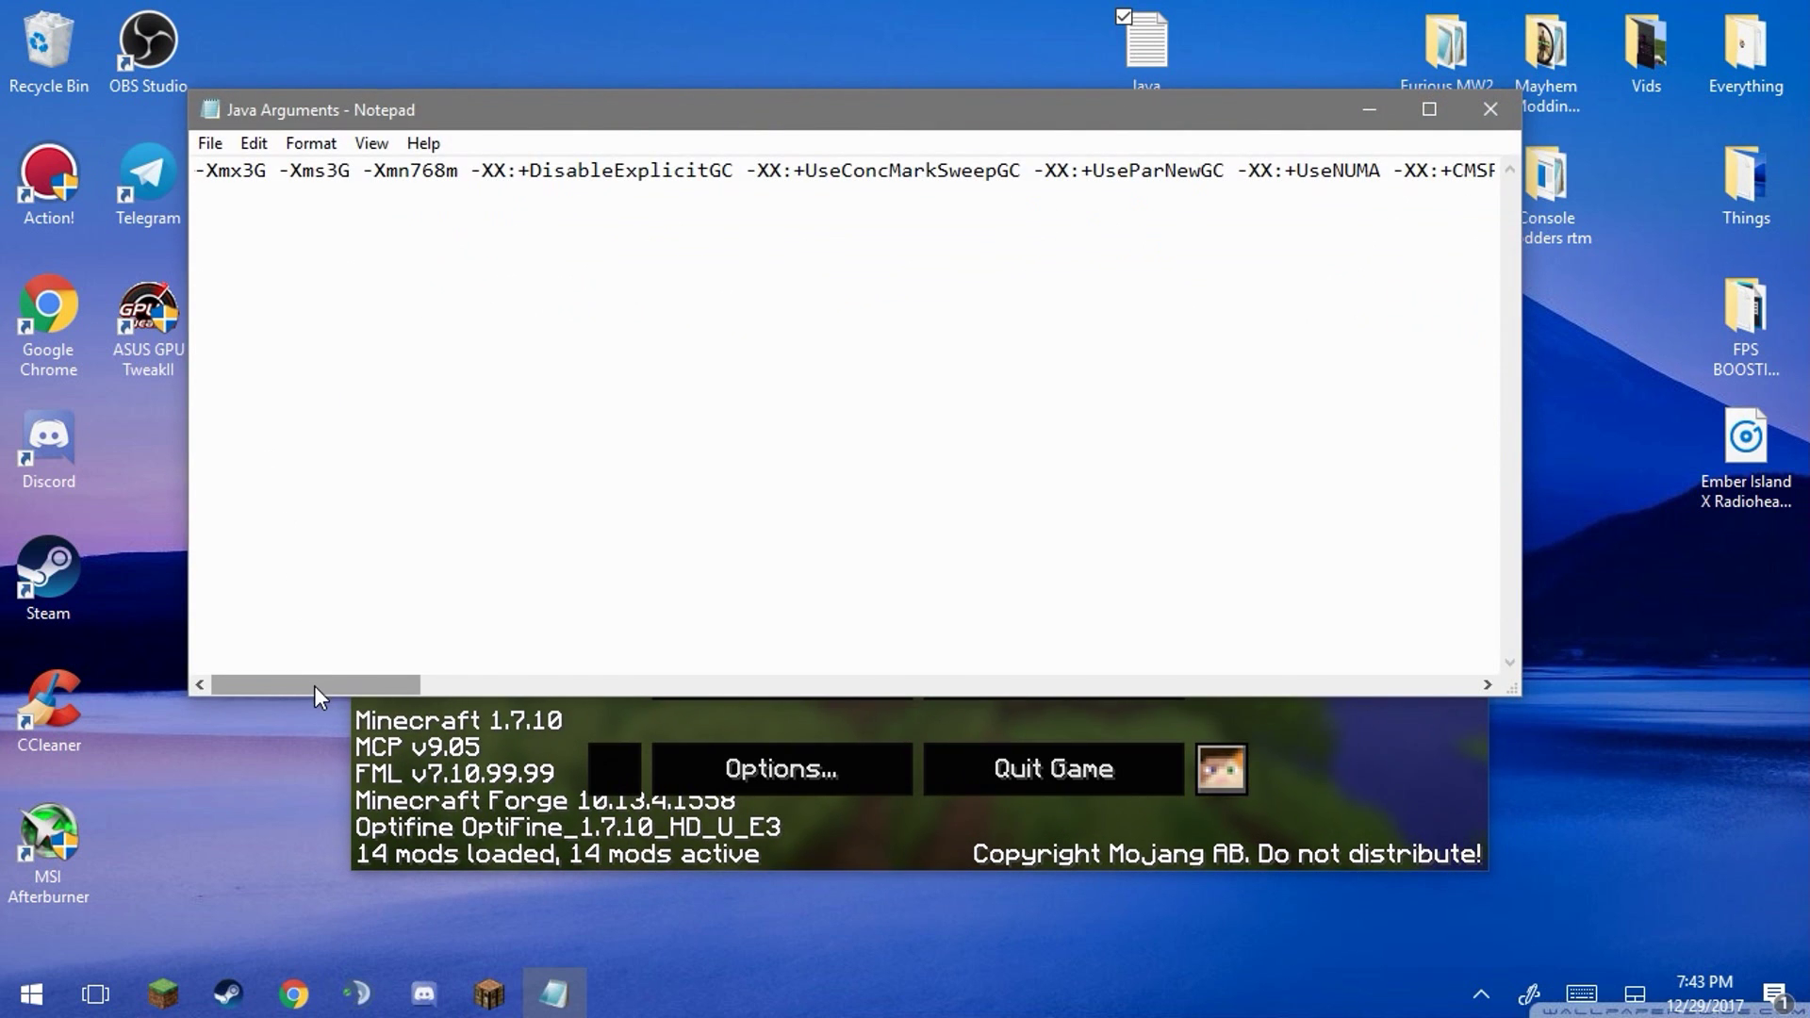
mouse_move(314, 686)
mouse_down()
mouse_move(399, 688)
mouse_move(298, 707)
mouse_move(554, 670)
mouse_move(1411, 648)
mouse_move(530, 675)
mouse_move(247, 656)
mouse_up()
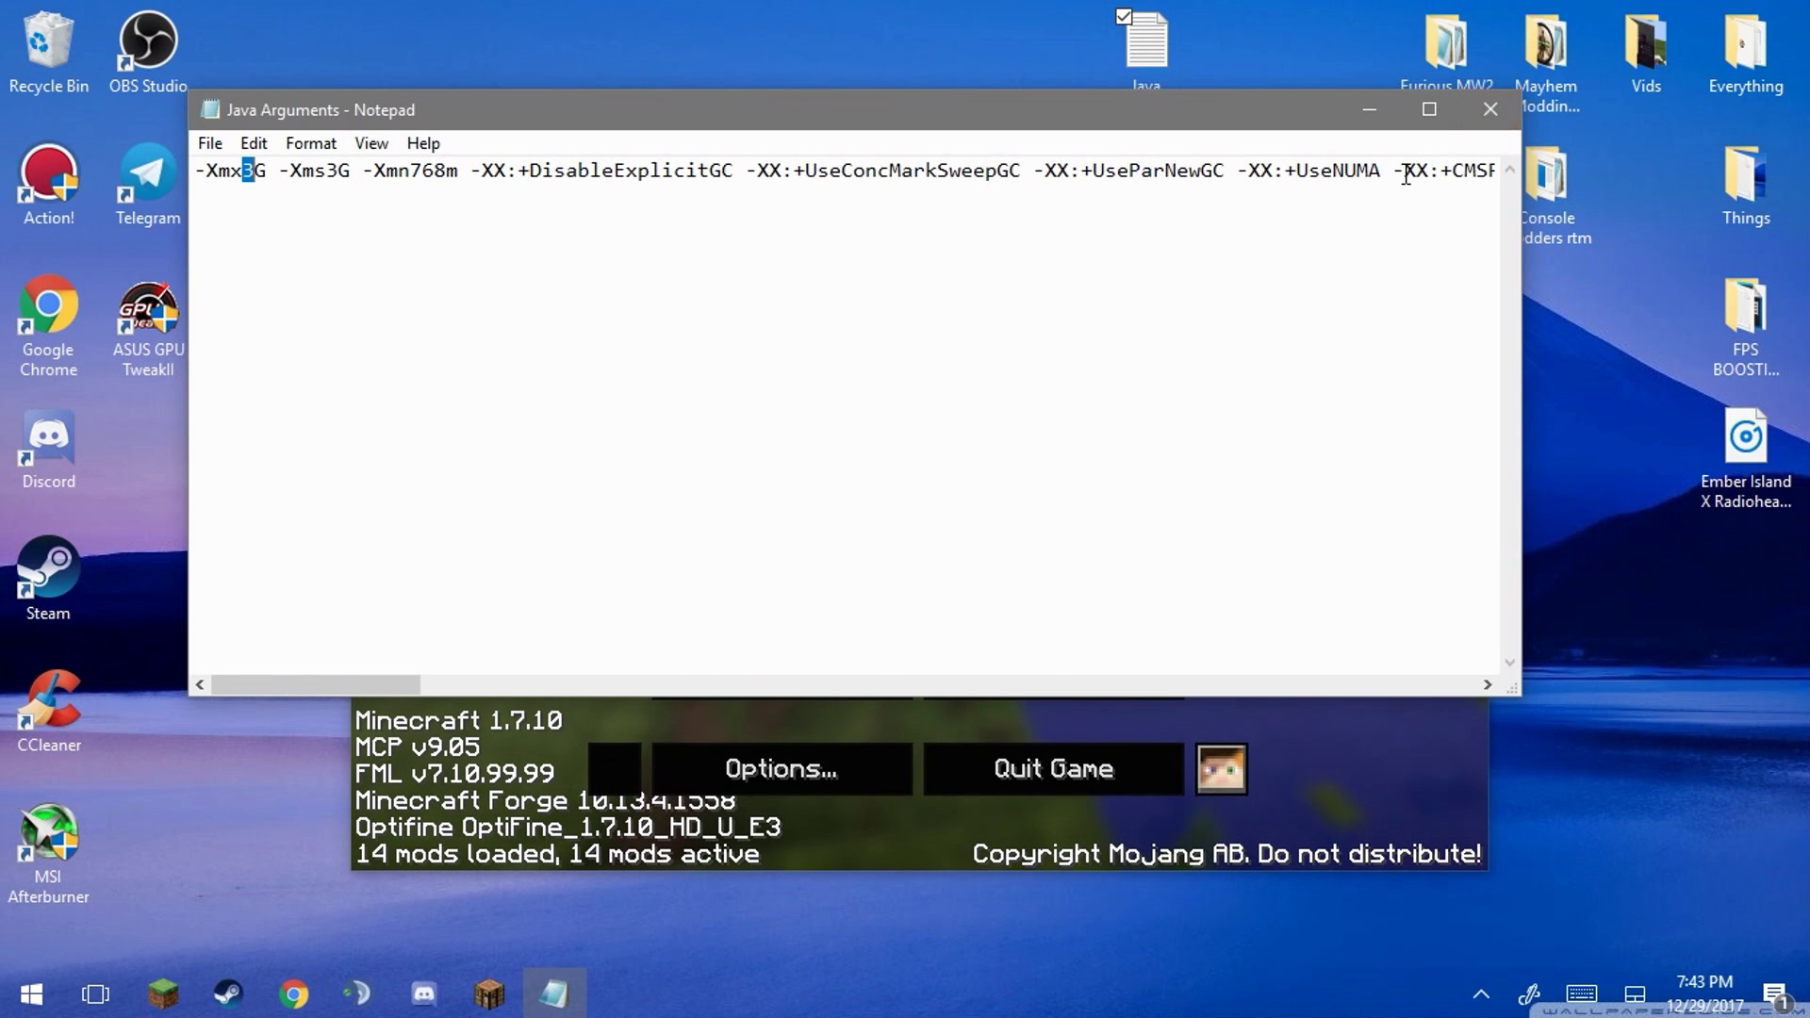
key(ctrl+a)
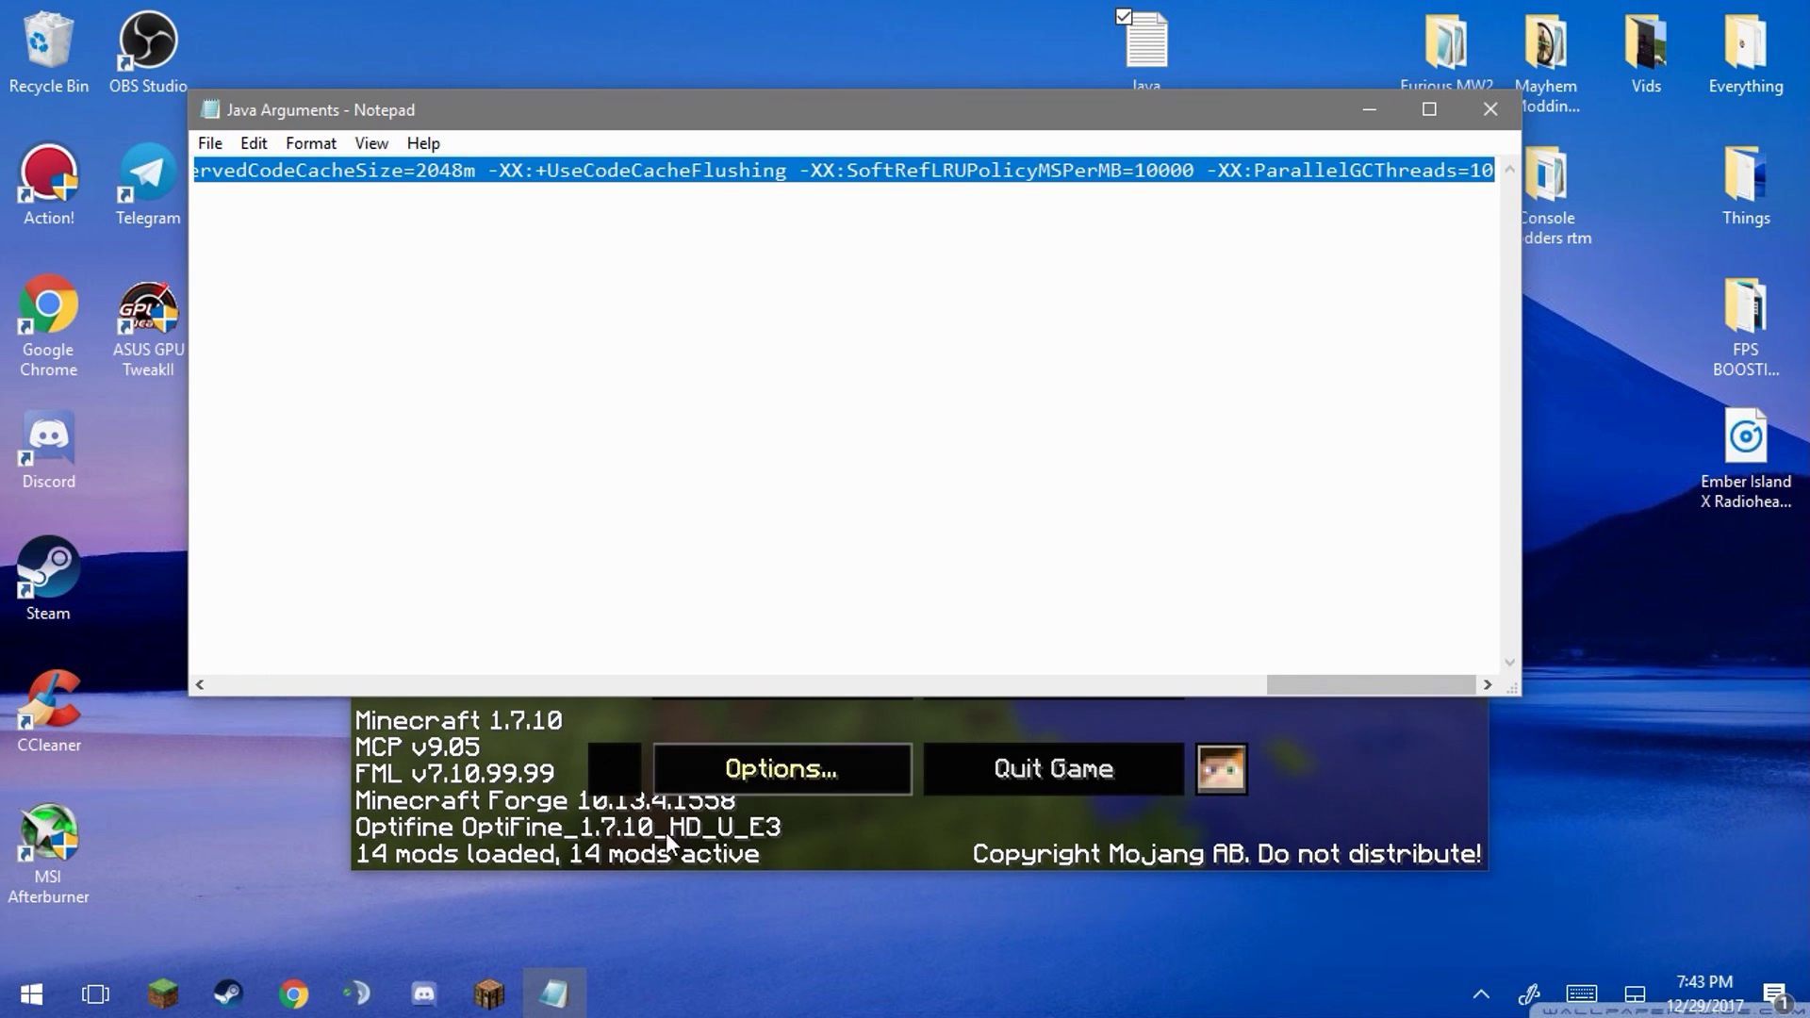
In the Minecraft Launcher, open the OCMC launch configuration for editing.
click(162, 993)
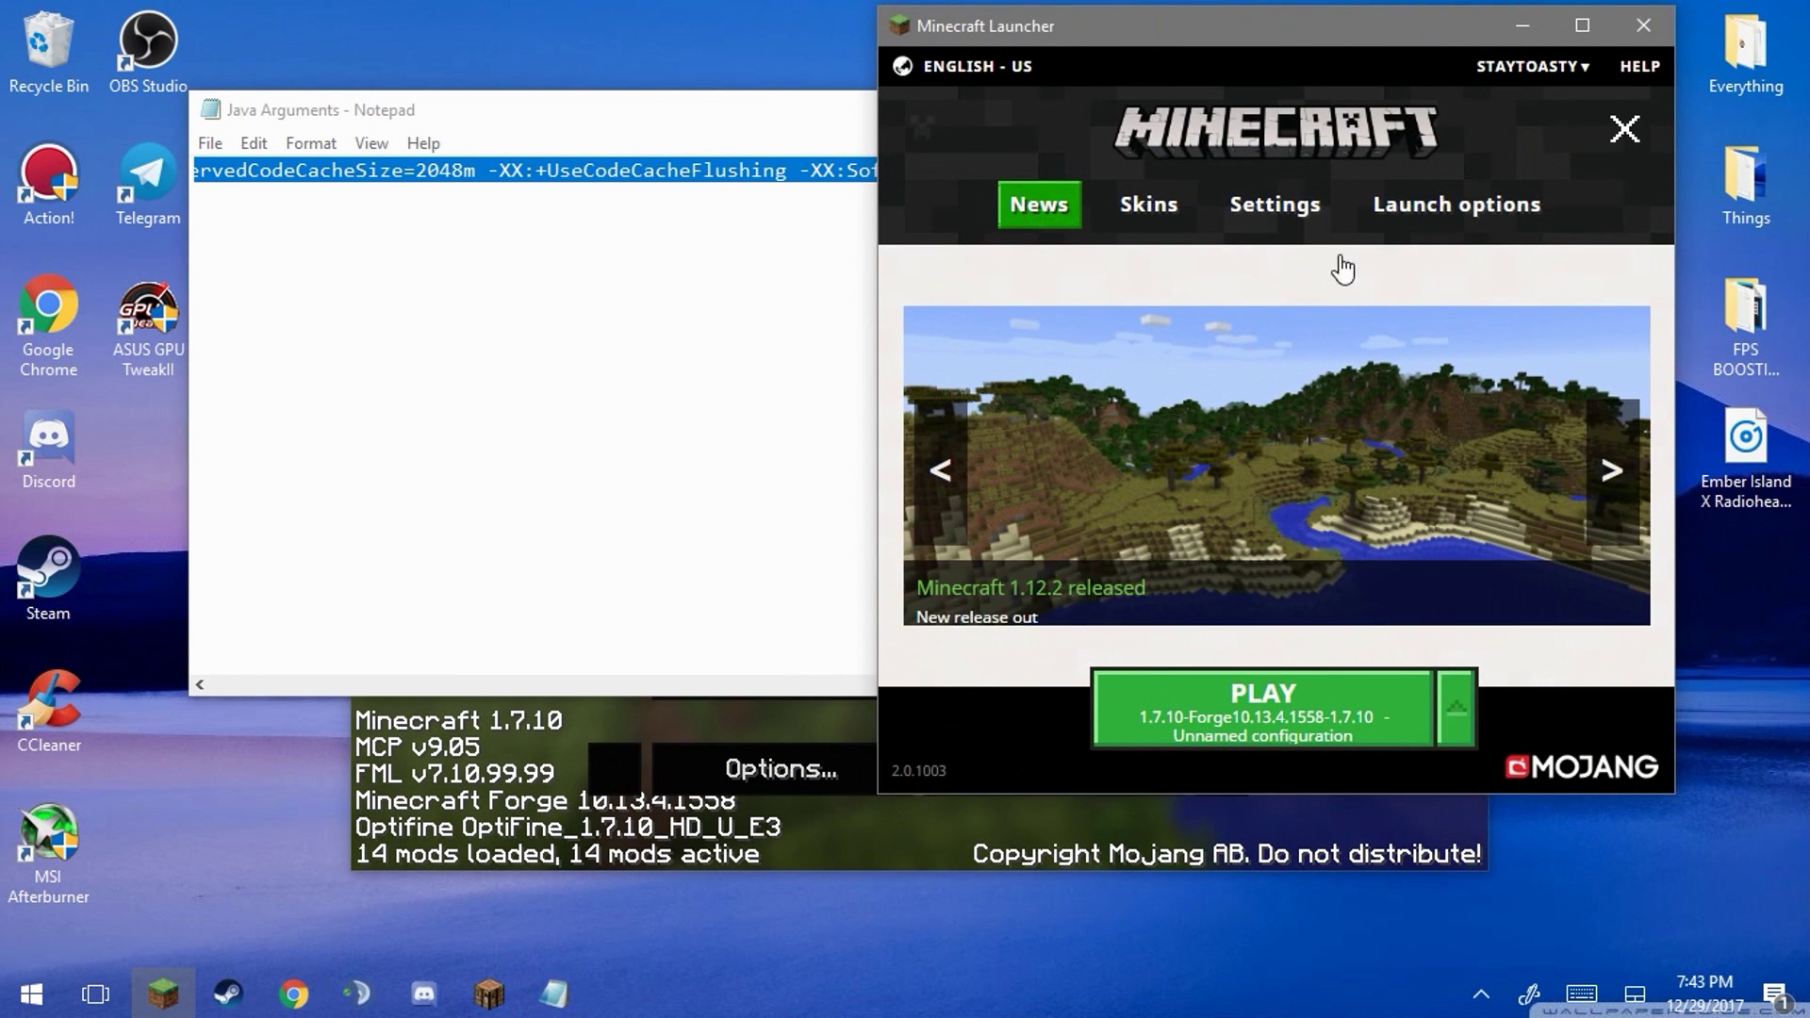
click(1456, 204)
scroll(1258, 462, down, 5)
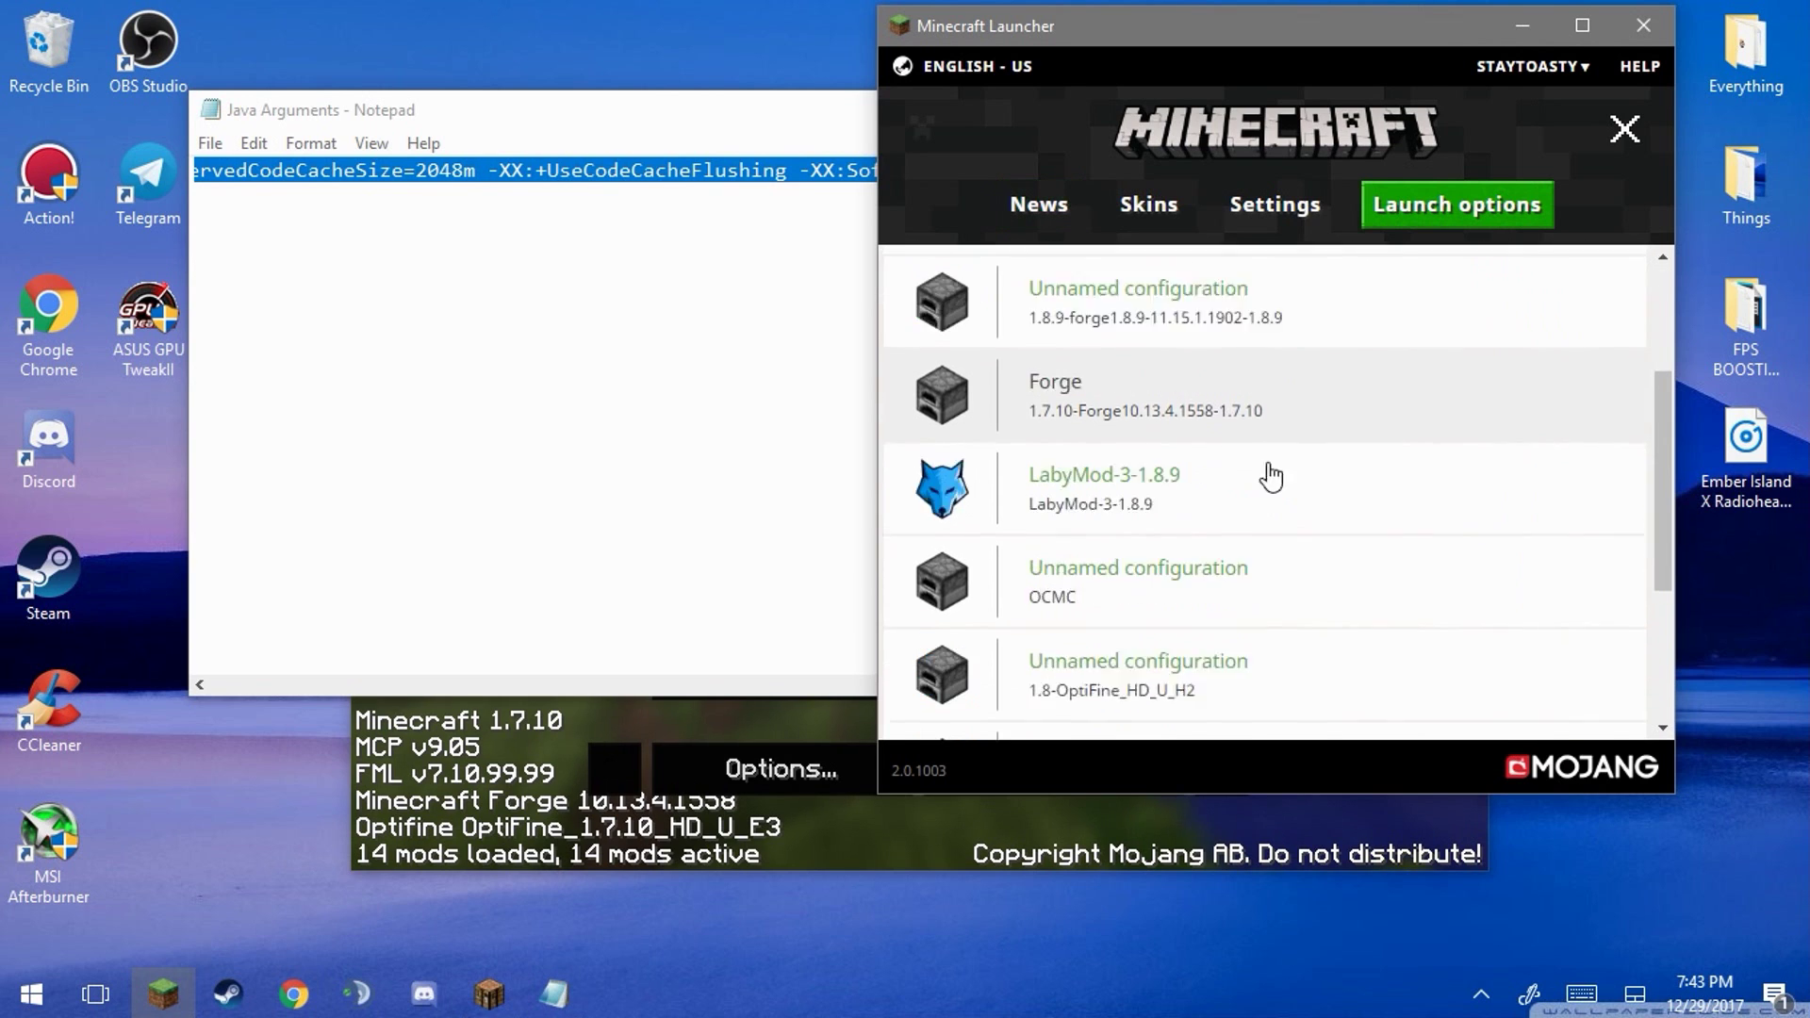
scroll(1078, 392, up, 3)
scroll(1099, 456, up, 3)
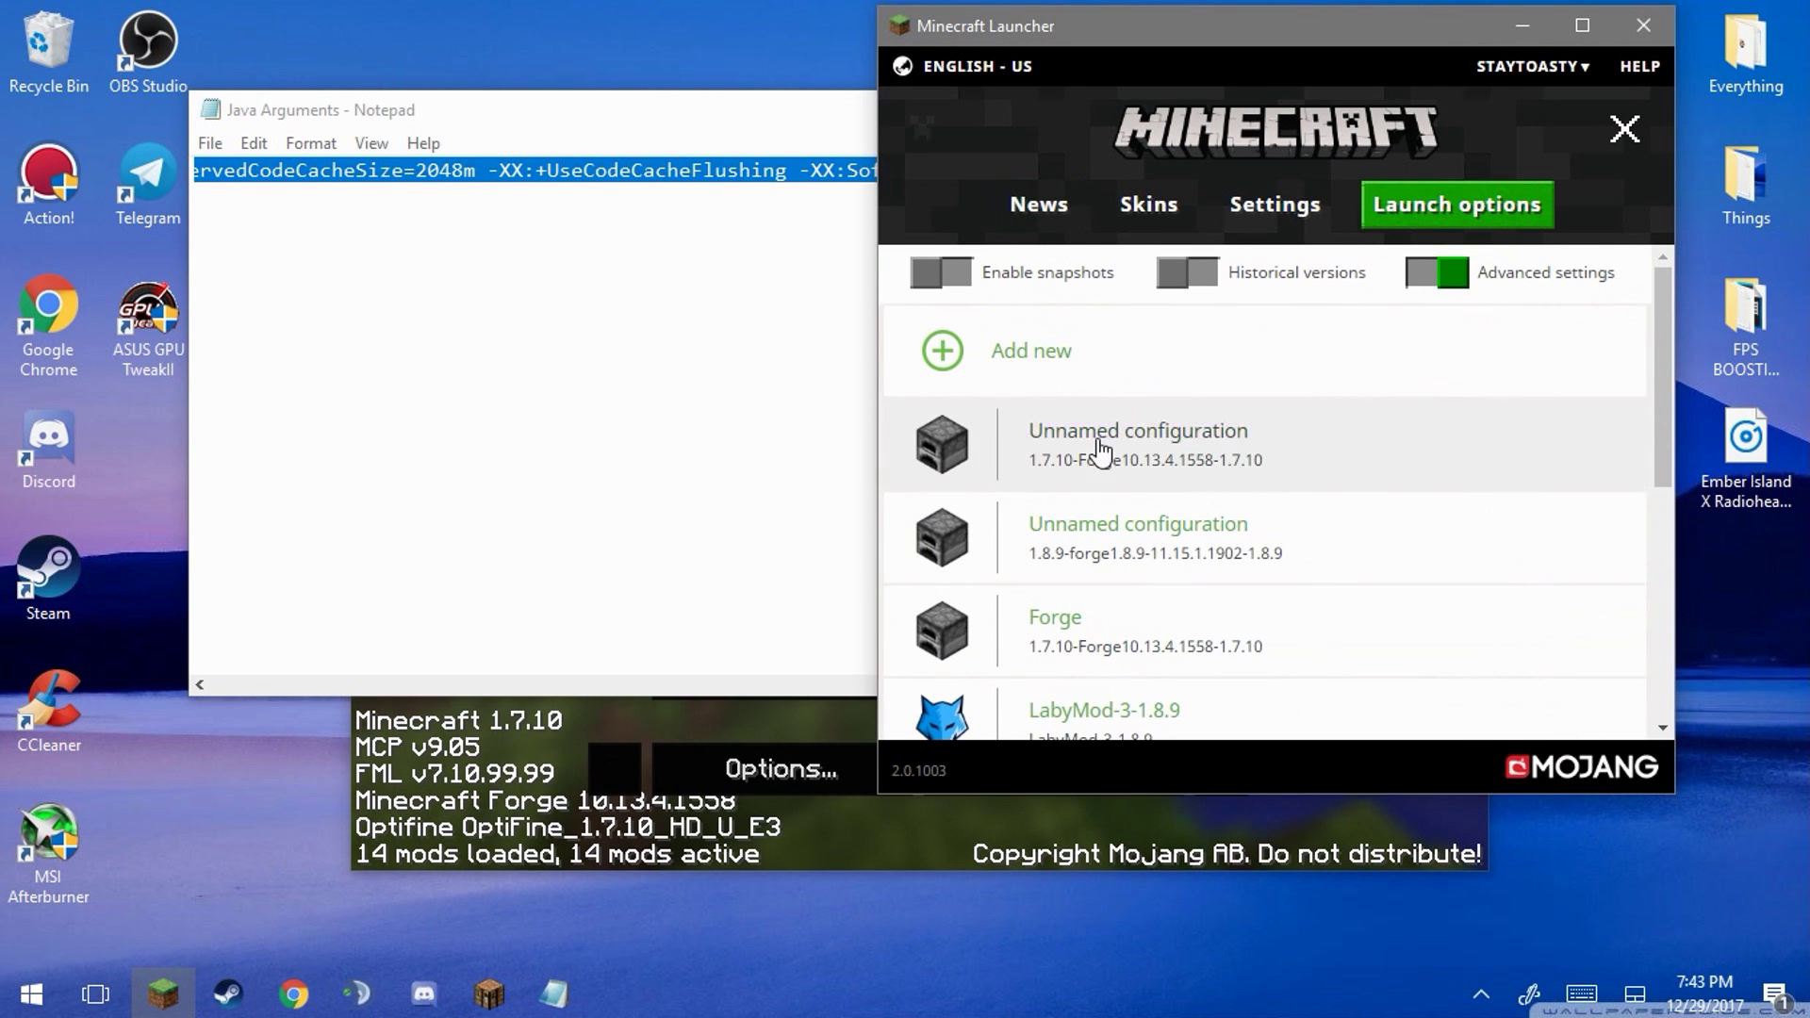
scroll(1168, 547, down, 2)
scroll(1150, 577, down, 1)
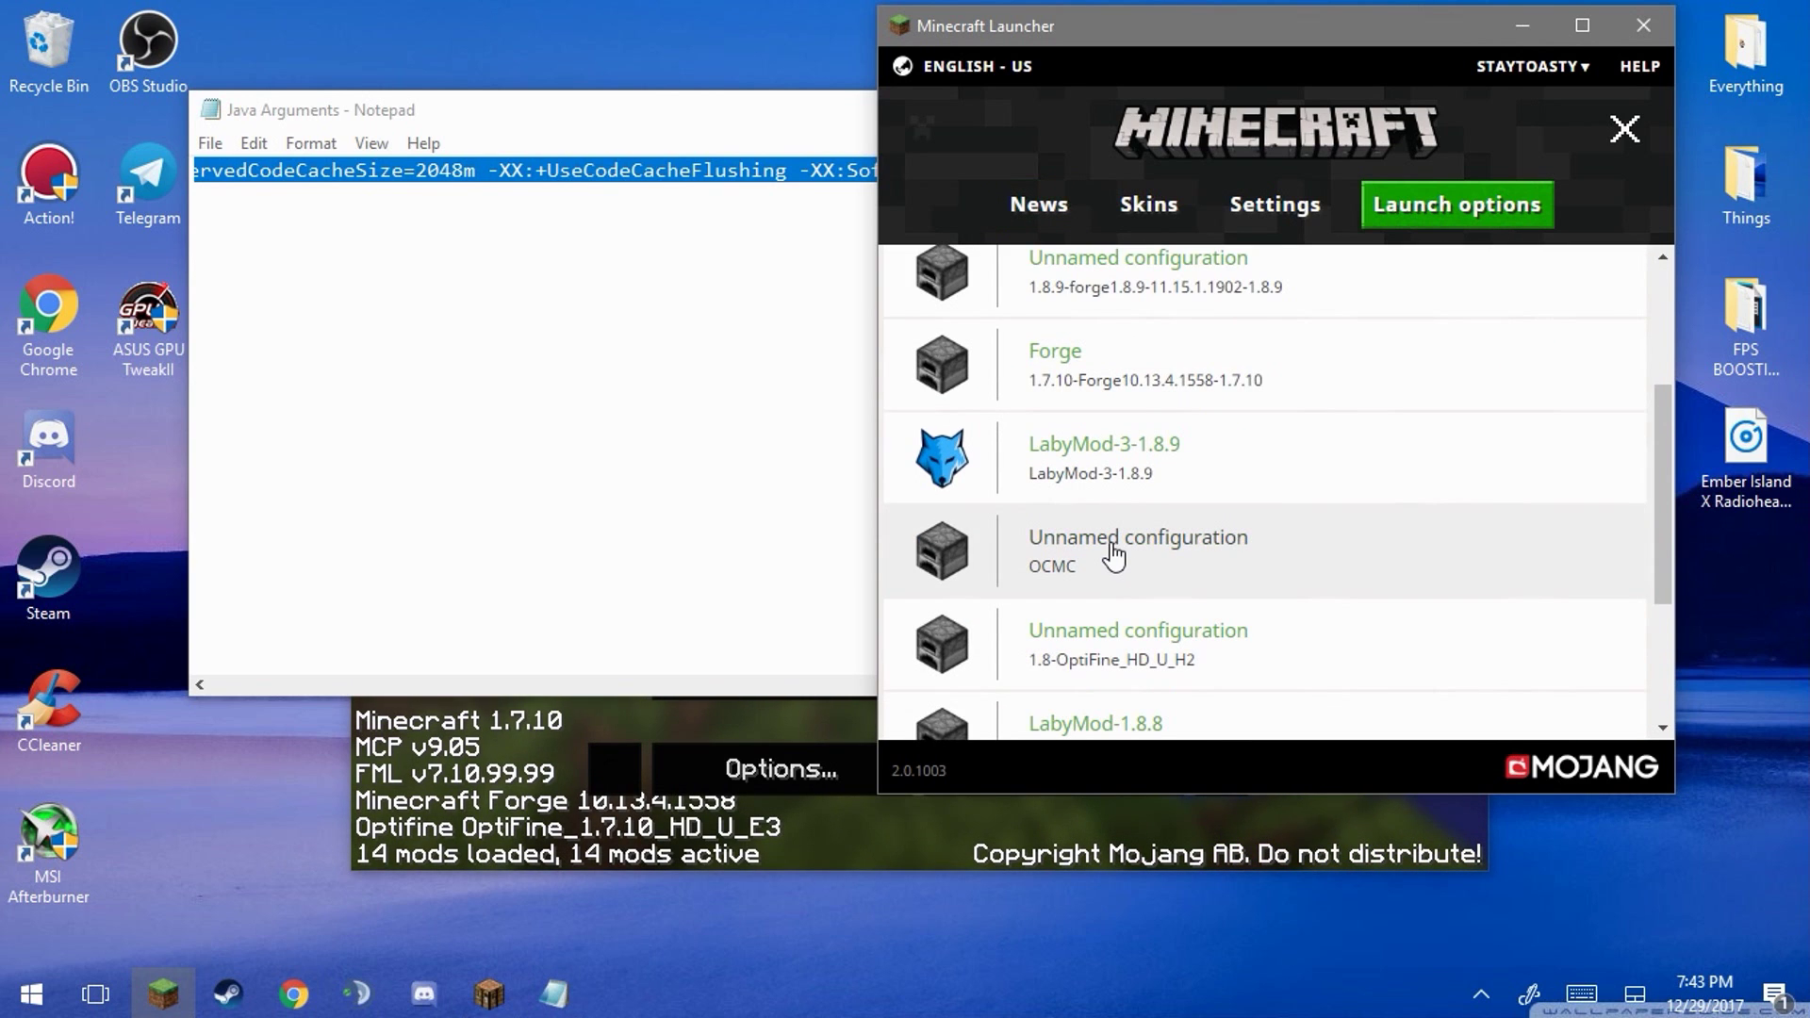
click(1114, 556)
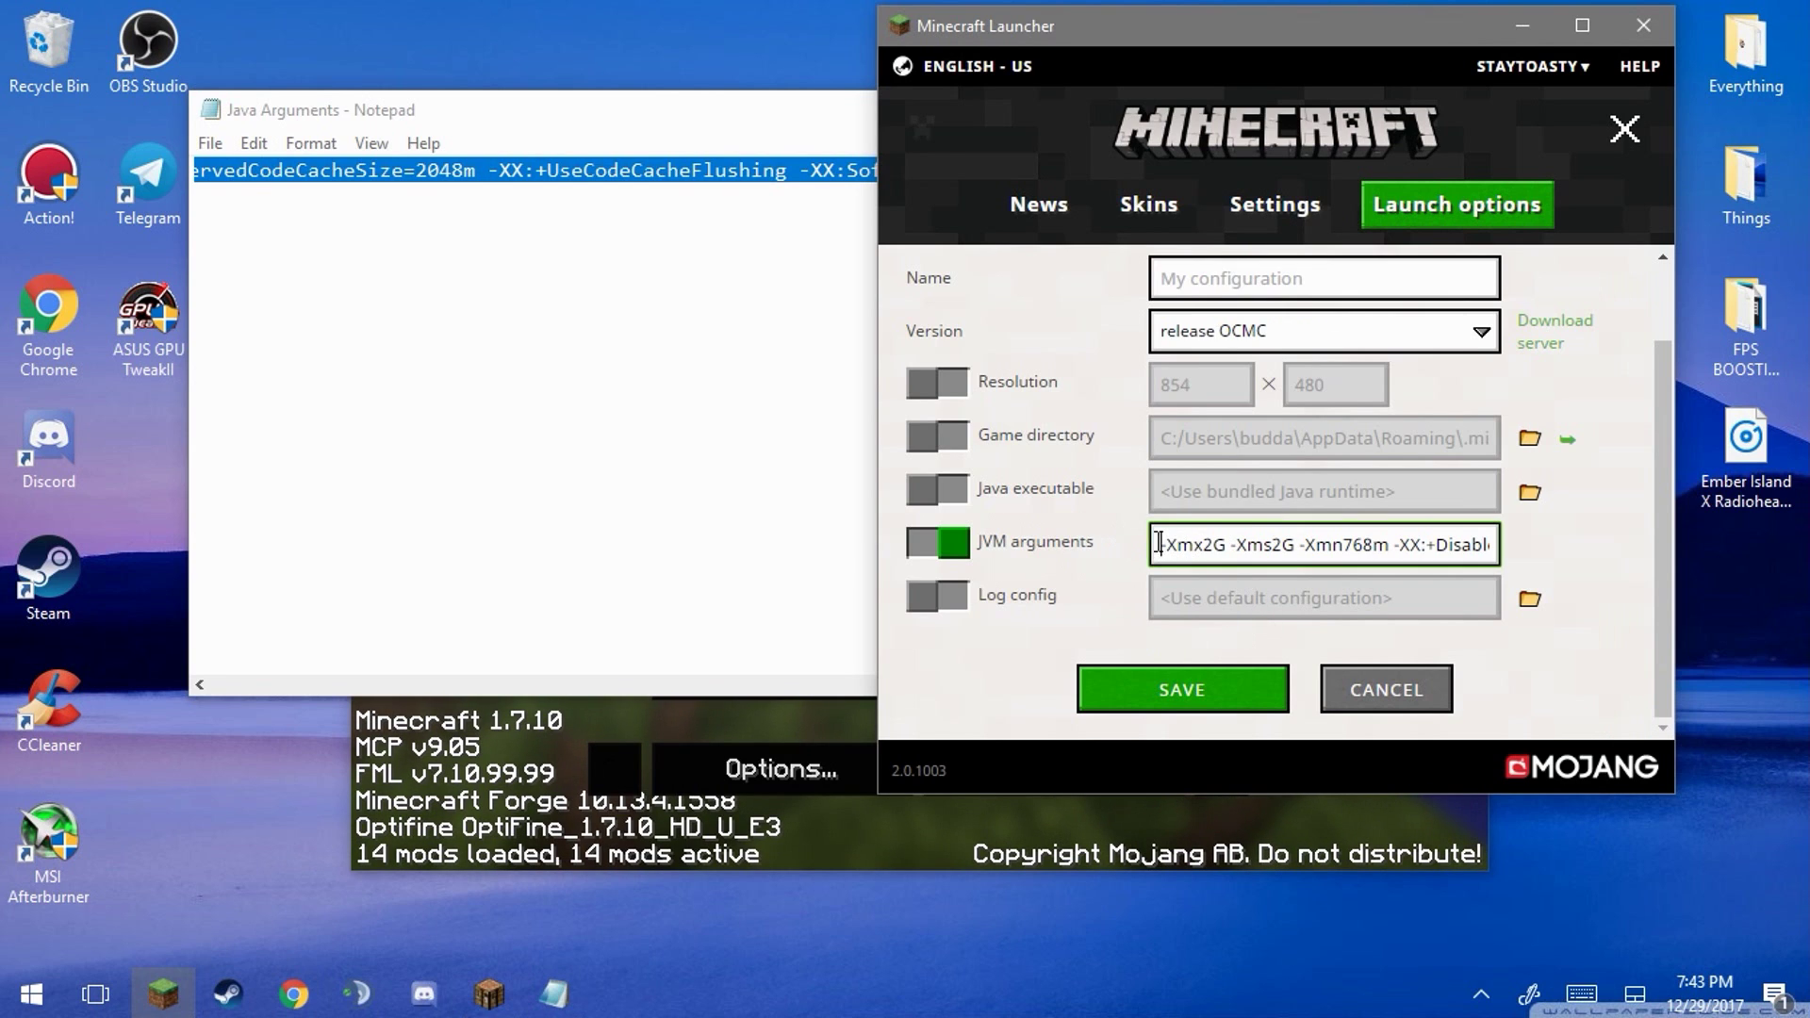
Replace OCMC's JVM arguments with the copied flags and save, then close the Java Arguments notes.
mouse_move(1161, 545)
mouse_down()
mouse_move(1498, 545)
mouse_move(1411, 545)
mouse_up()
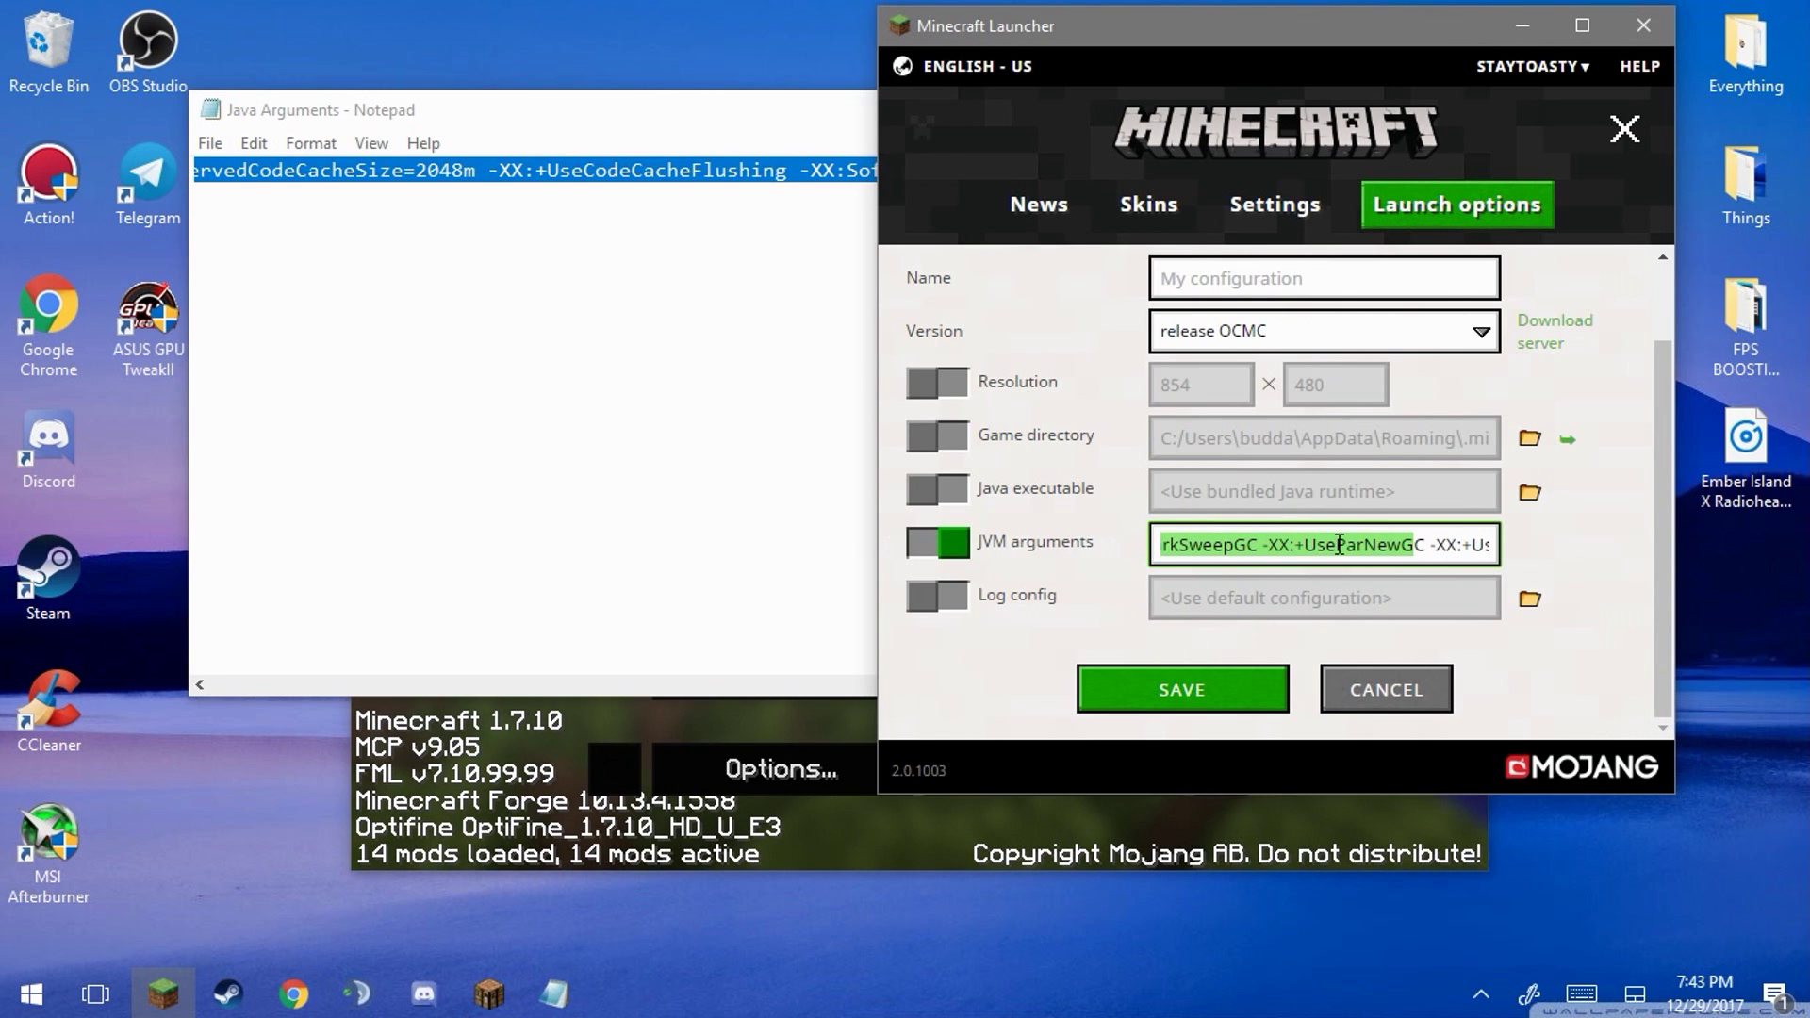
key(ctrl+a)
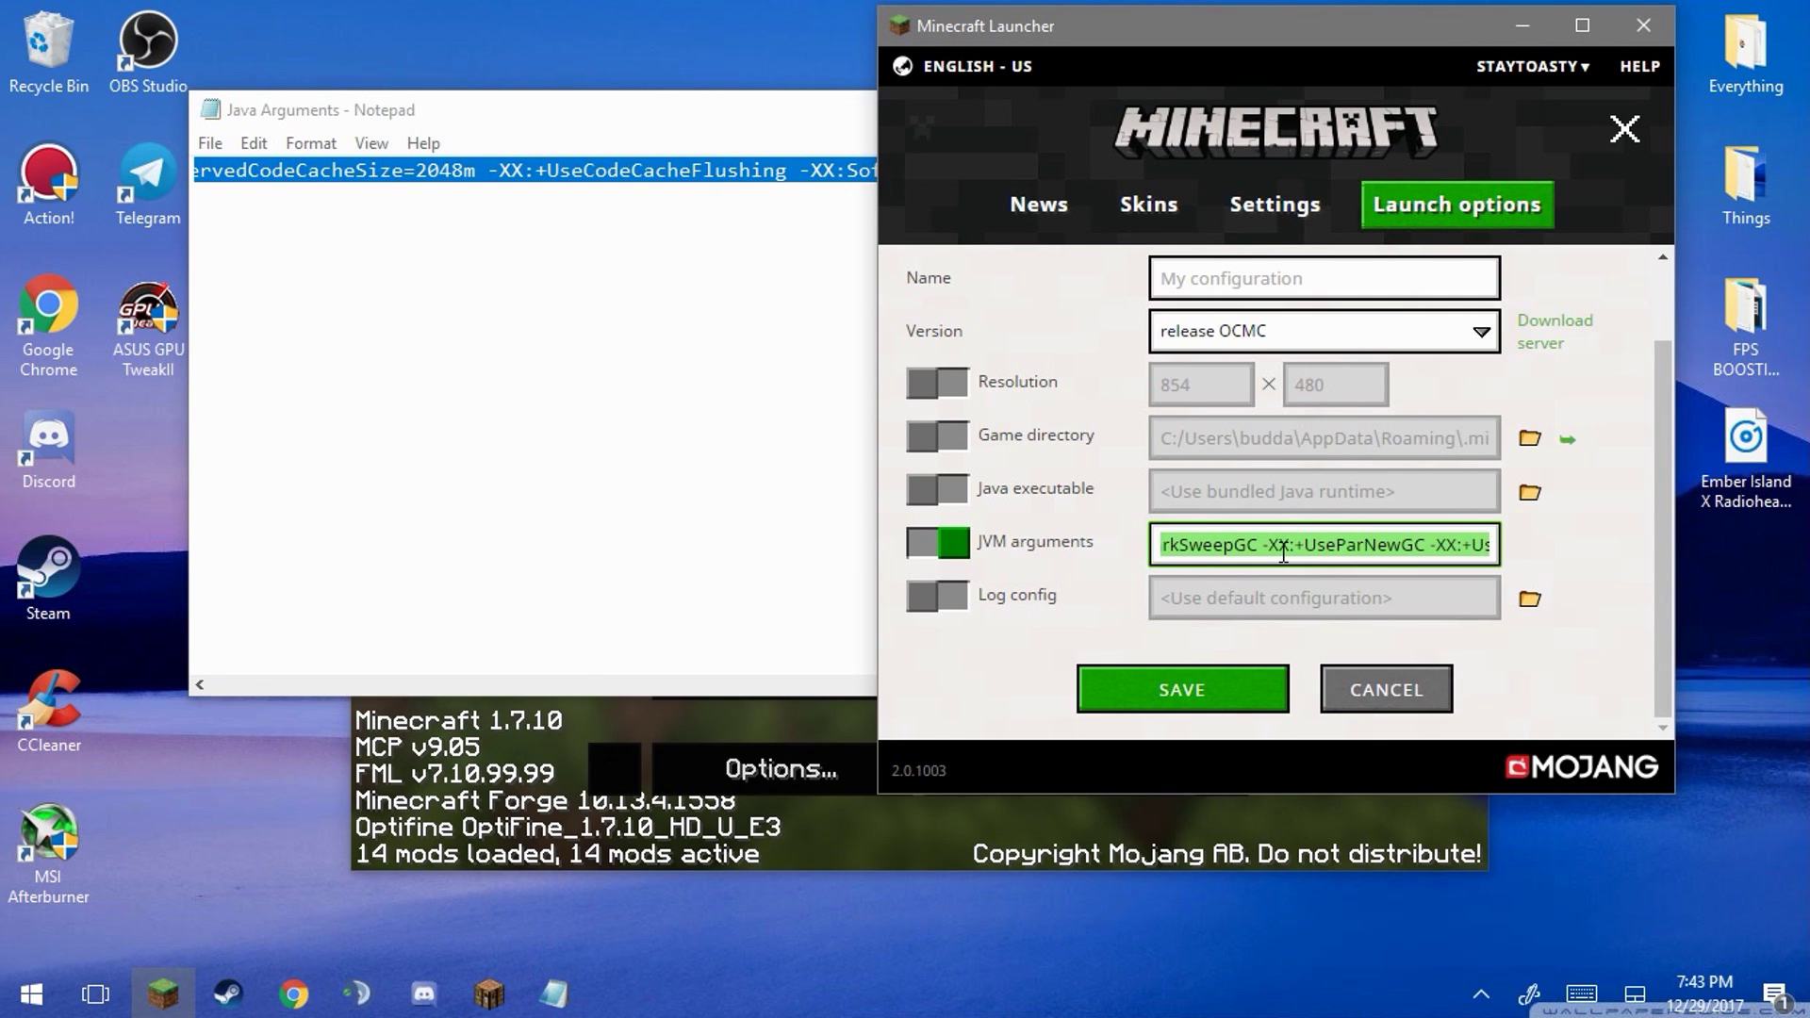
key(BackSpace)
key(ctrl+v)
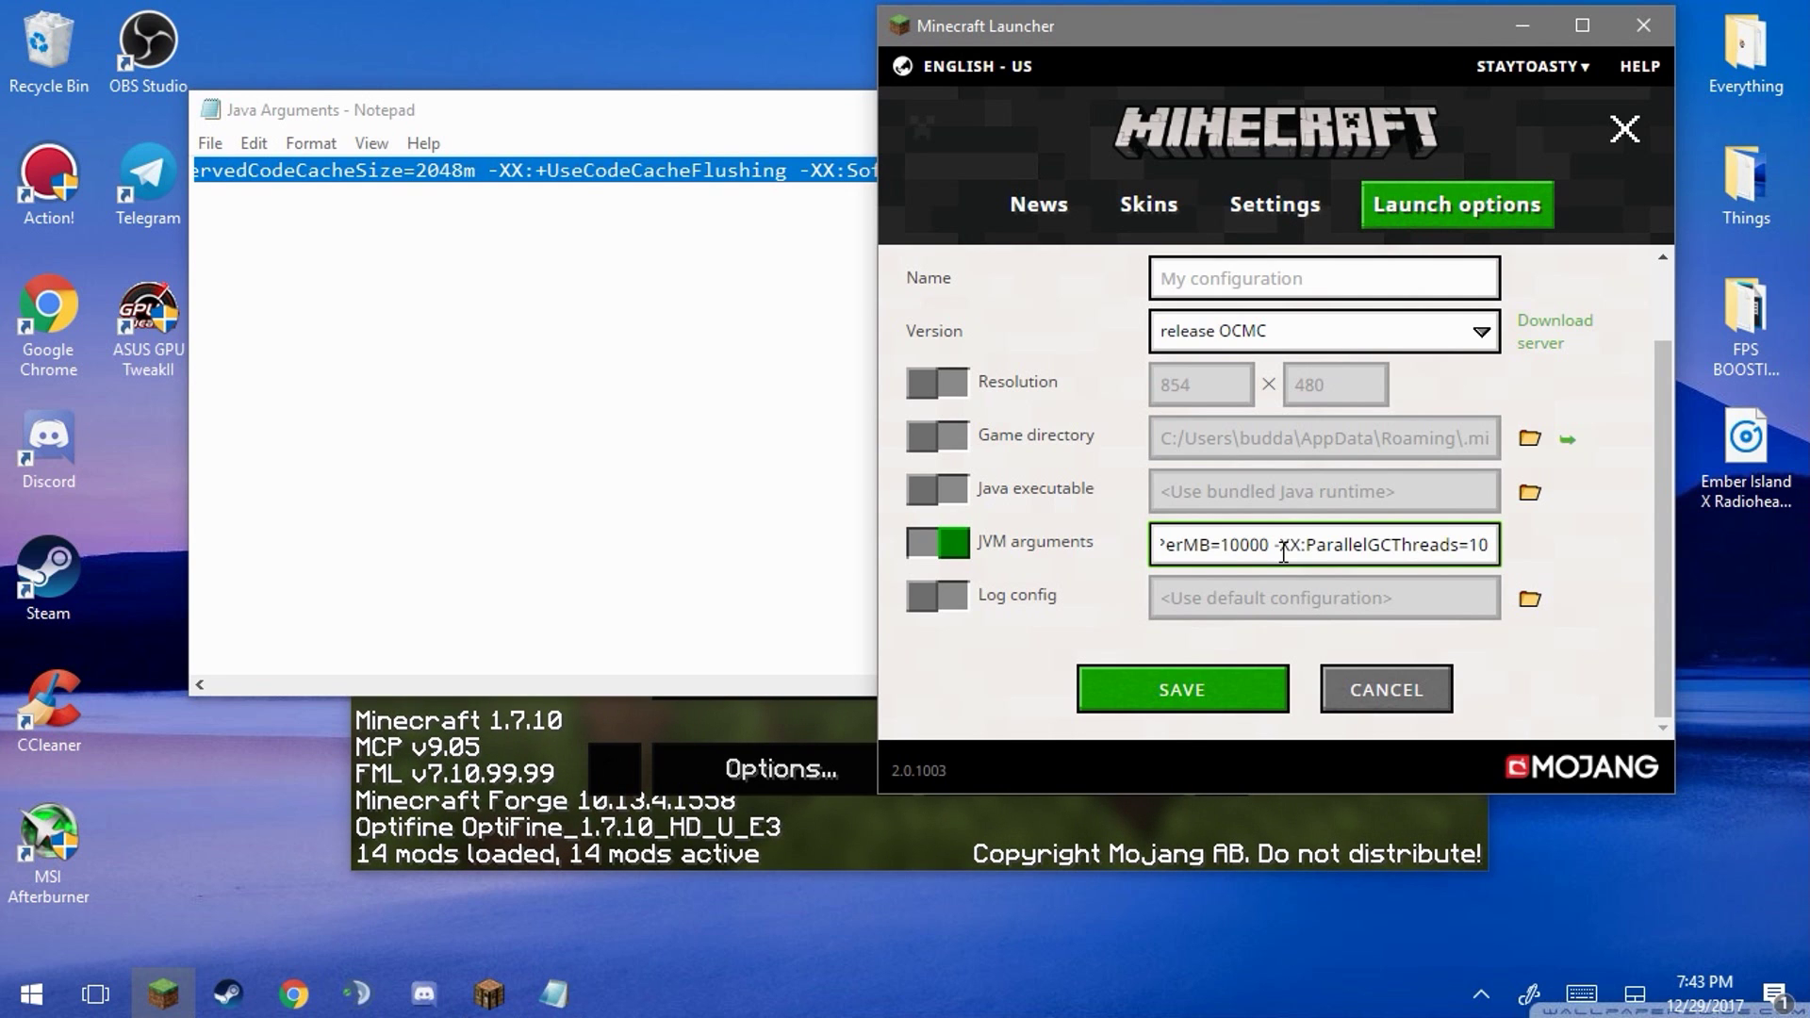
click(1182, 689)
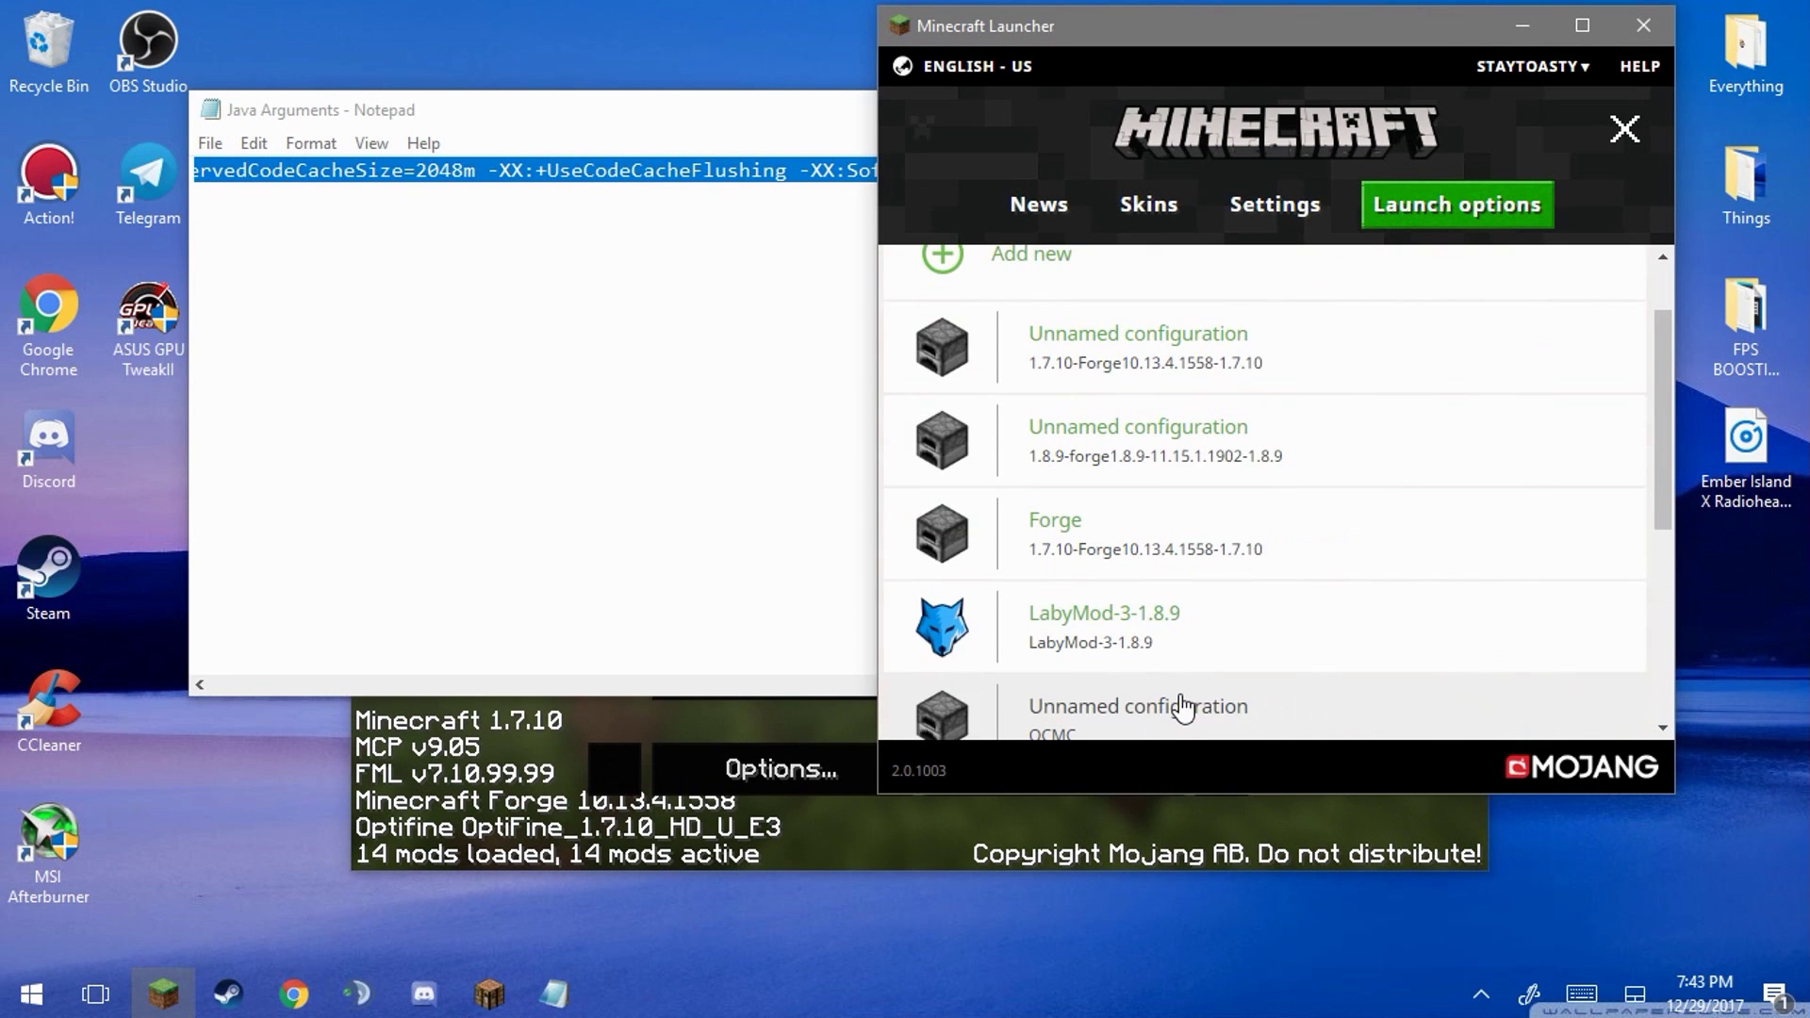
click(1541, 11)
click(1484, 118)
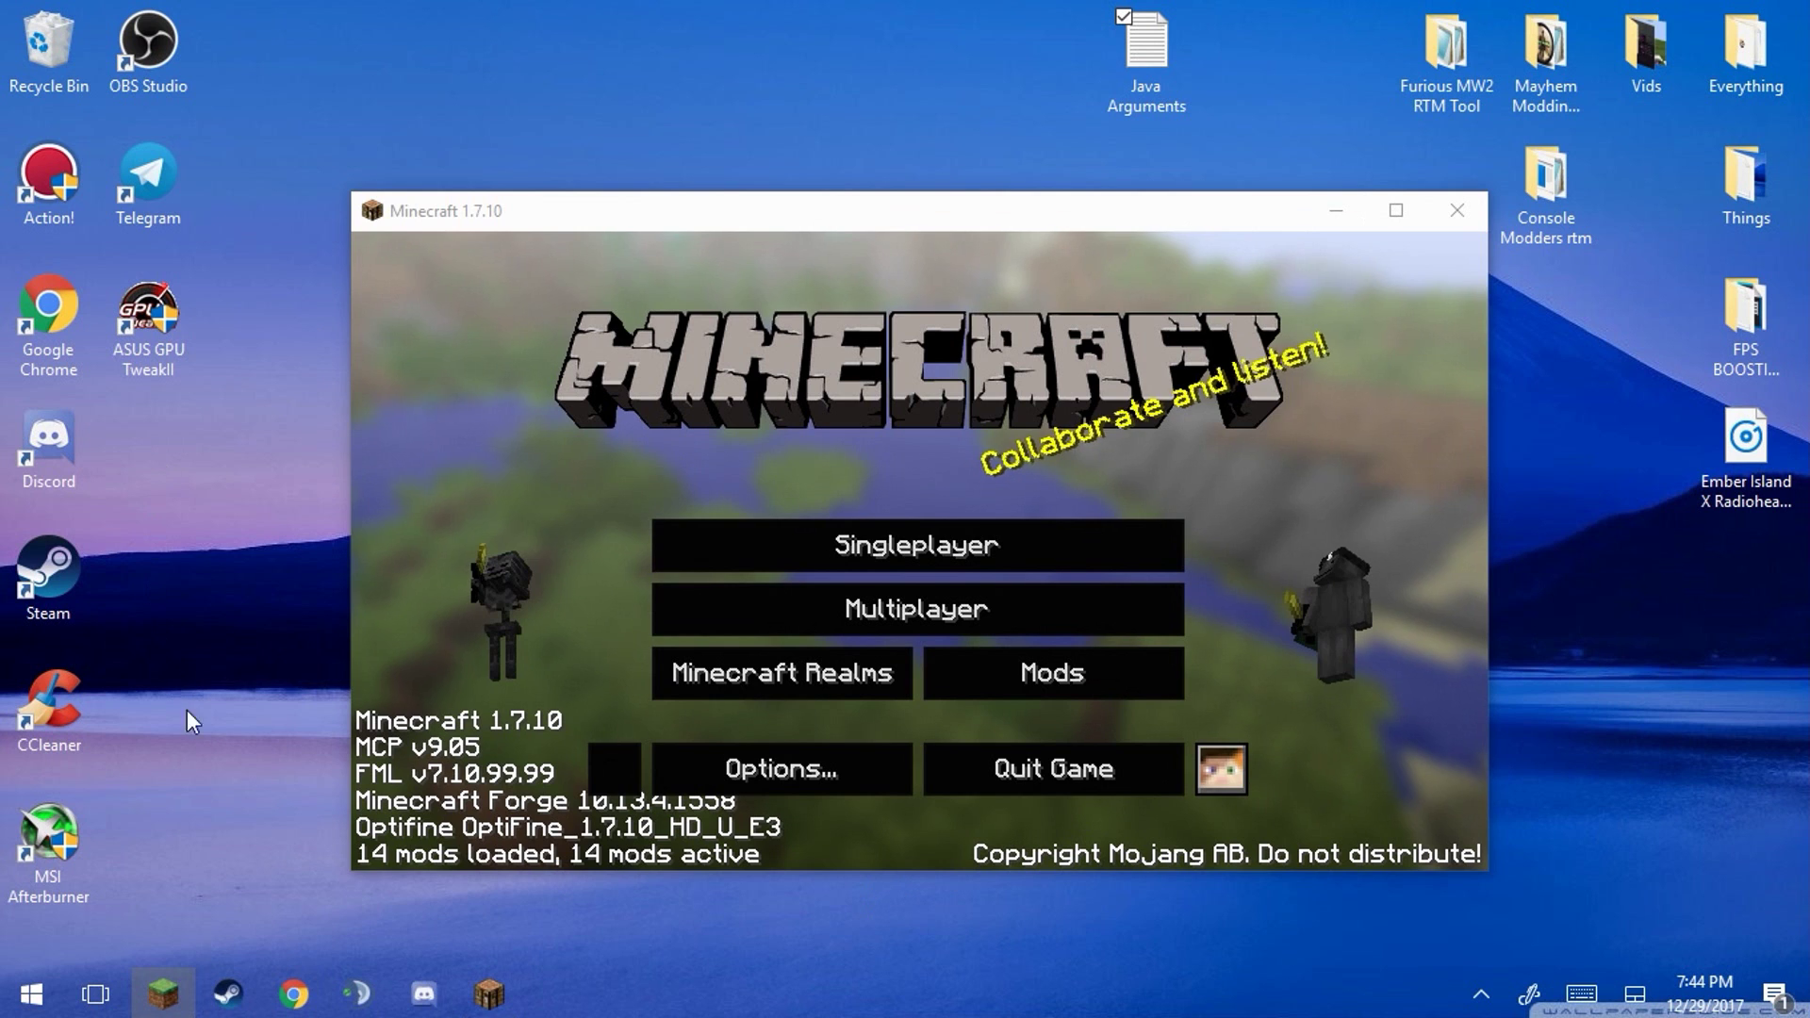
key(super+r)
text(%)
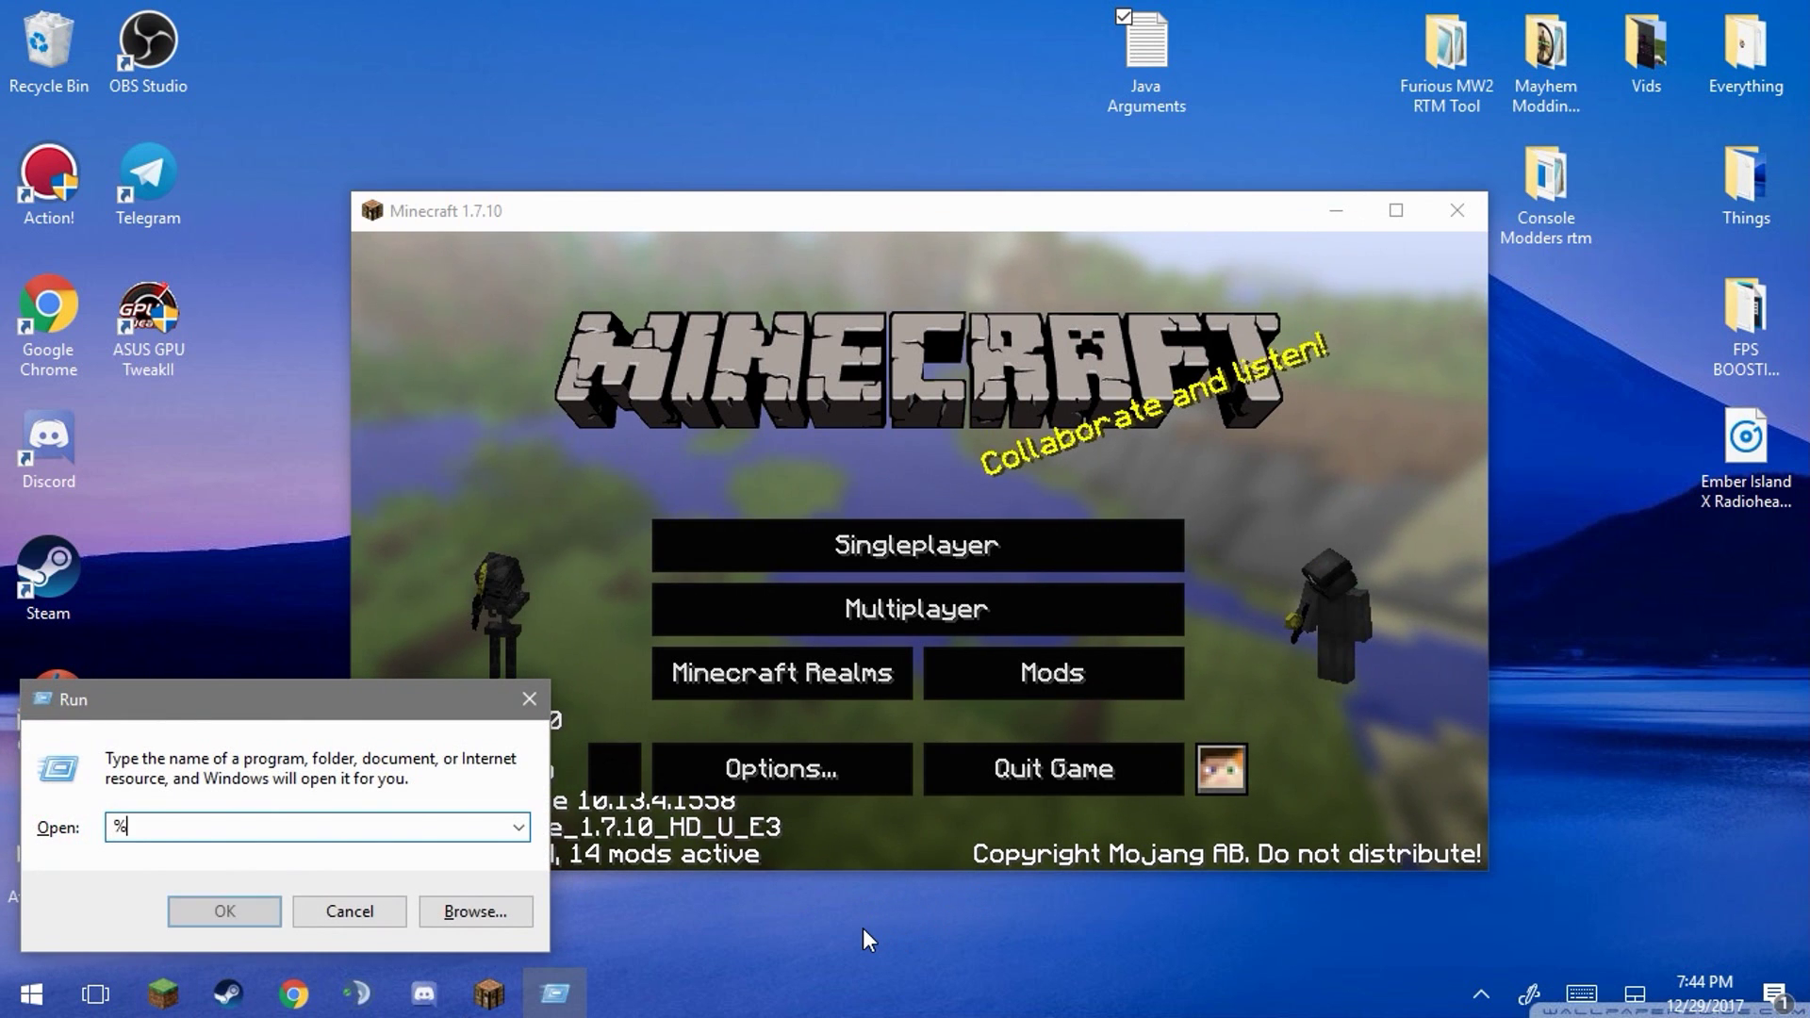
text(appdata%)
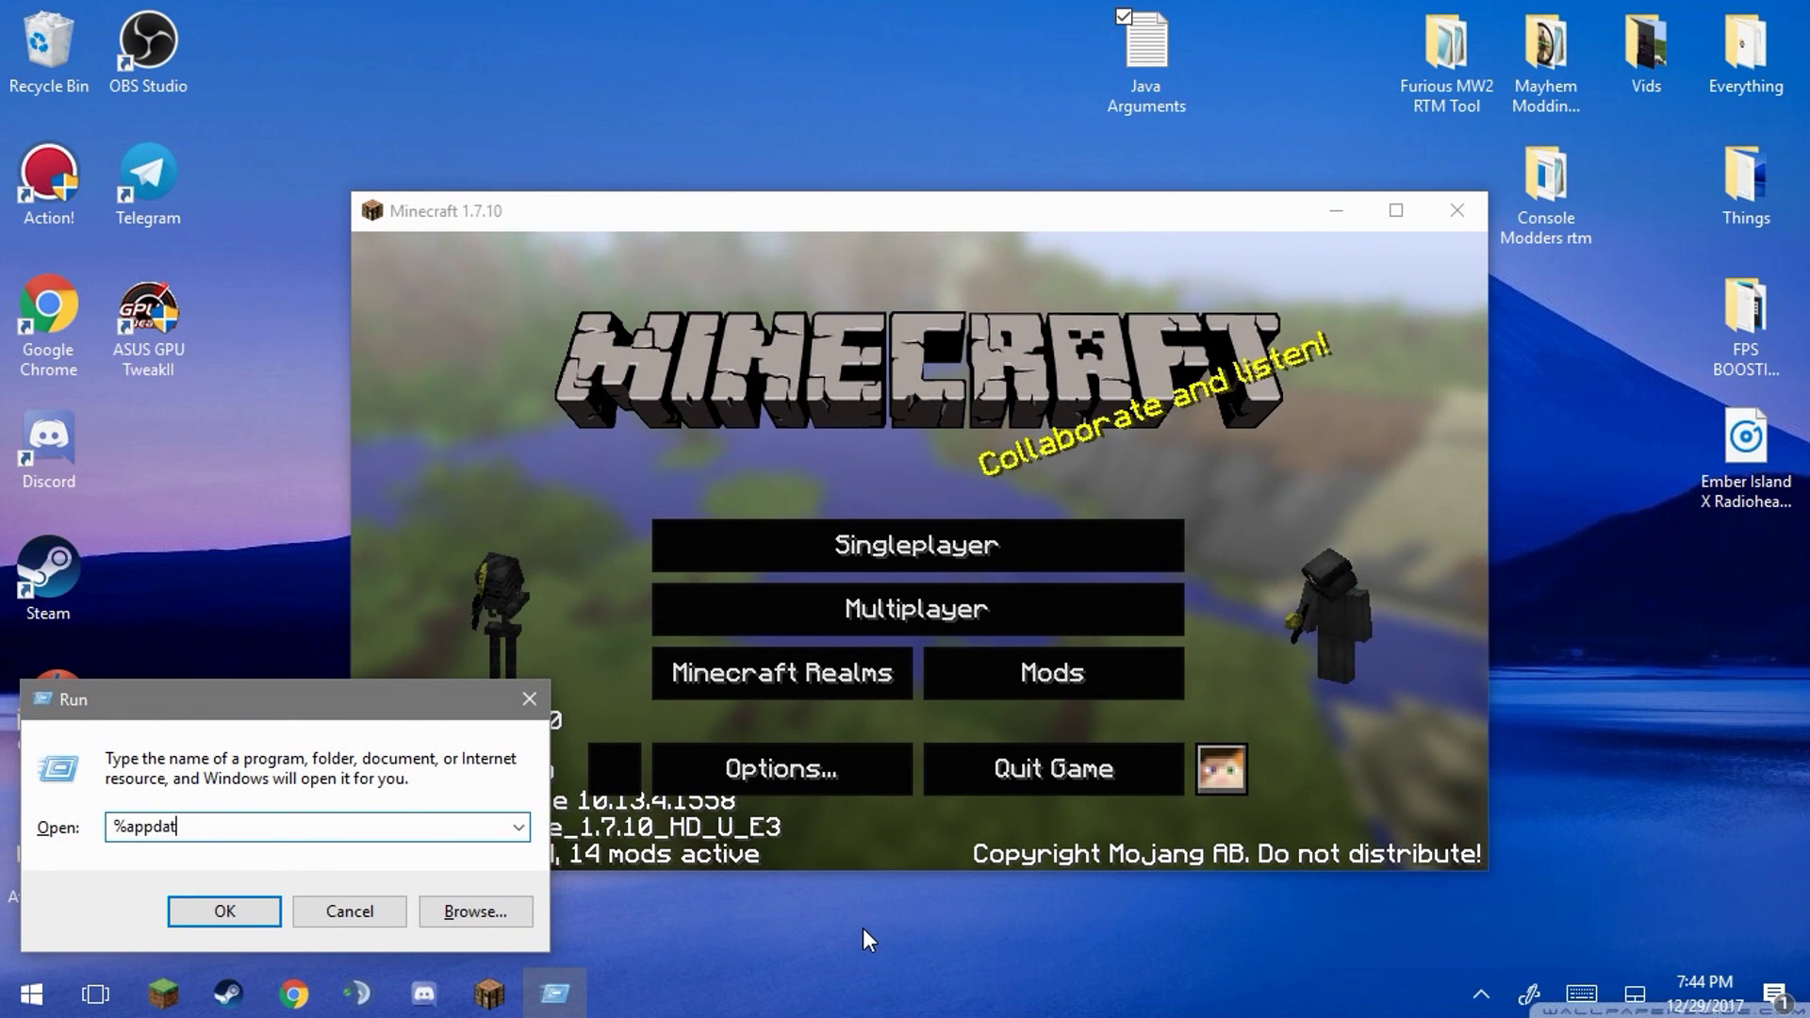
key(Return)
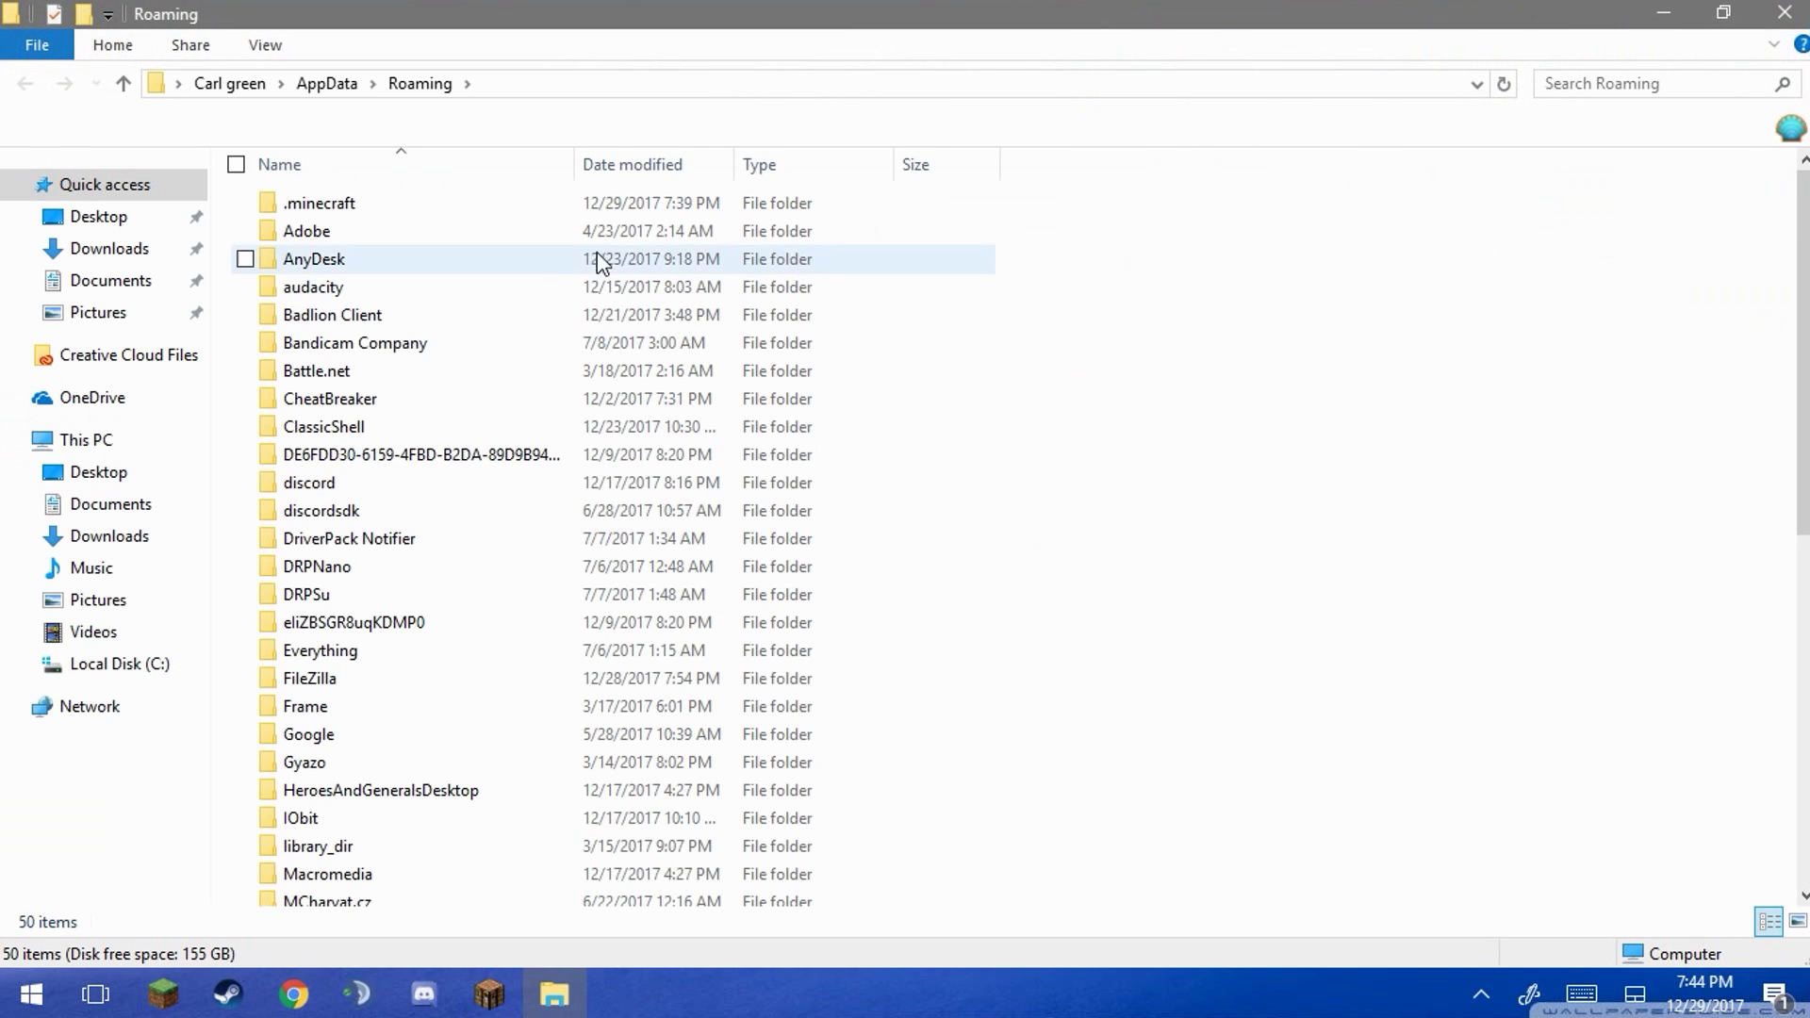
double_click(541, 205)
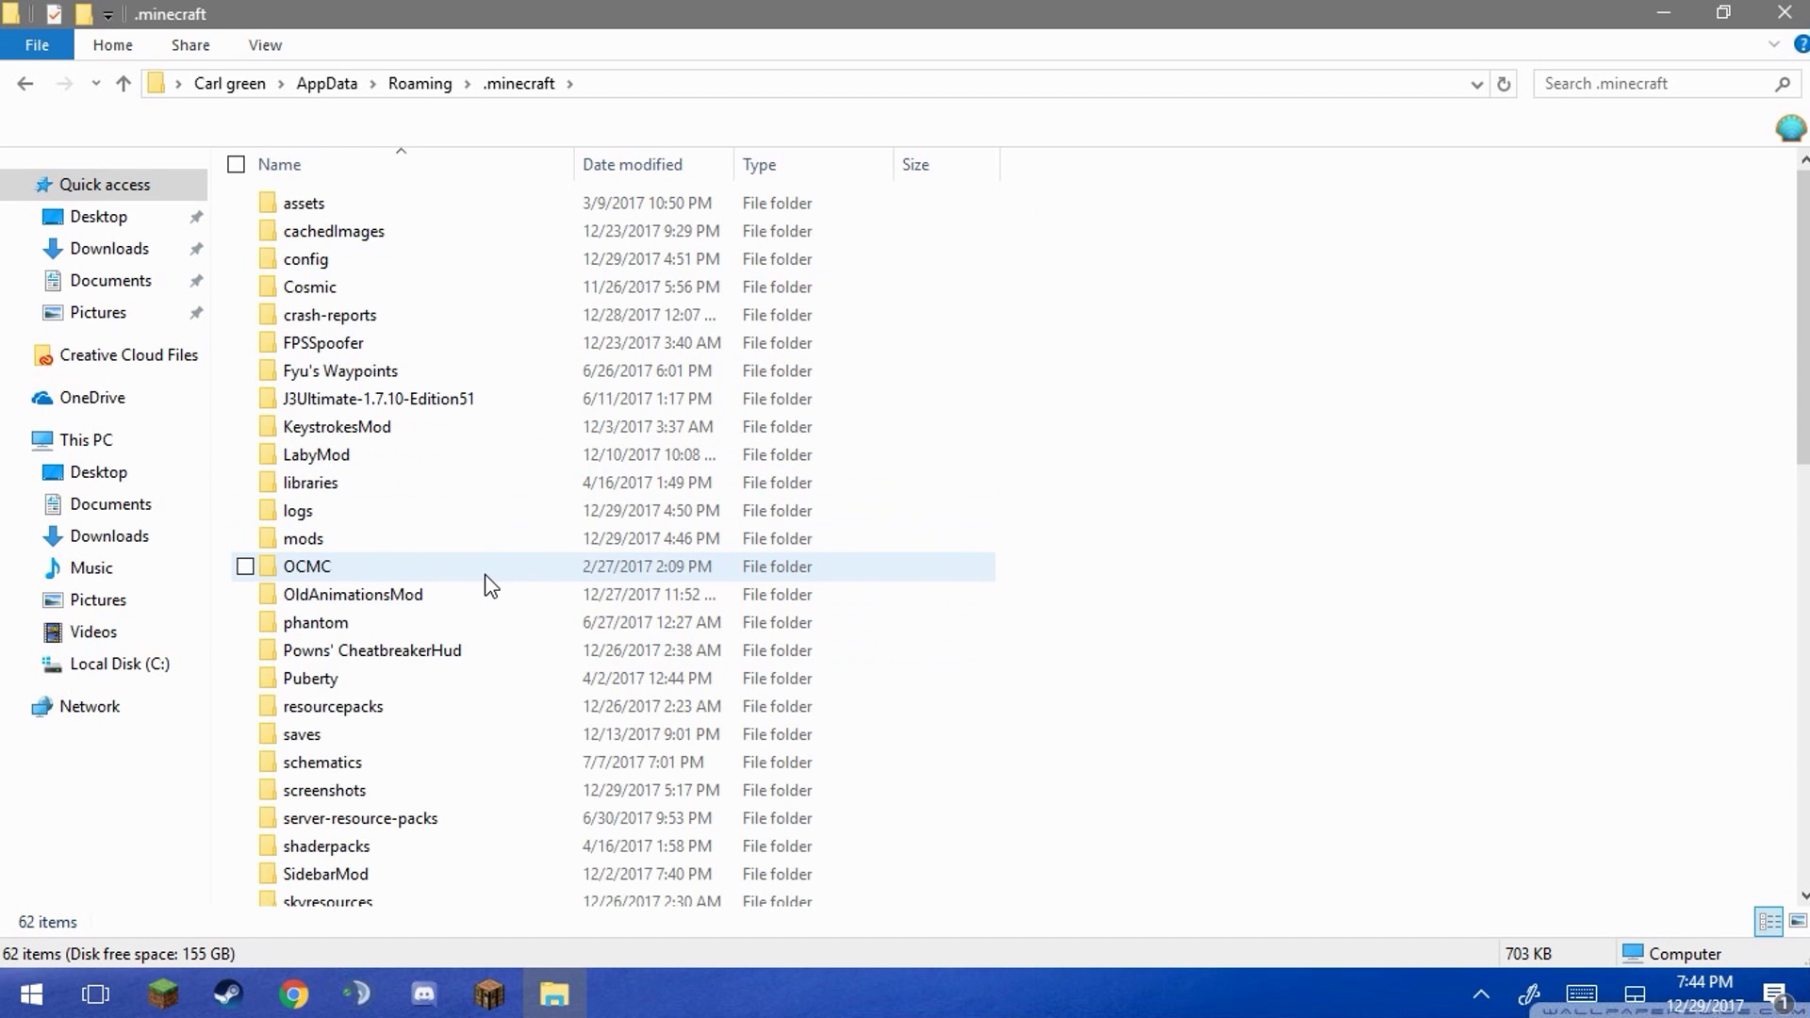
double_click(482, 565)
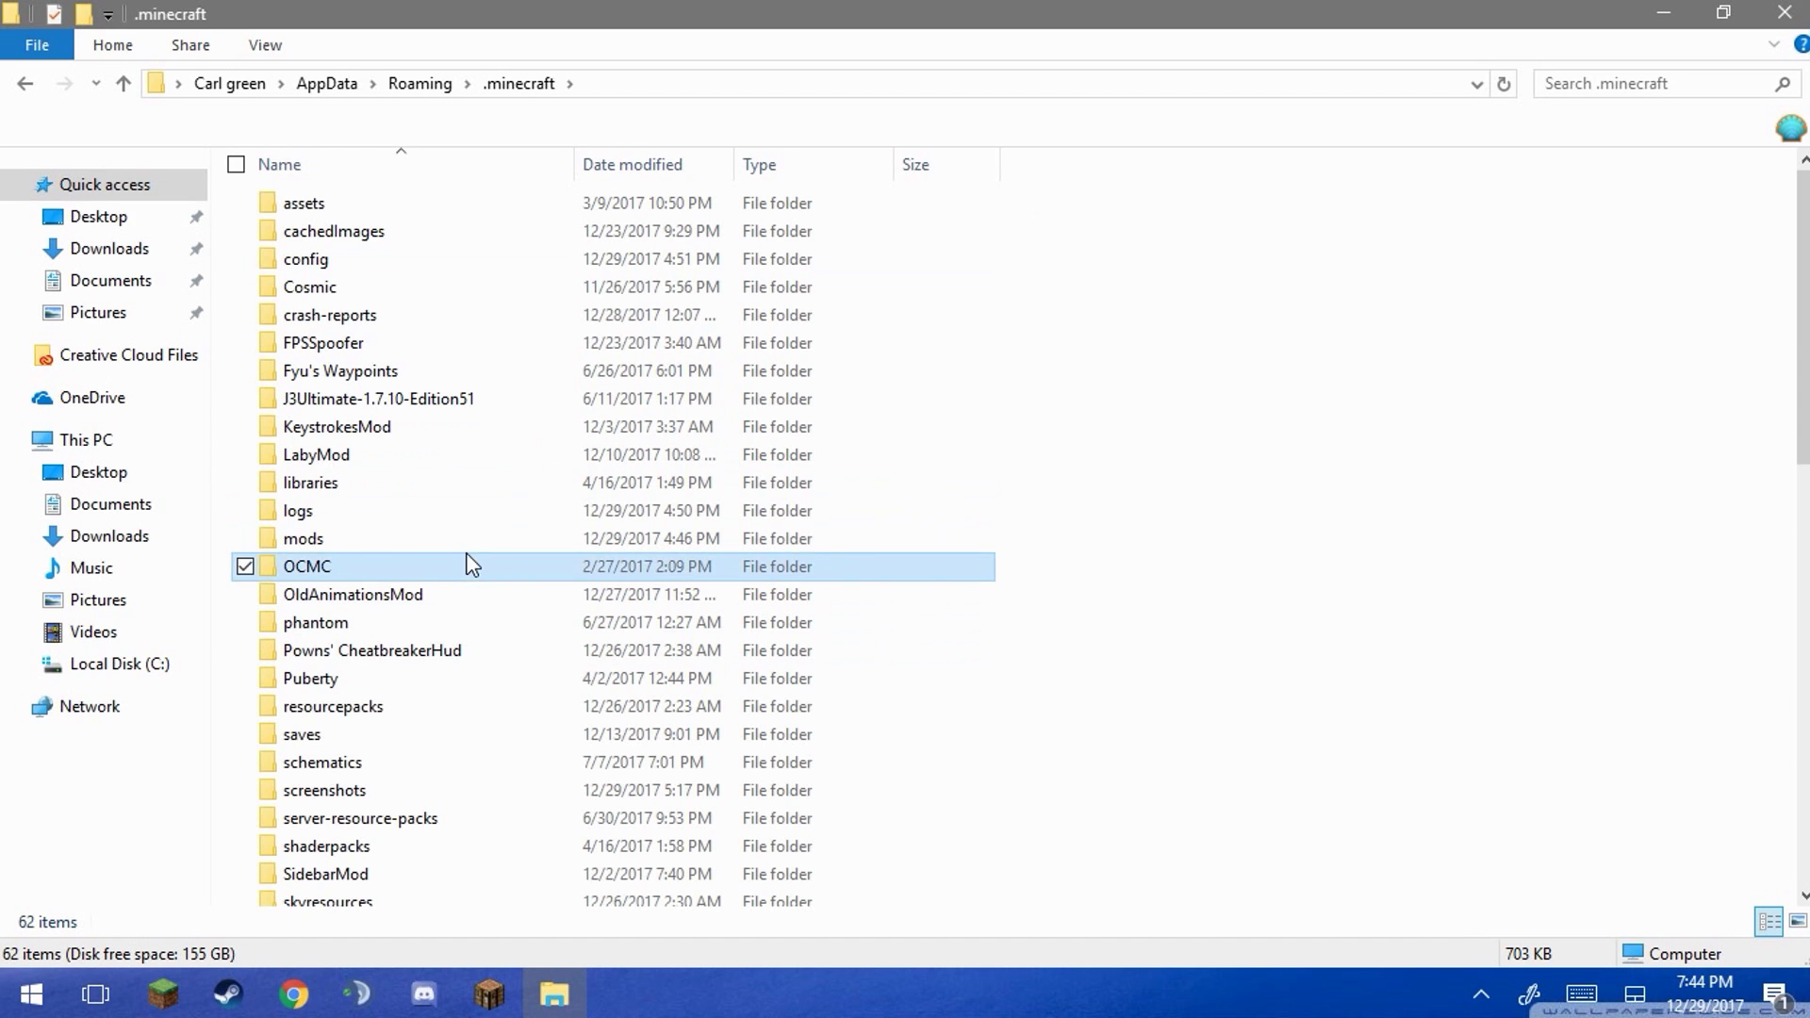
click(25, 85)
double_click(363, 542)
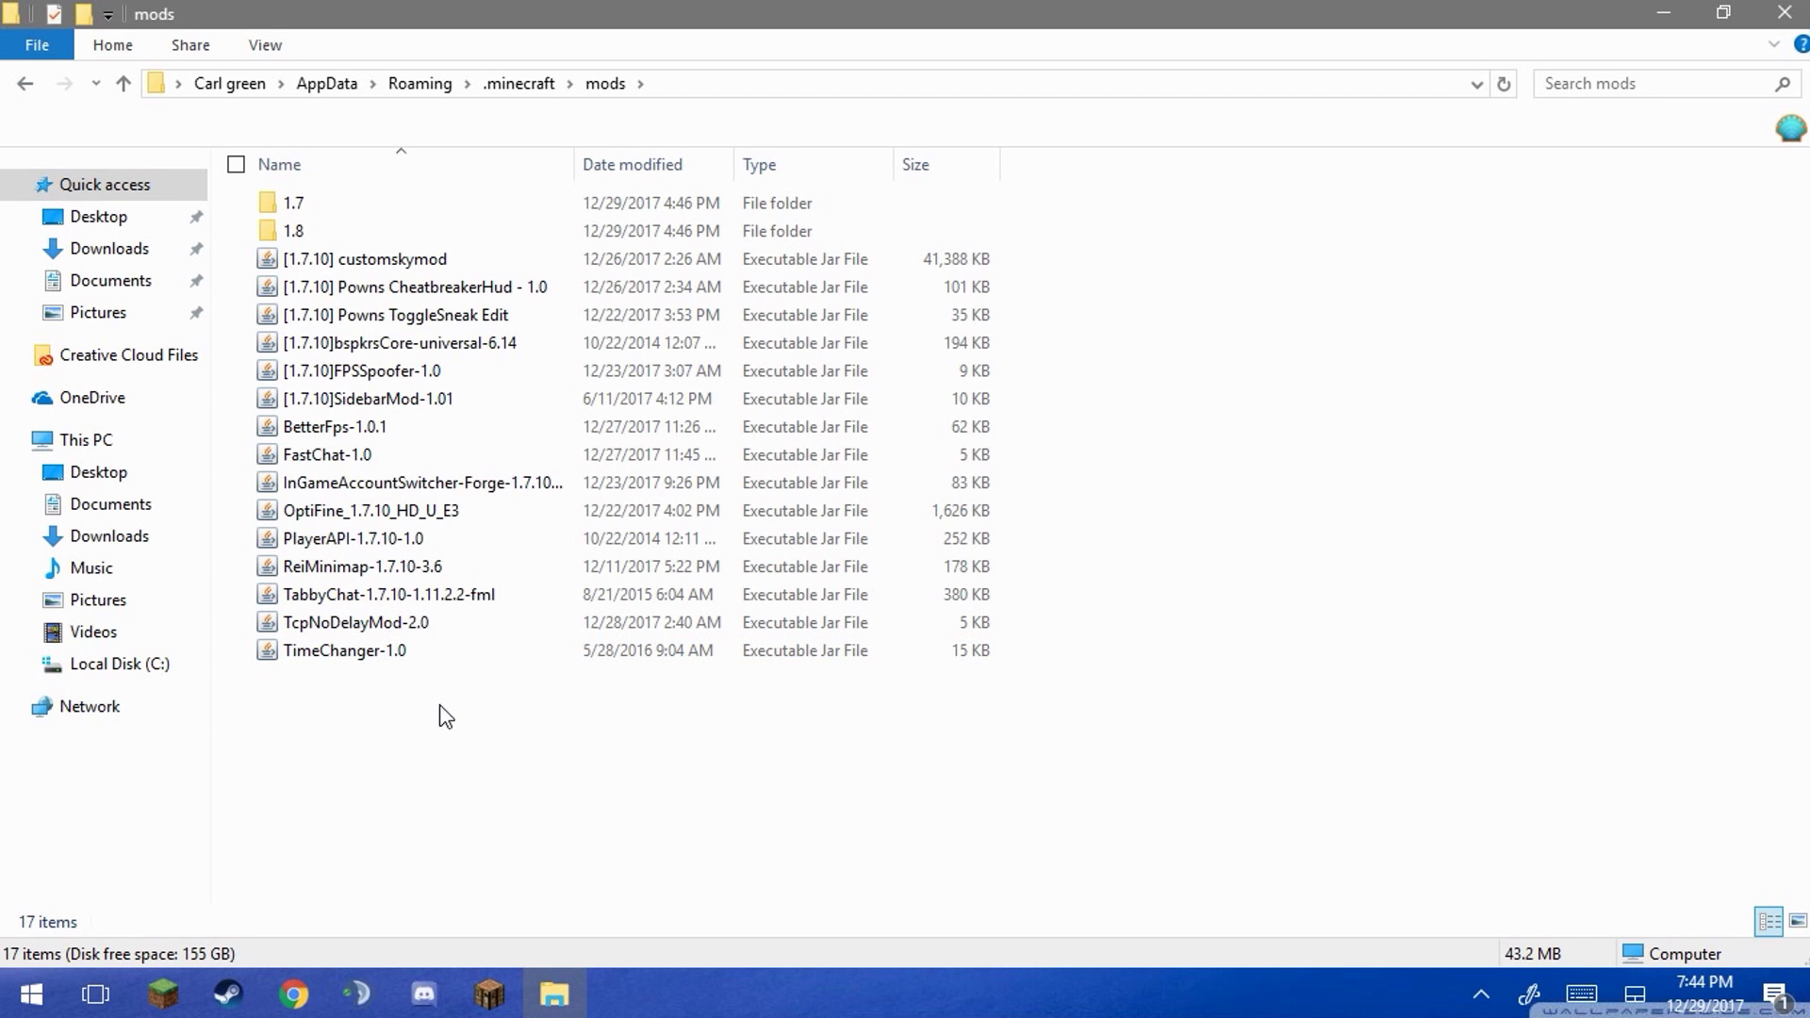
mouse_move(508, 755)
mouse_down()
mouse_move(557, 221)
mouse_move(911, 382)
mouse_move(1026, 271)
mouse_up()
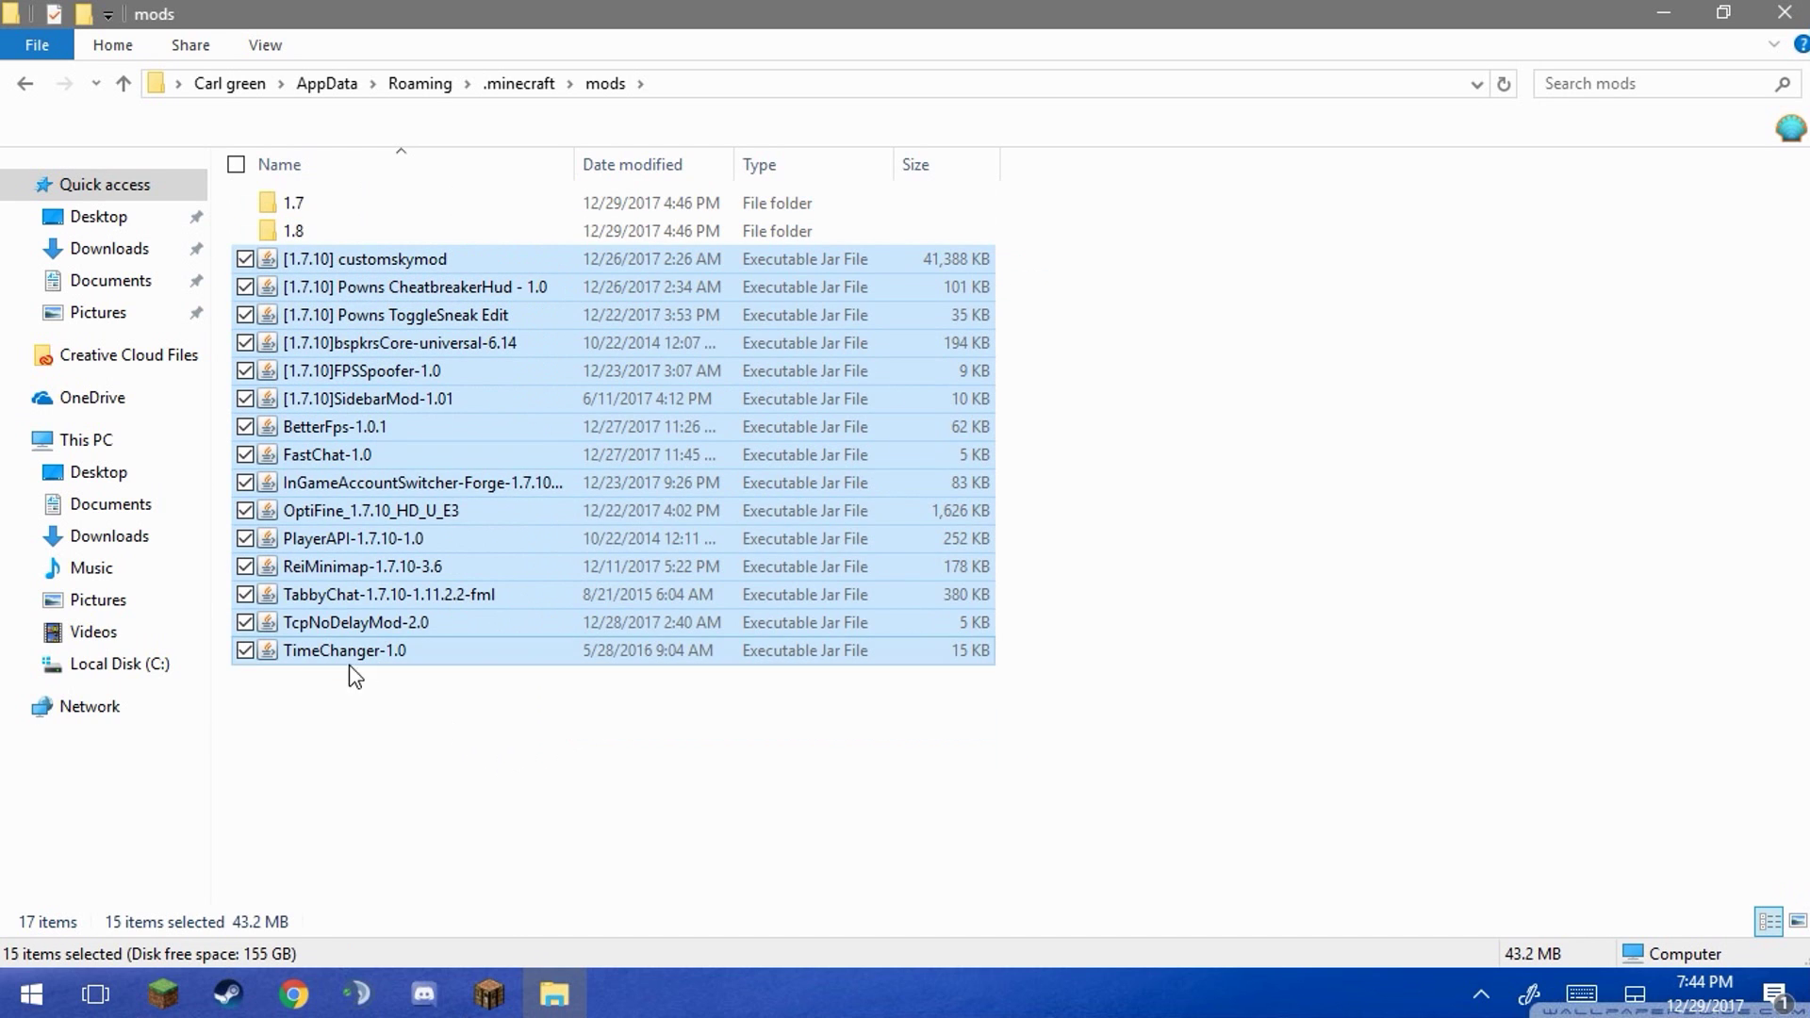
click(288, 751)
mouse_move(344, 710)
mouse_down()
mouse_move(1013, 498)
mouse_move(398, 460)
mouse_up()
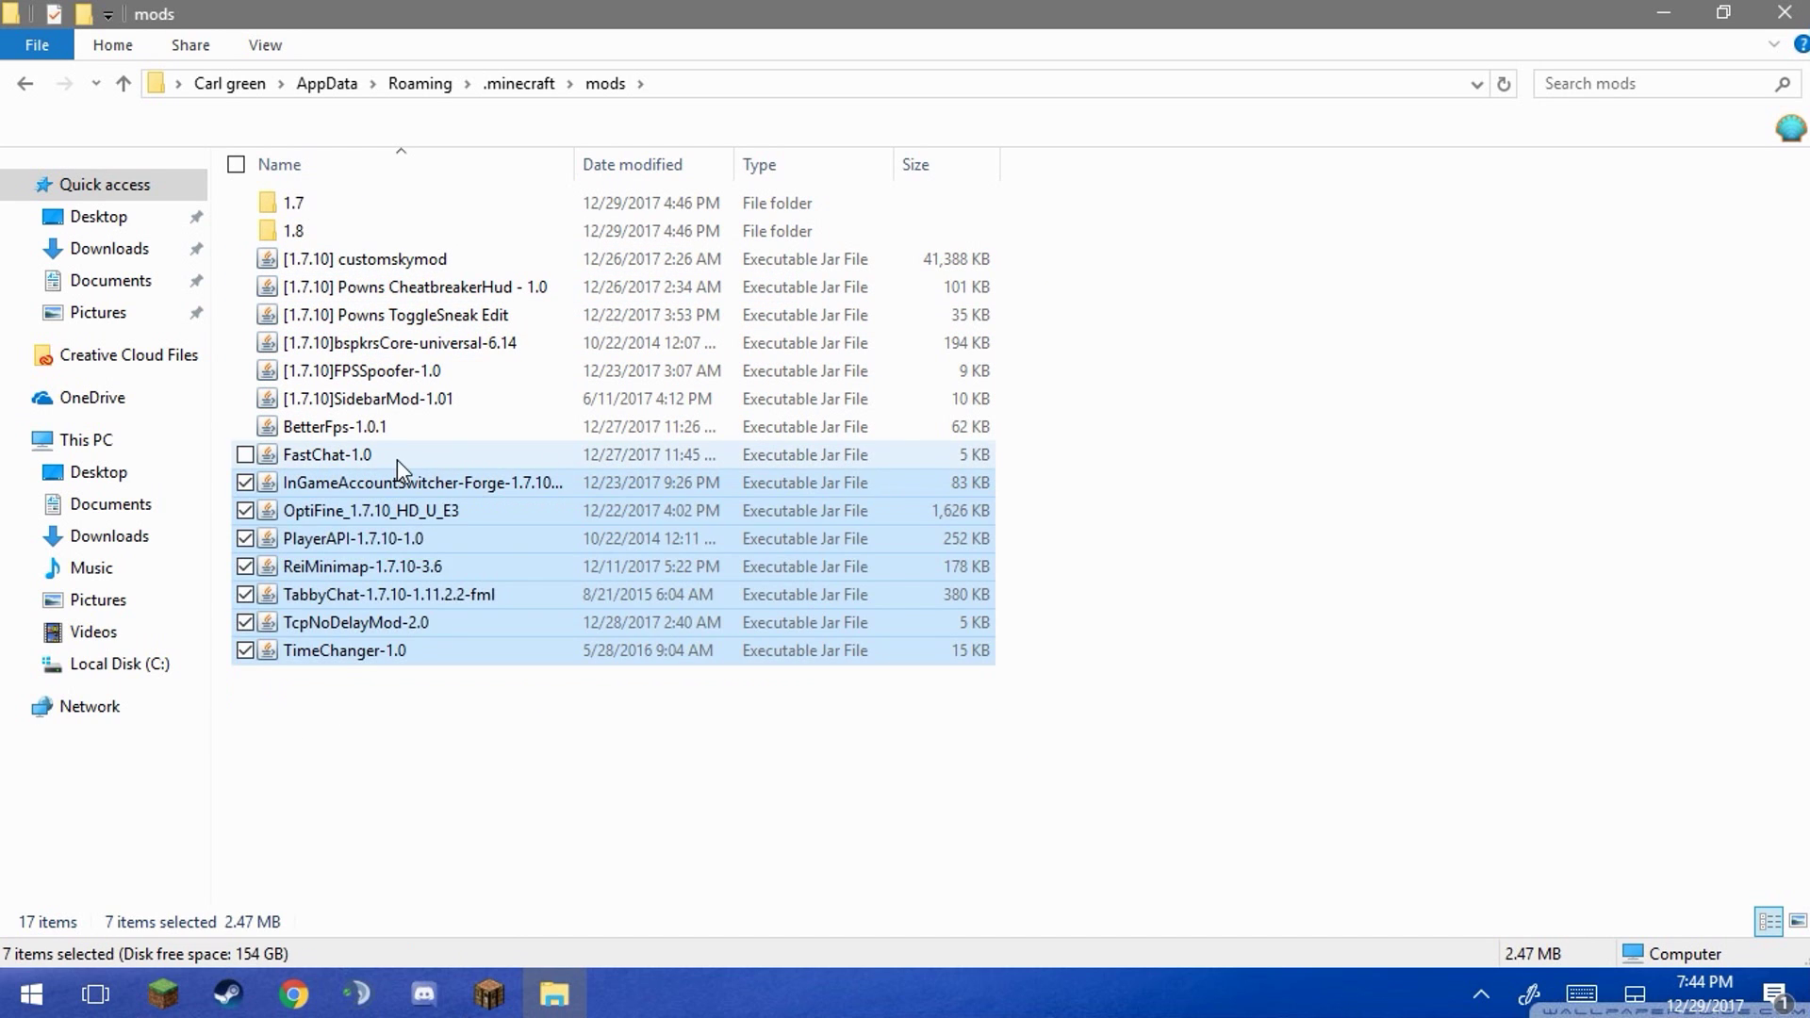
click(377, 426)
click(455, 292)
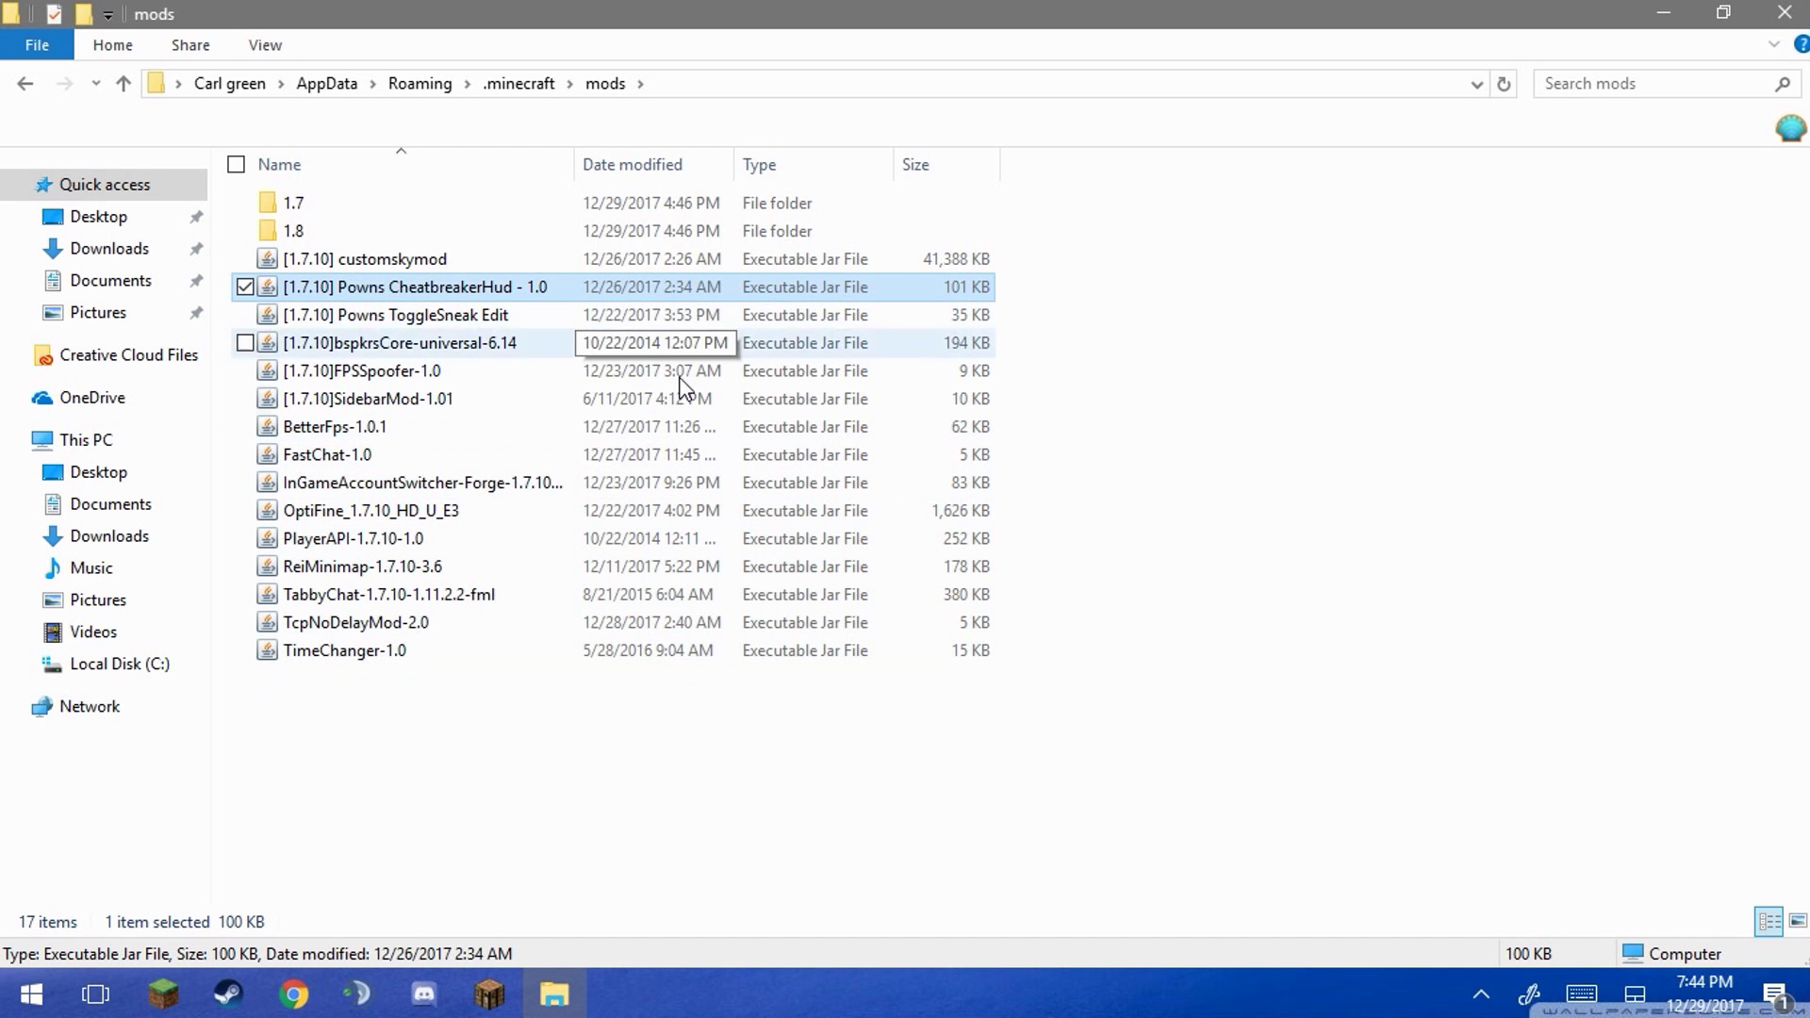
click(1789, 12)
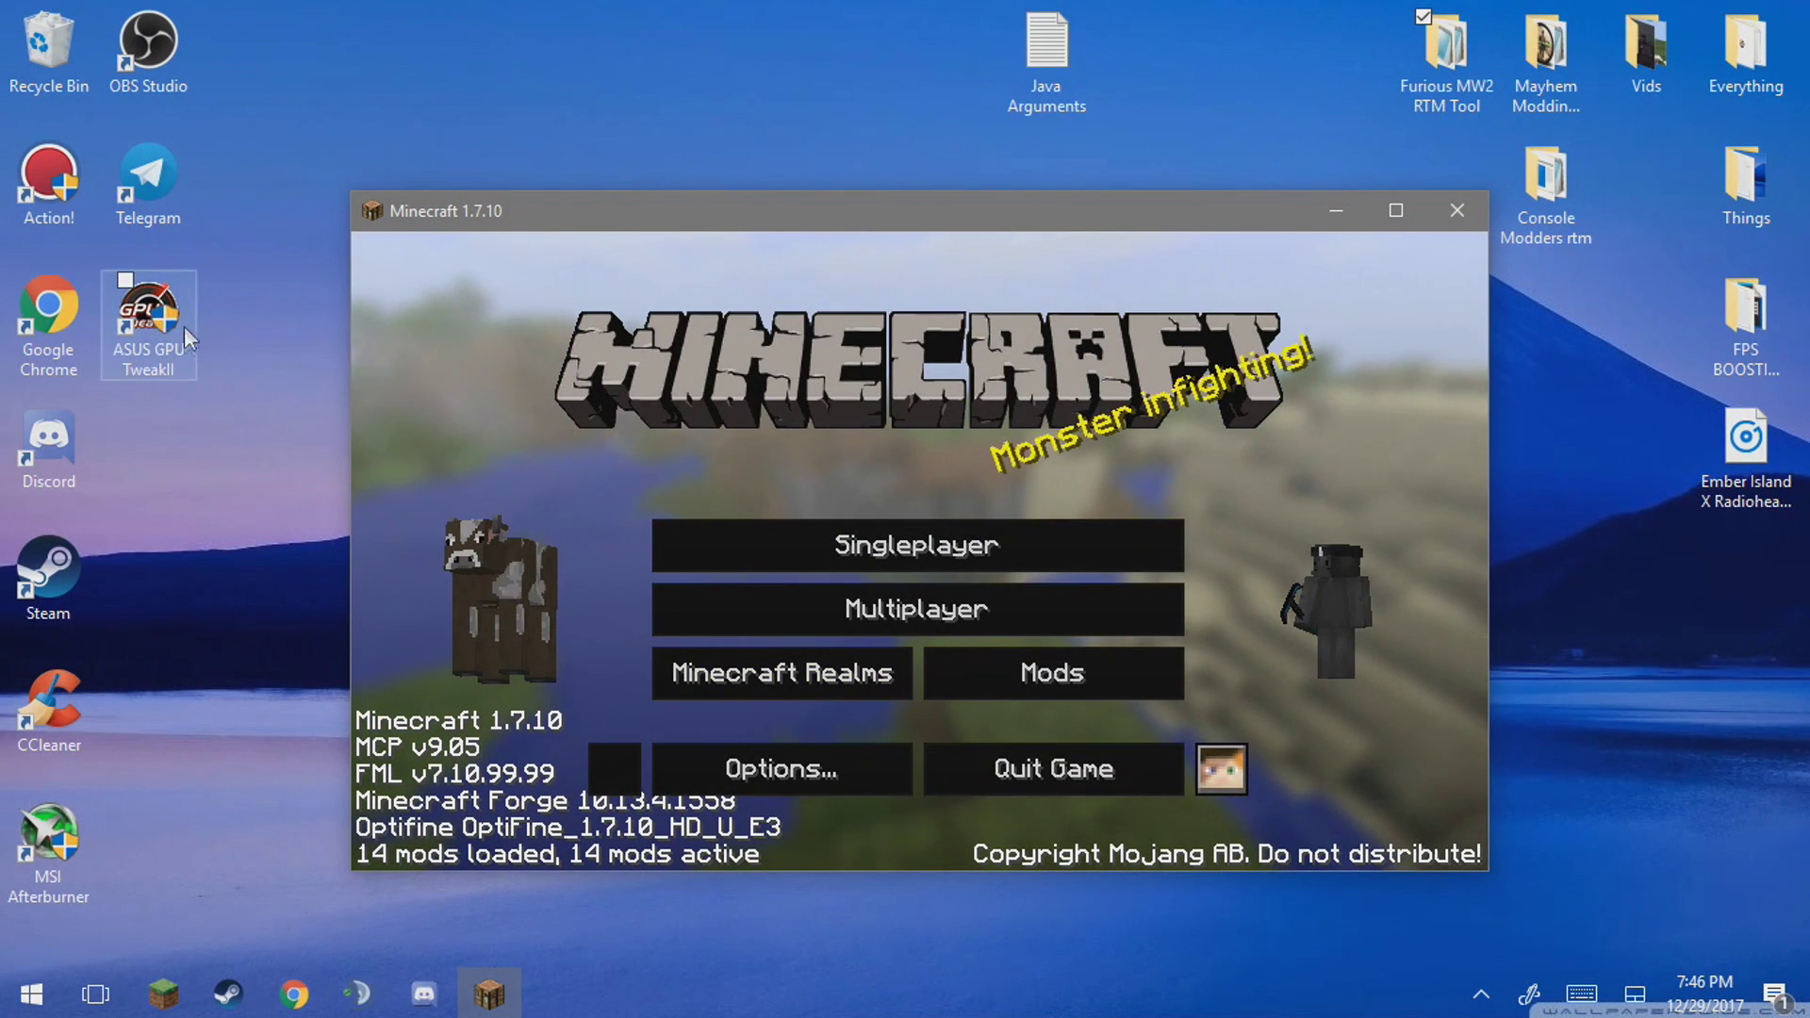
Launch ASUS GPU Tweak II with admin approval, minimize Minecraft, and hide the GT tray icon.
double_click(151, 333)
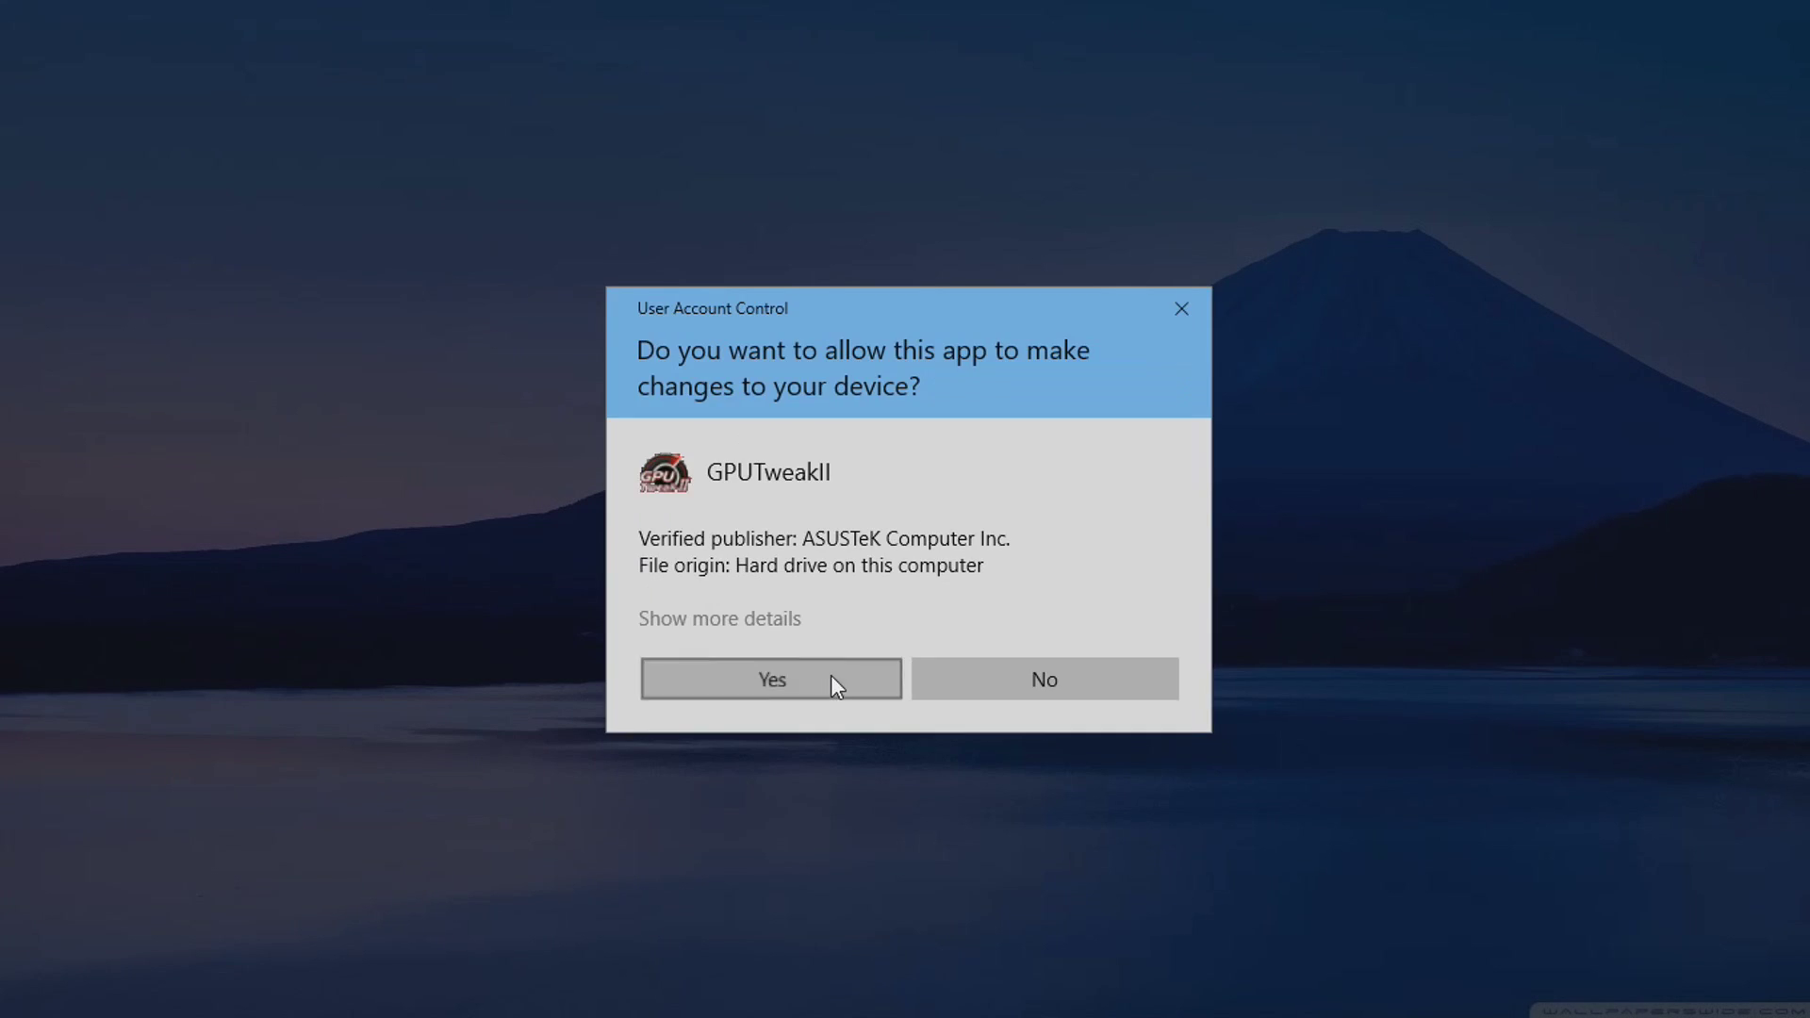
click(830, 675)
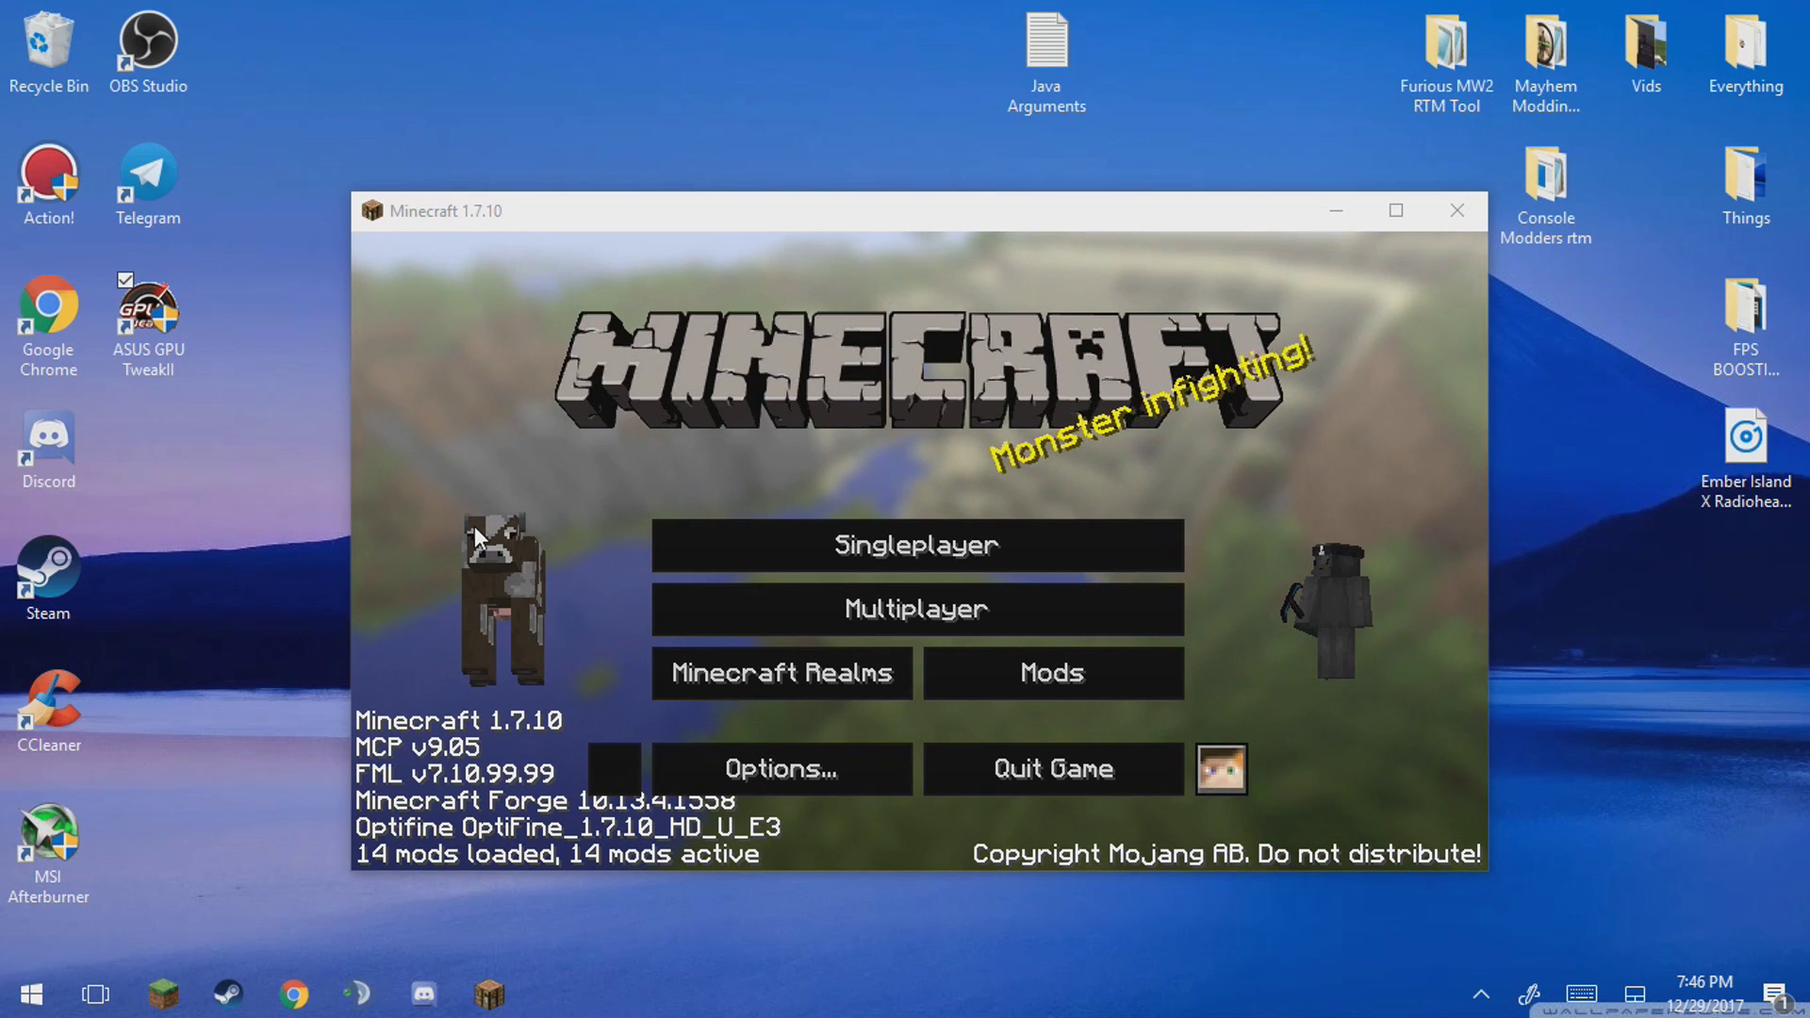
click(474, 526)
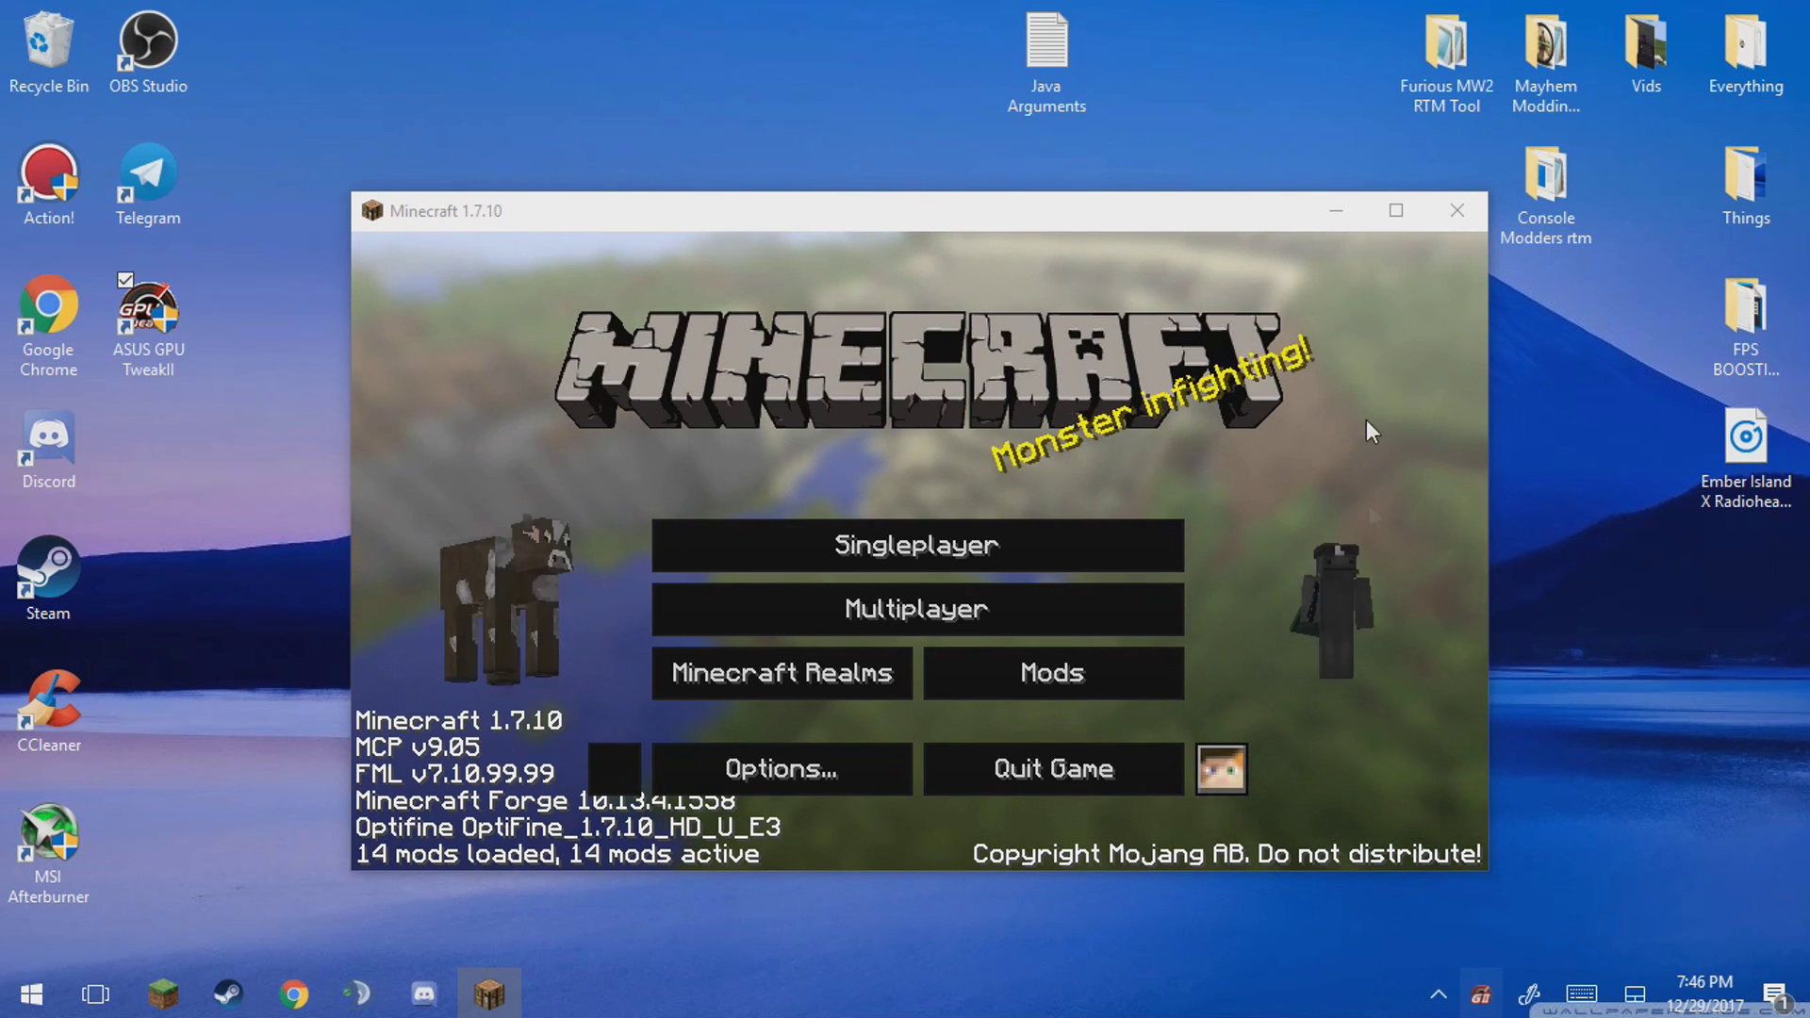
click(1339, 230)
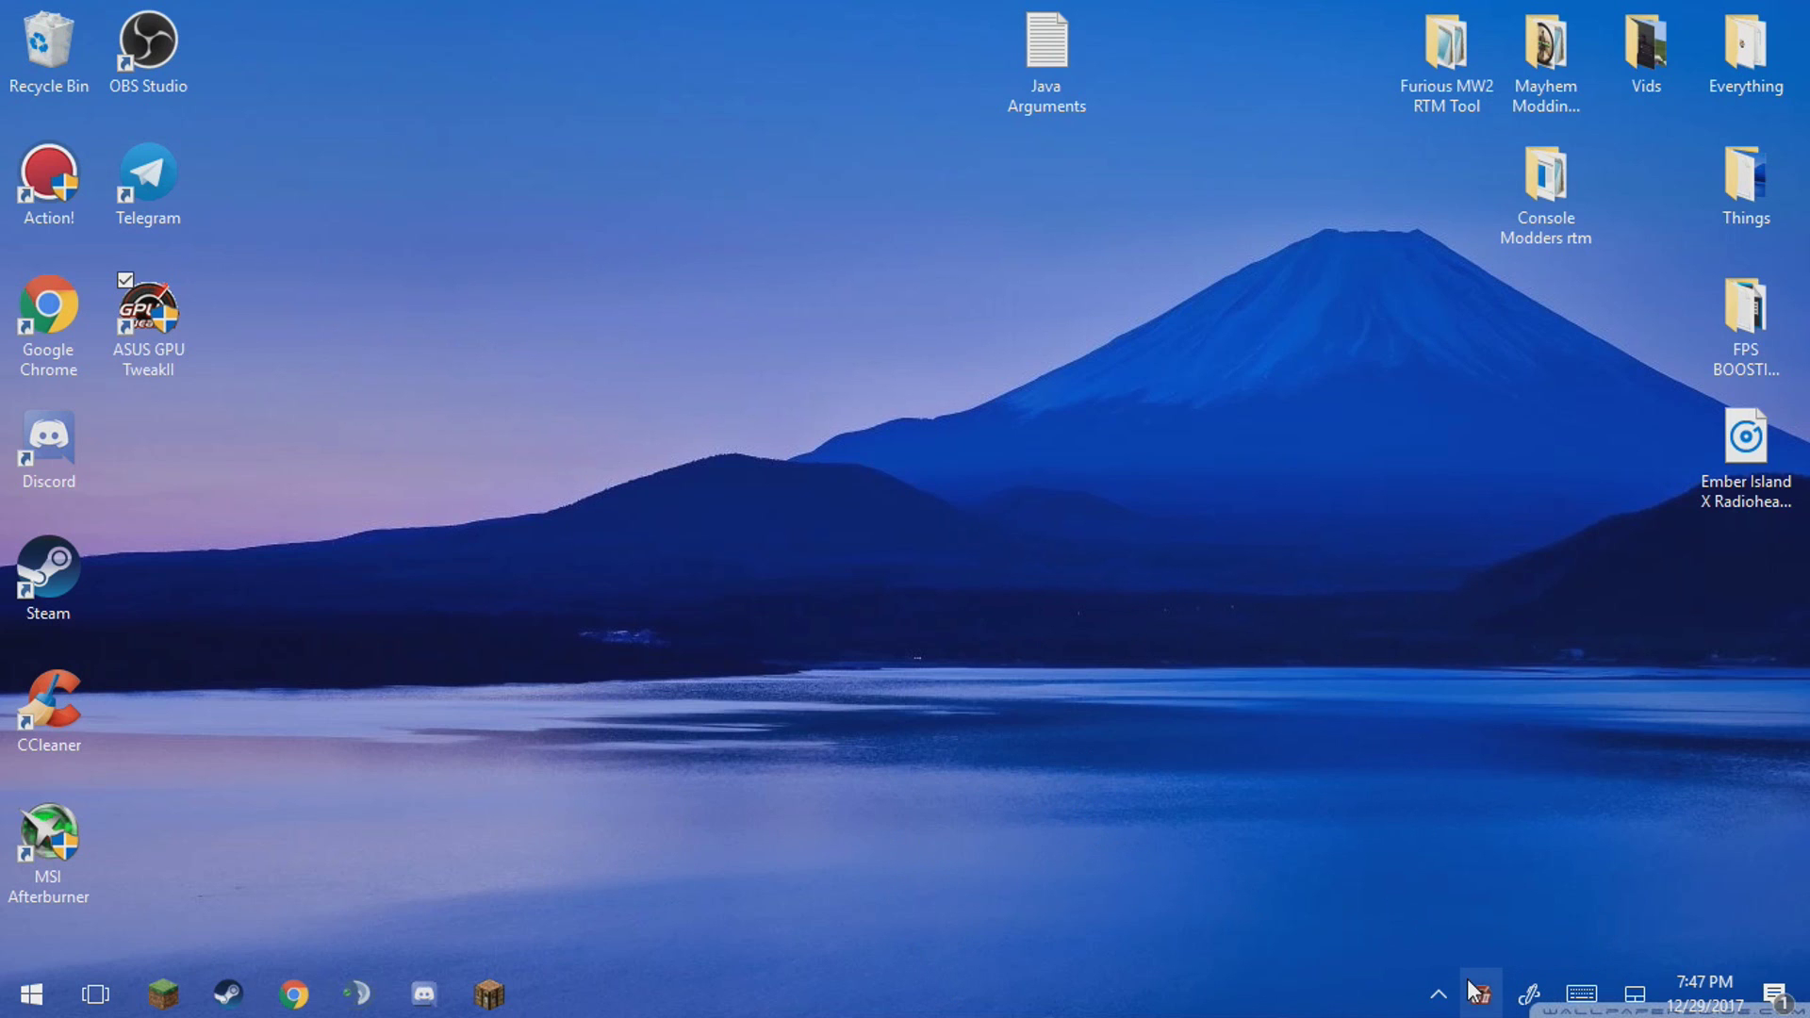
drag(1471, 989, 1536, 937)
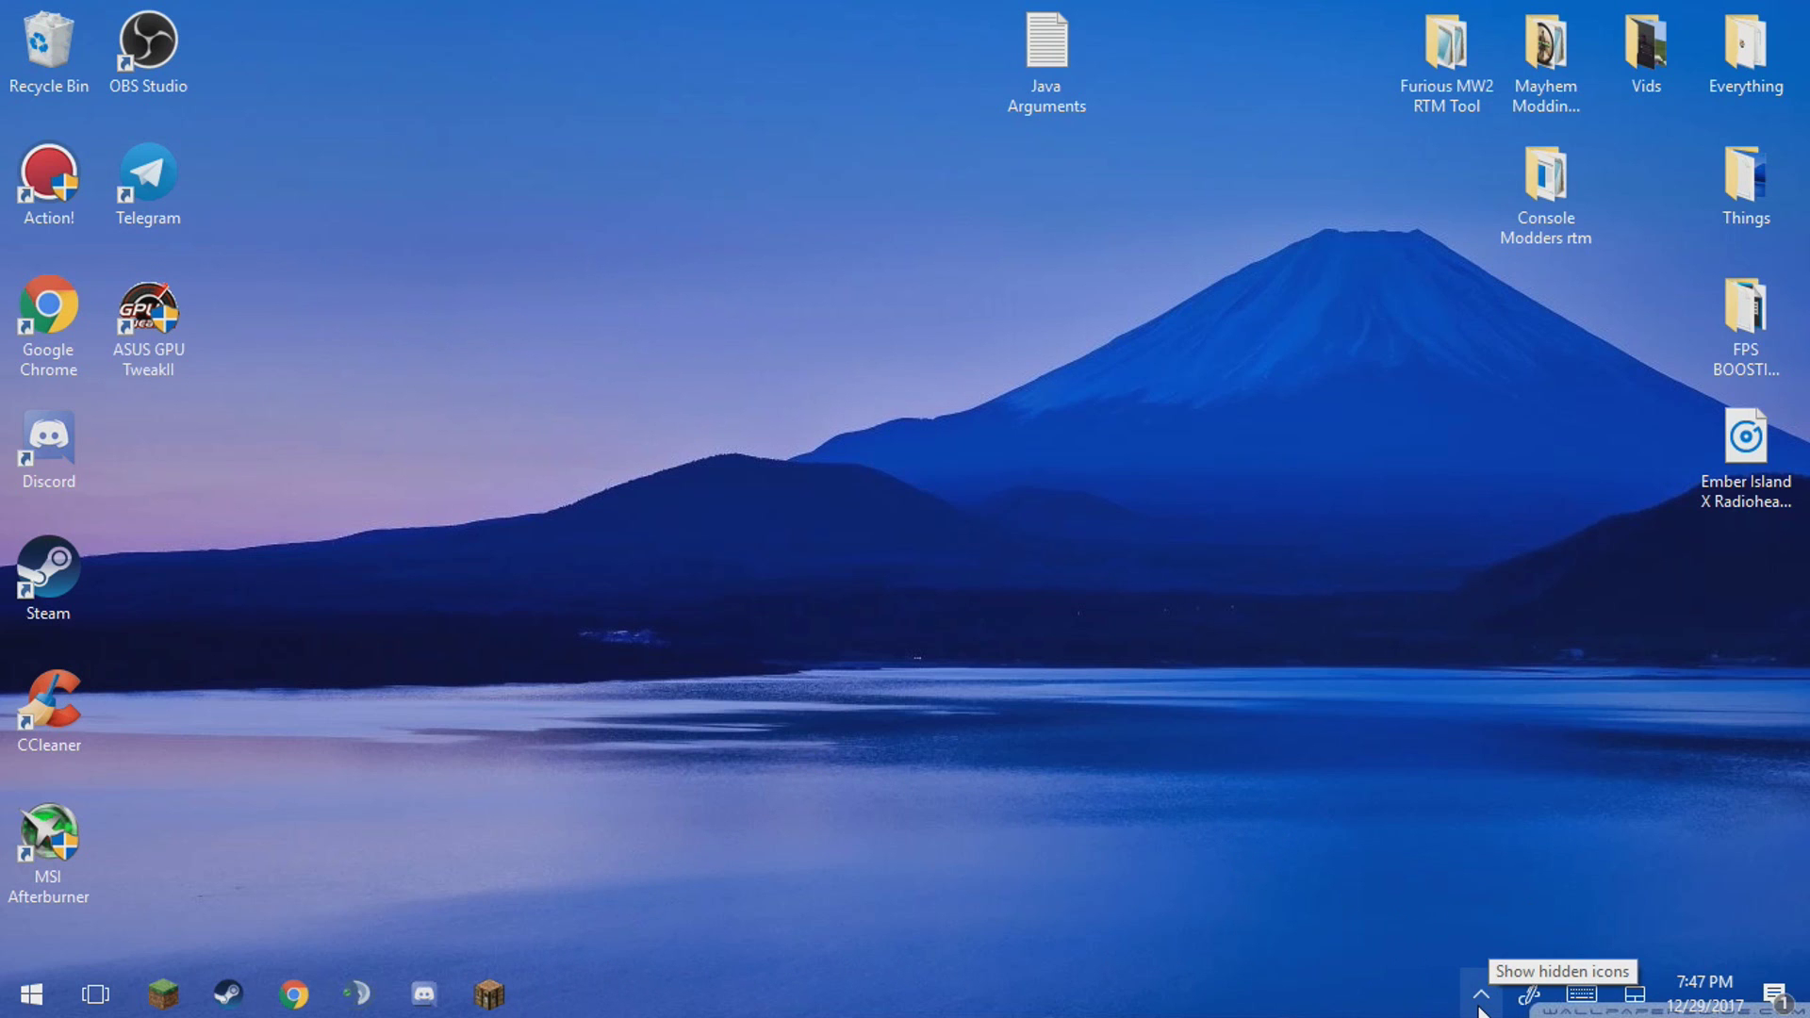
Set GPU Tweak II's Gaming Booster visual effects to Best performance, then return to the Home gauges.
click(1479, 997)
click(1532, 939)
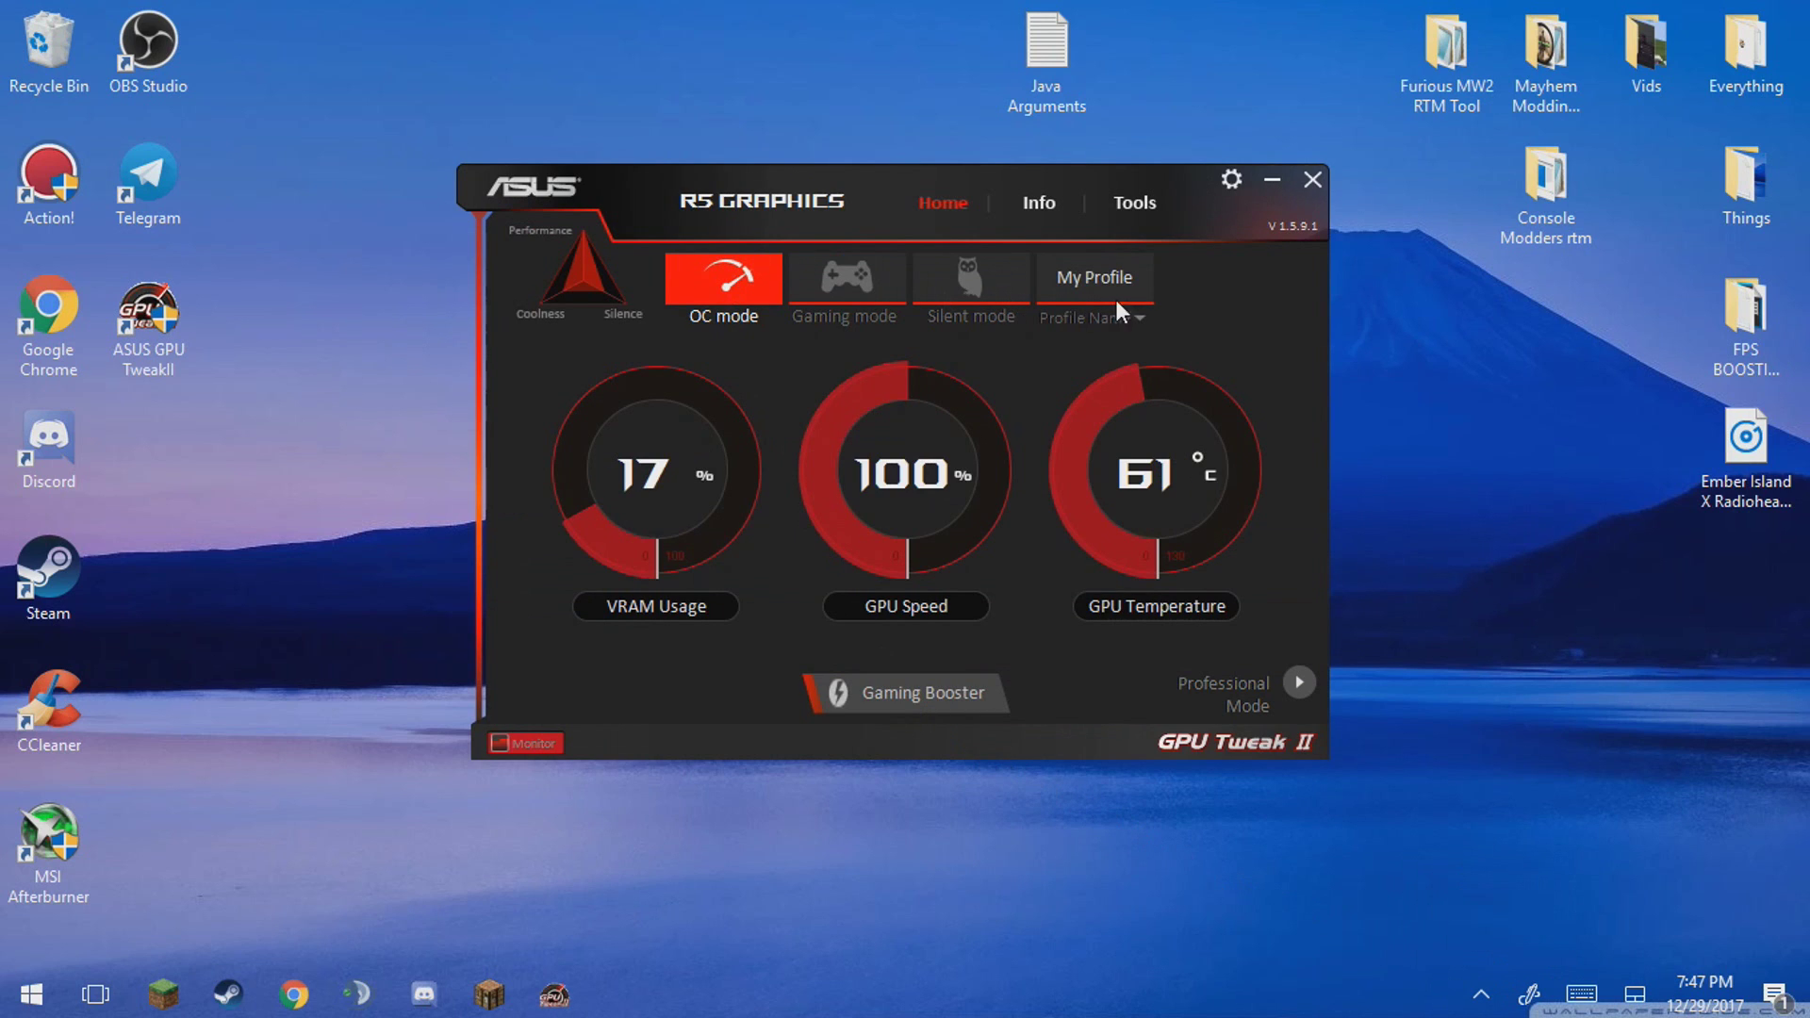
click(906, 703)
click(942, 697)
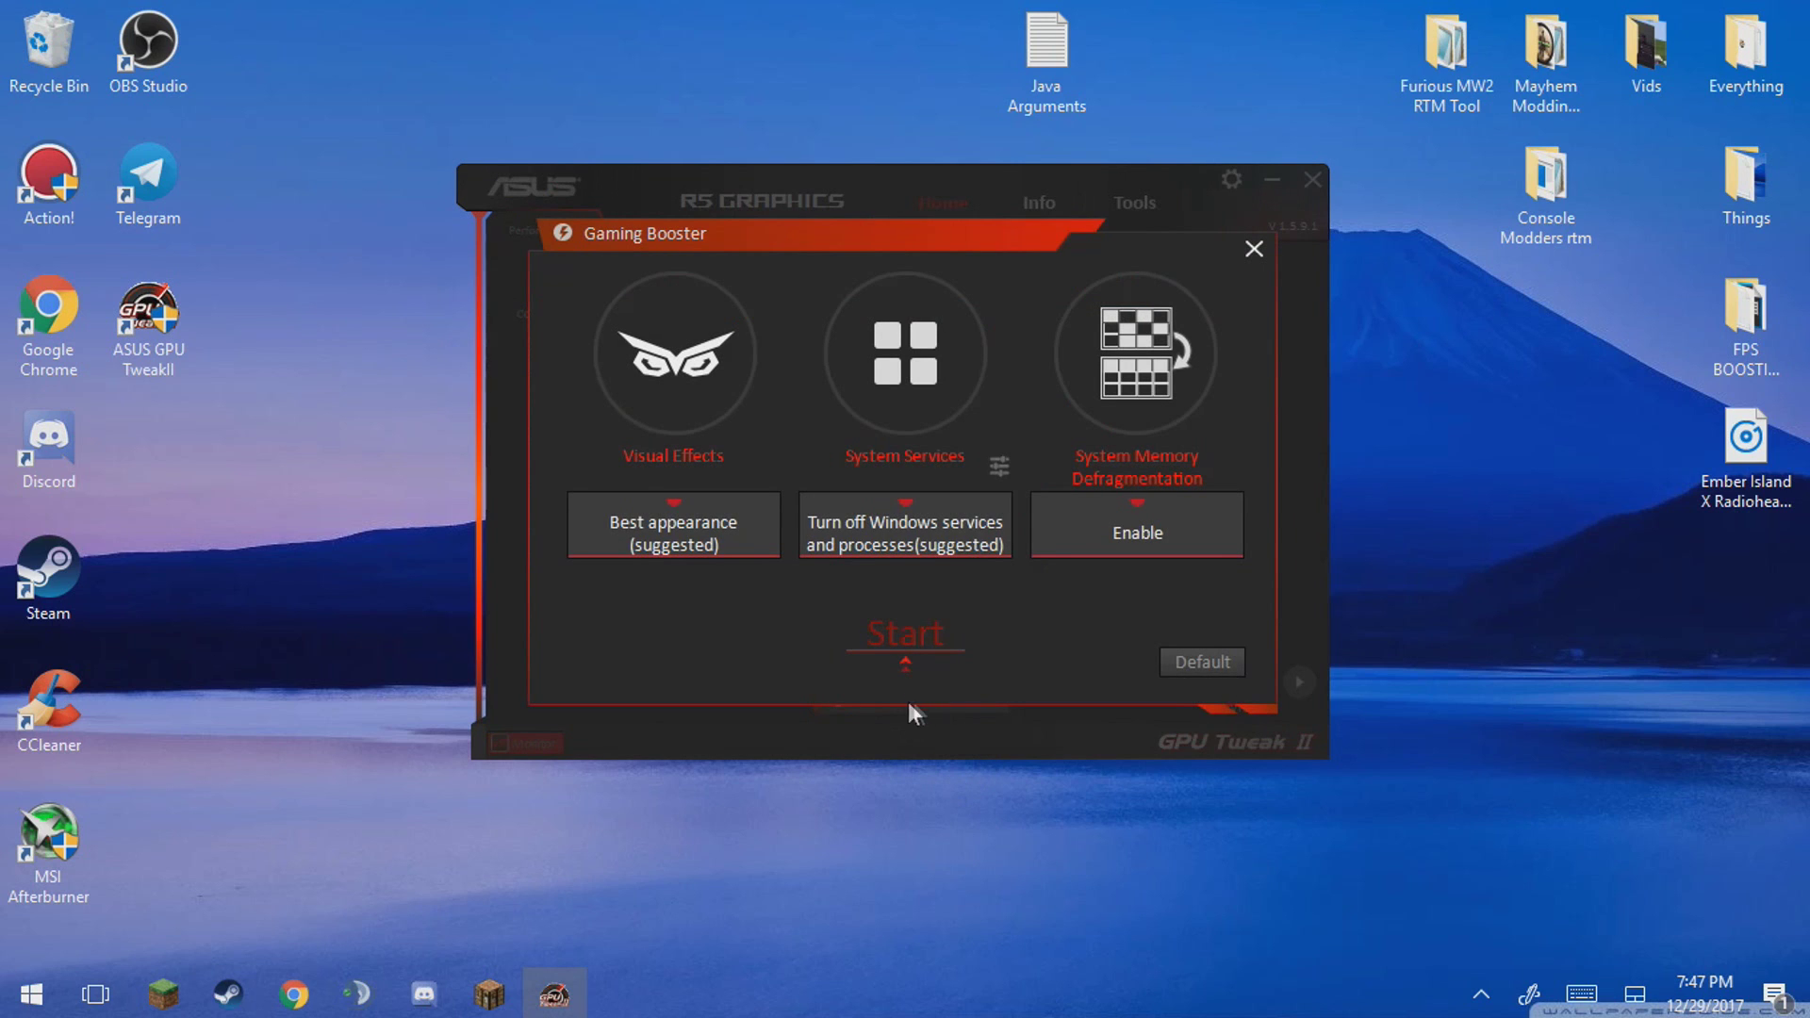
click(663, 526)
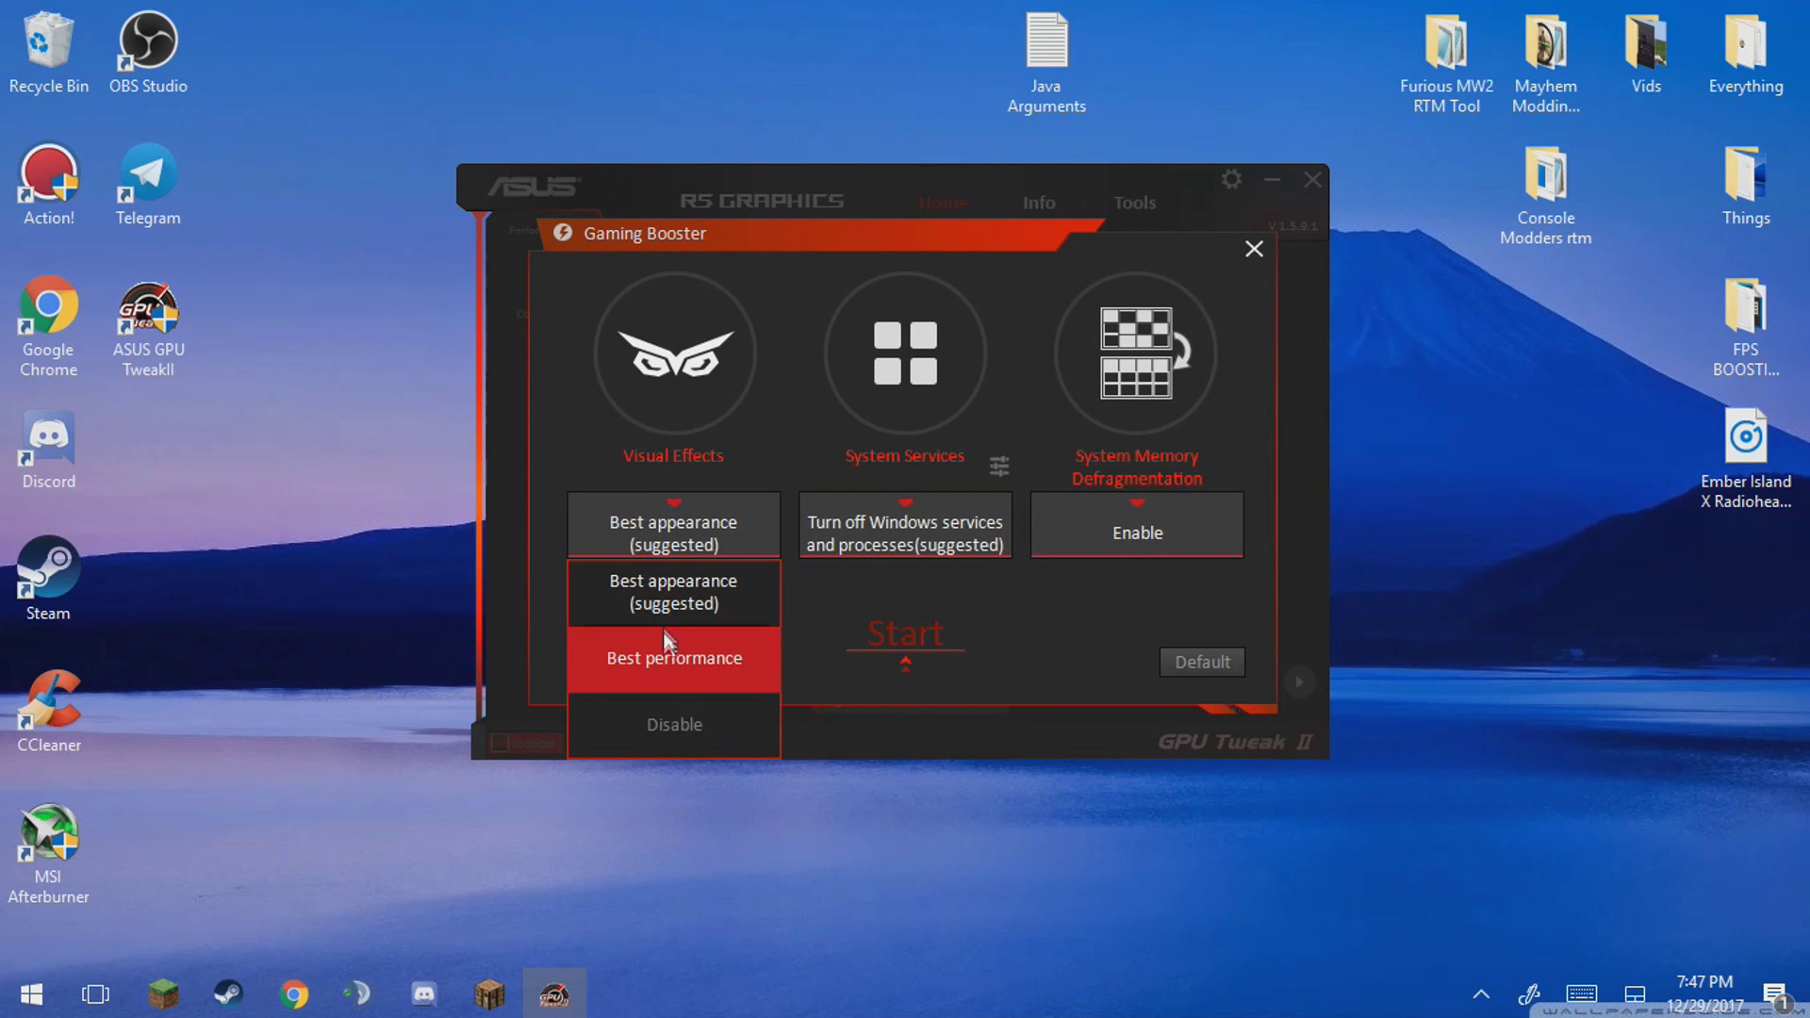
click(665, 660)
click(871, 526)
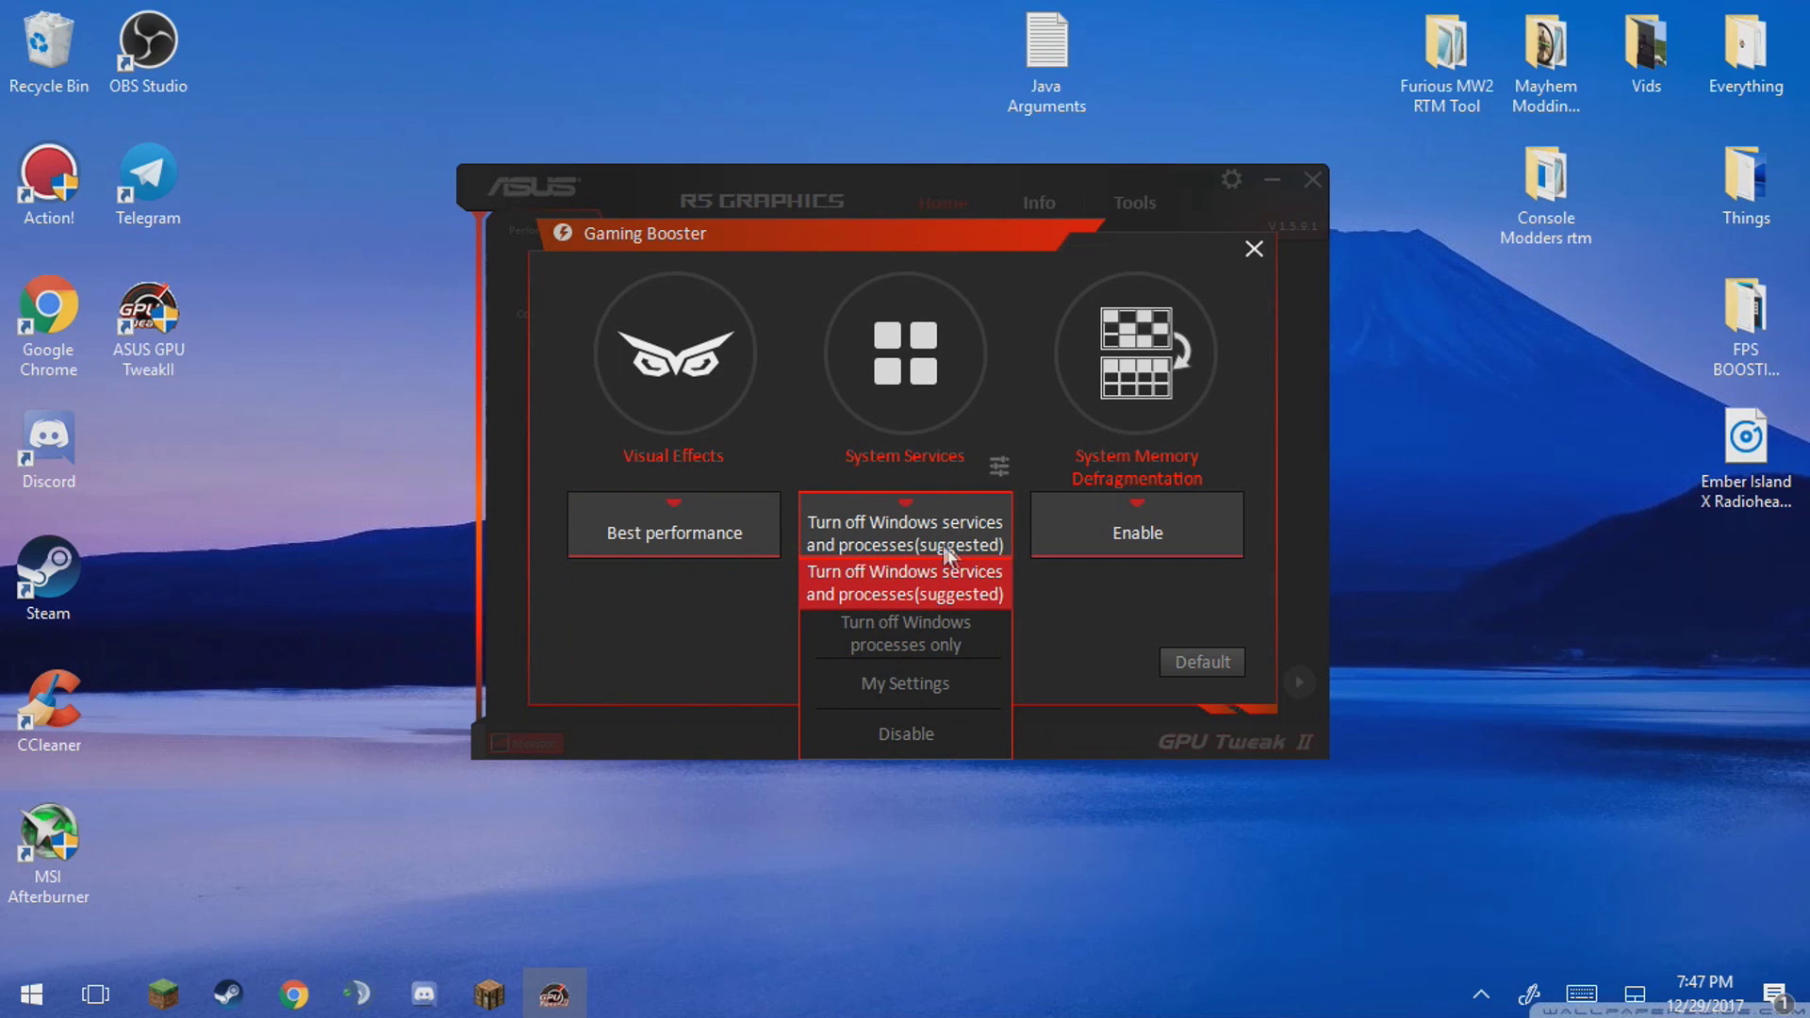
click(1097, 531)
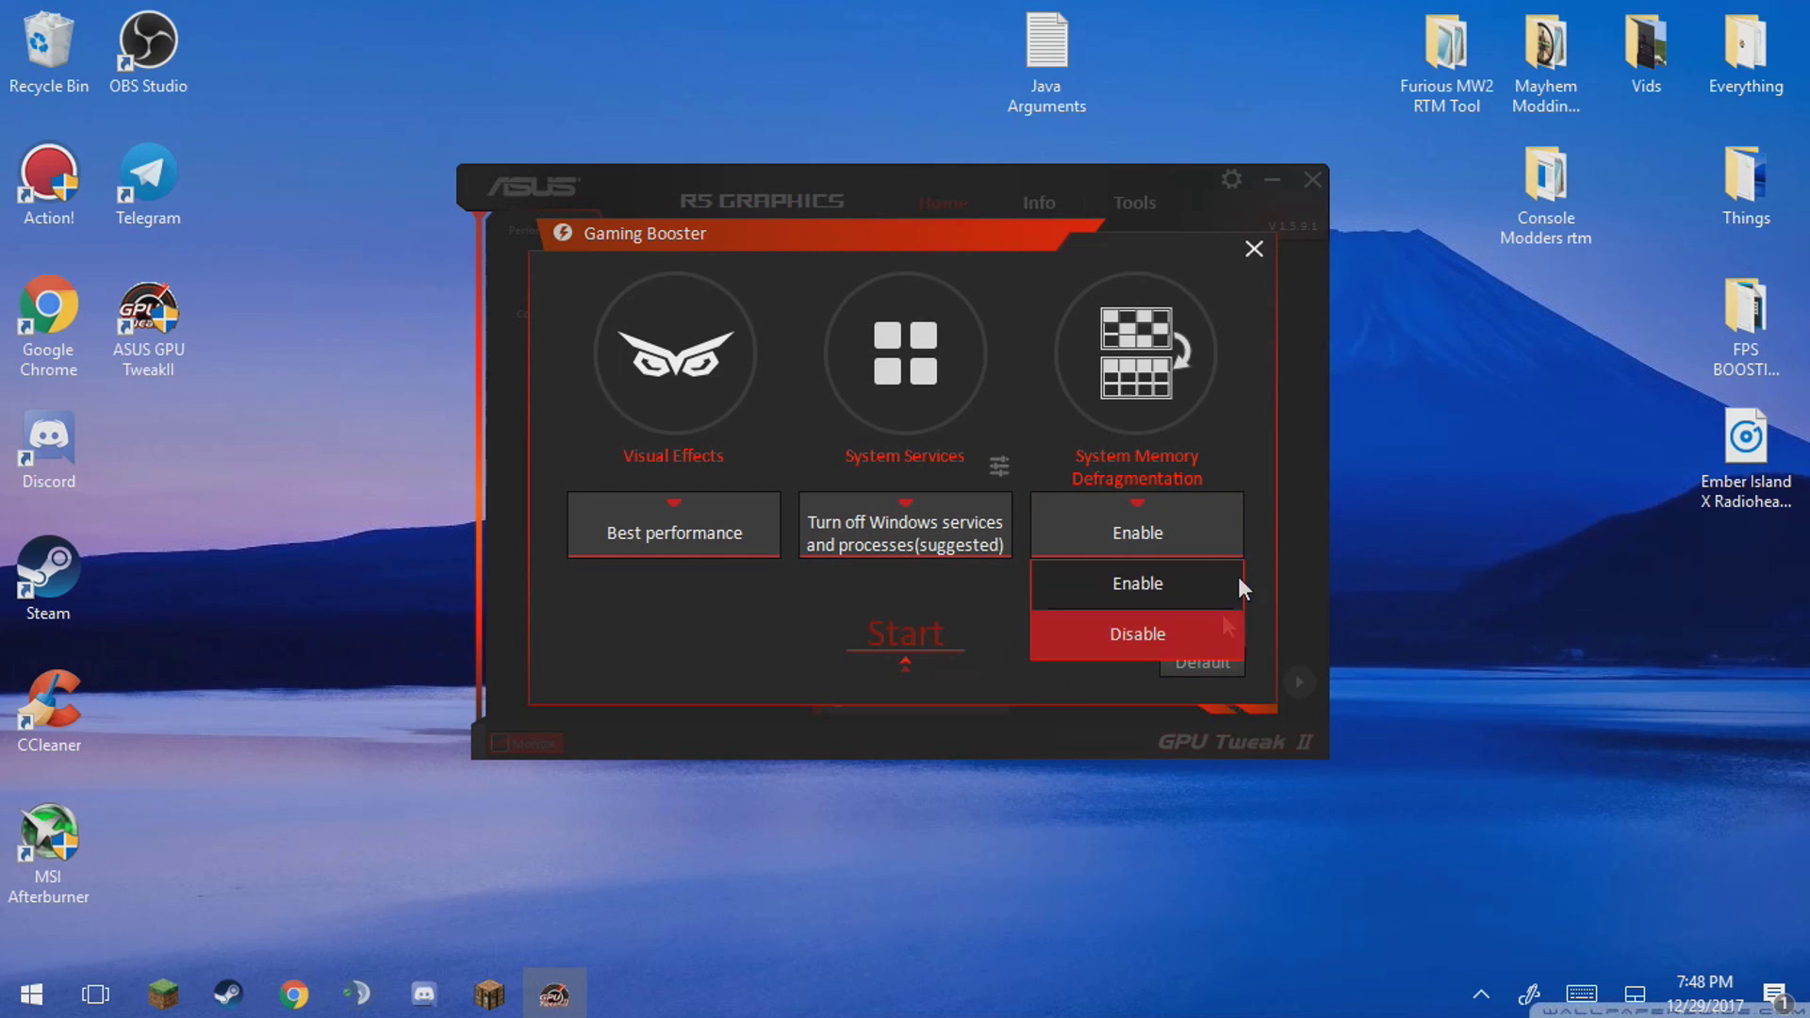
click(1252, 247)
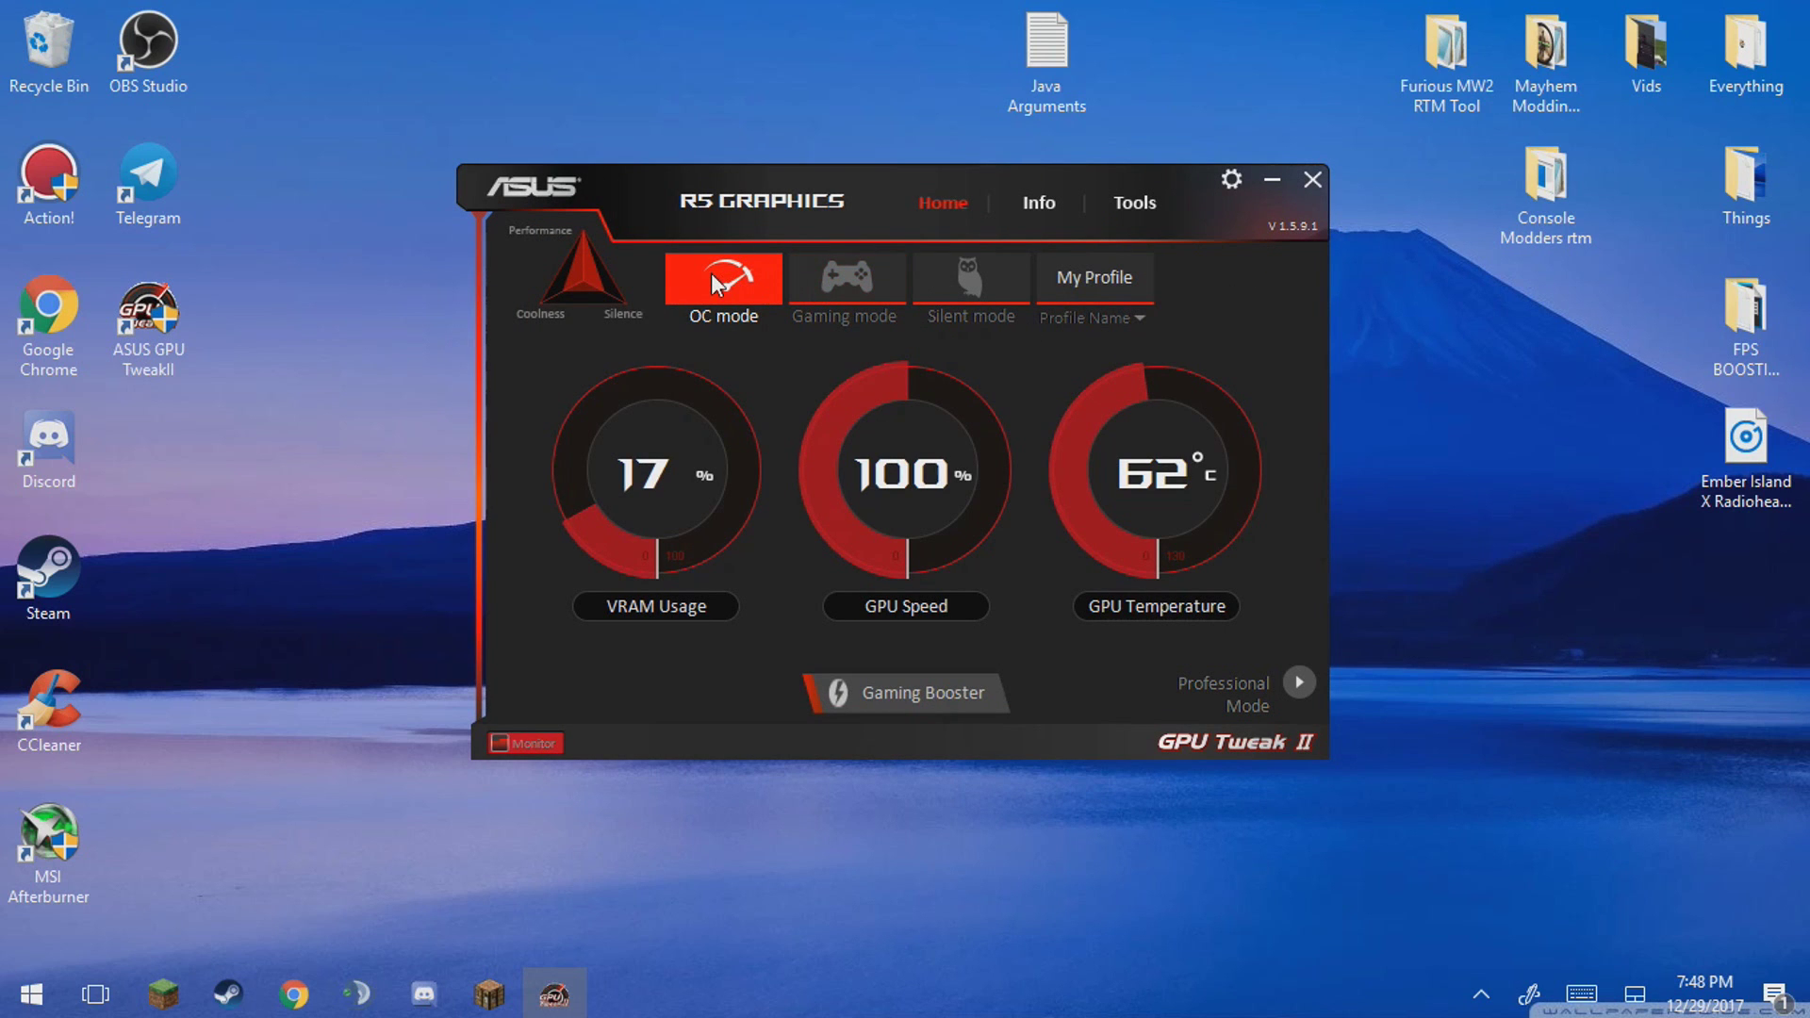
Toggle between OC and Gaming mode, leaving the graphics card in Gaming mode.
click(828, 276)
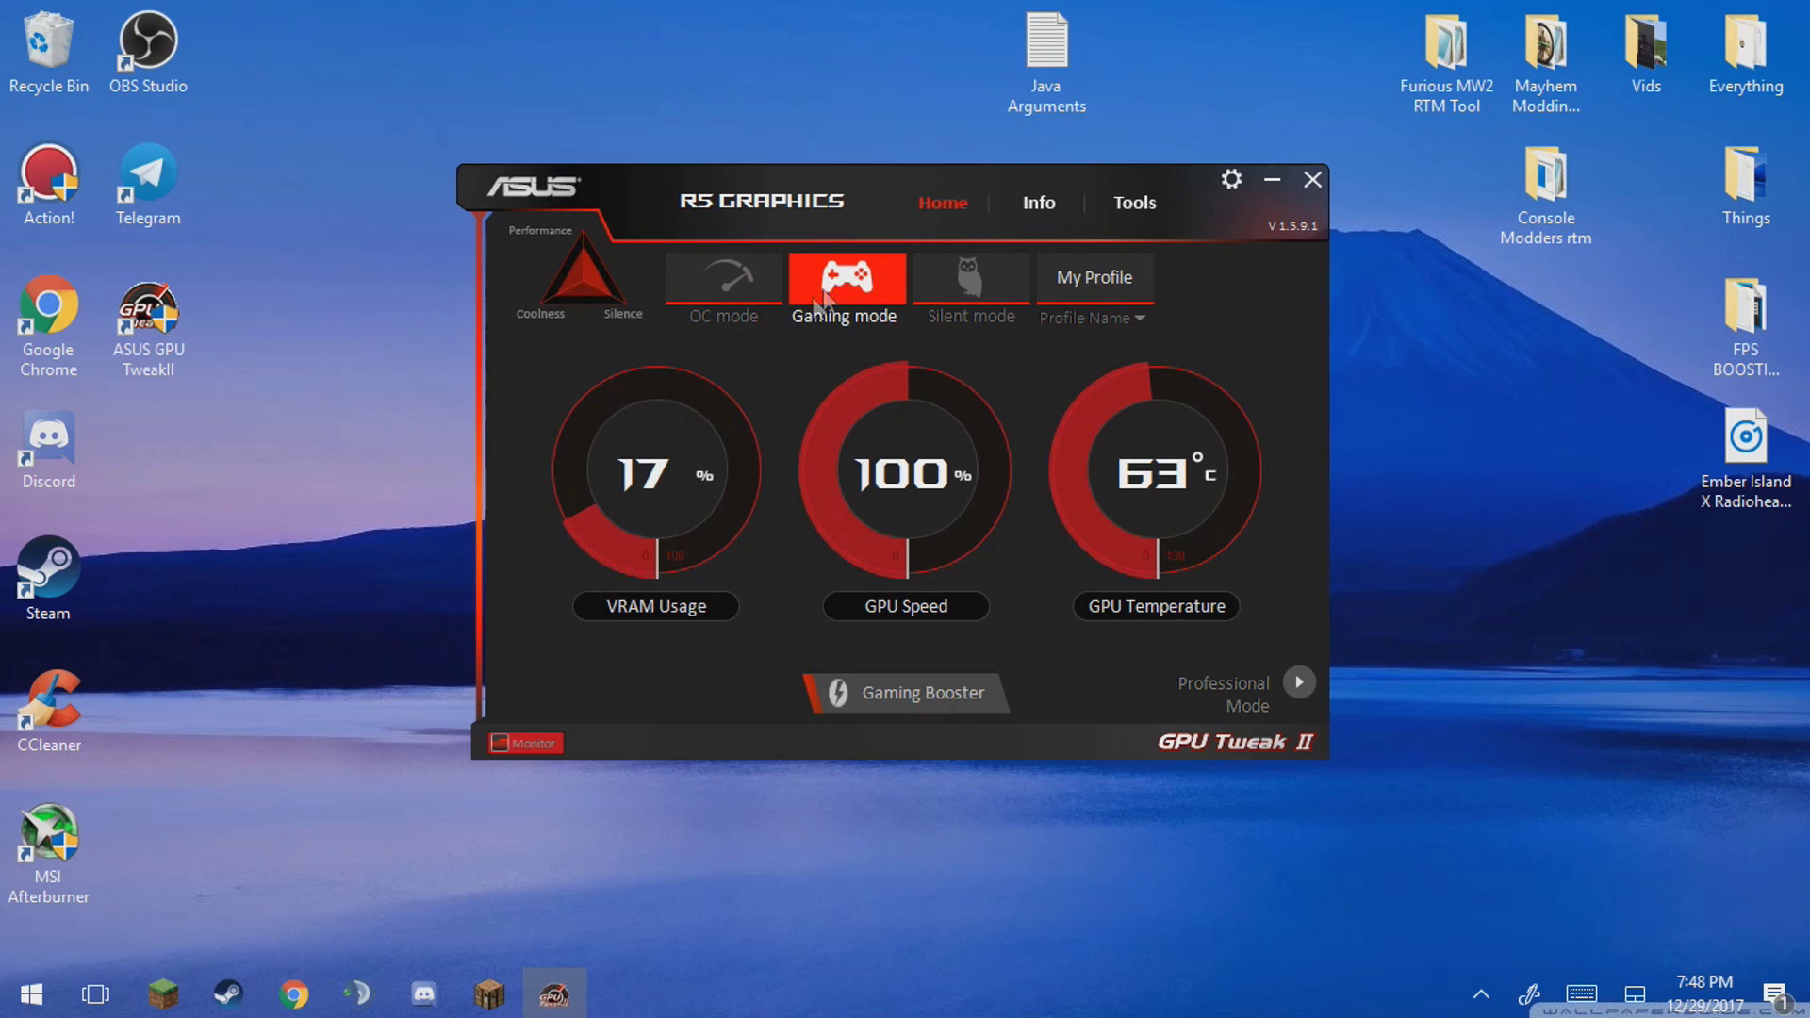
click(693, 319)
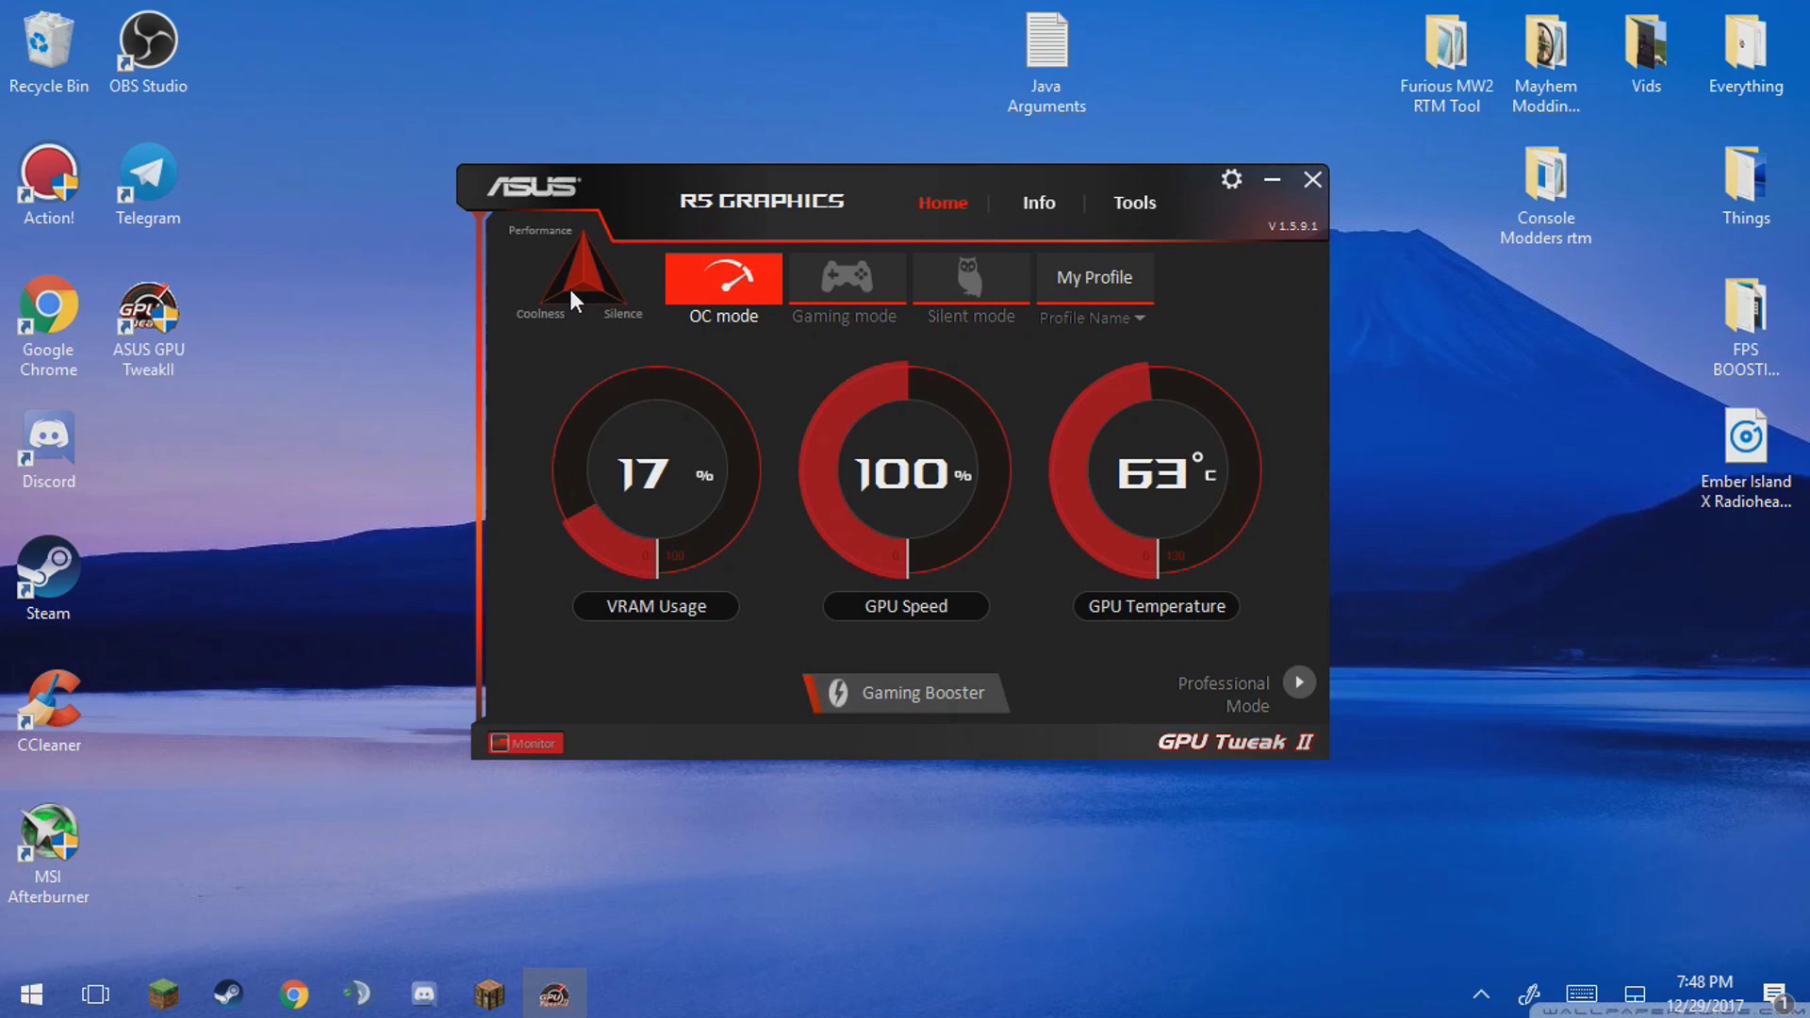
click(807, 281)
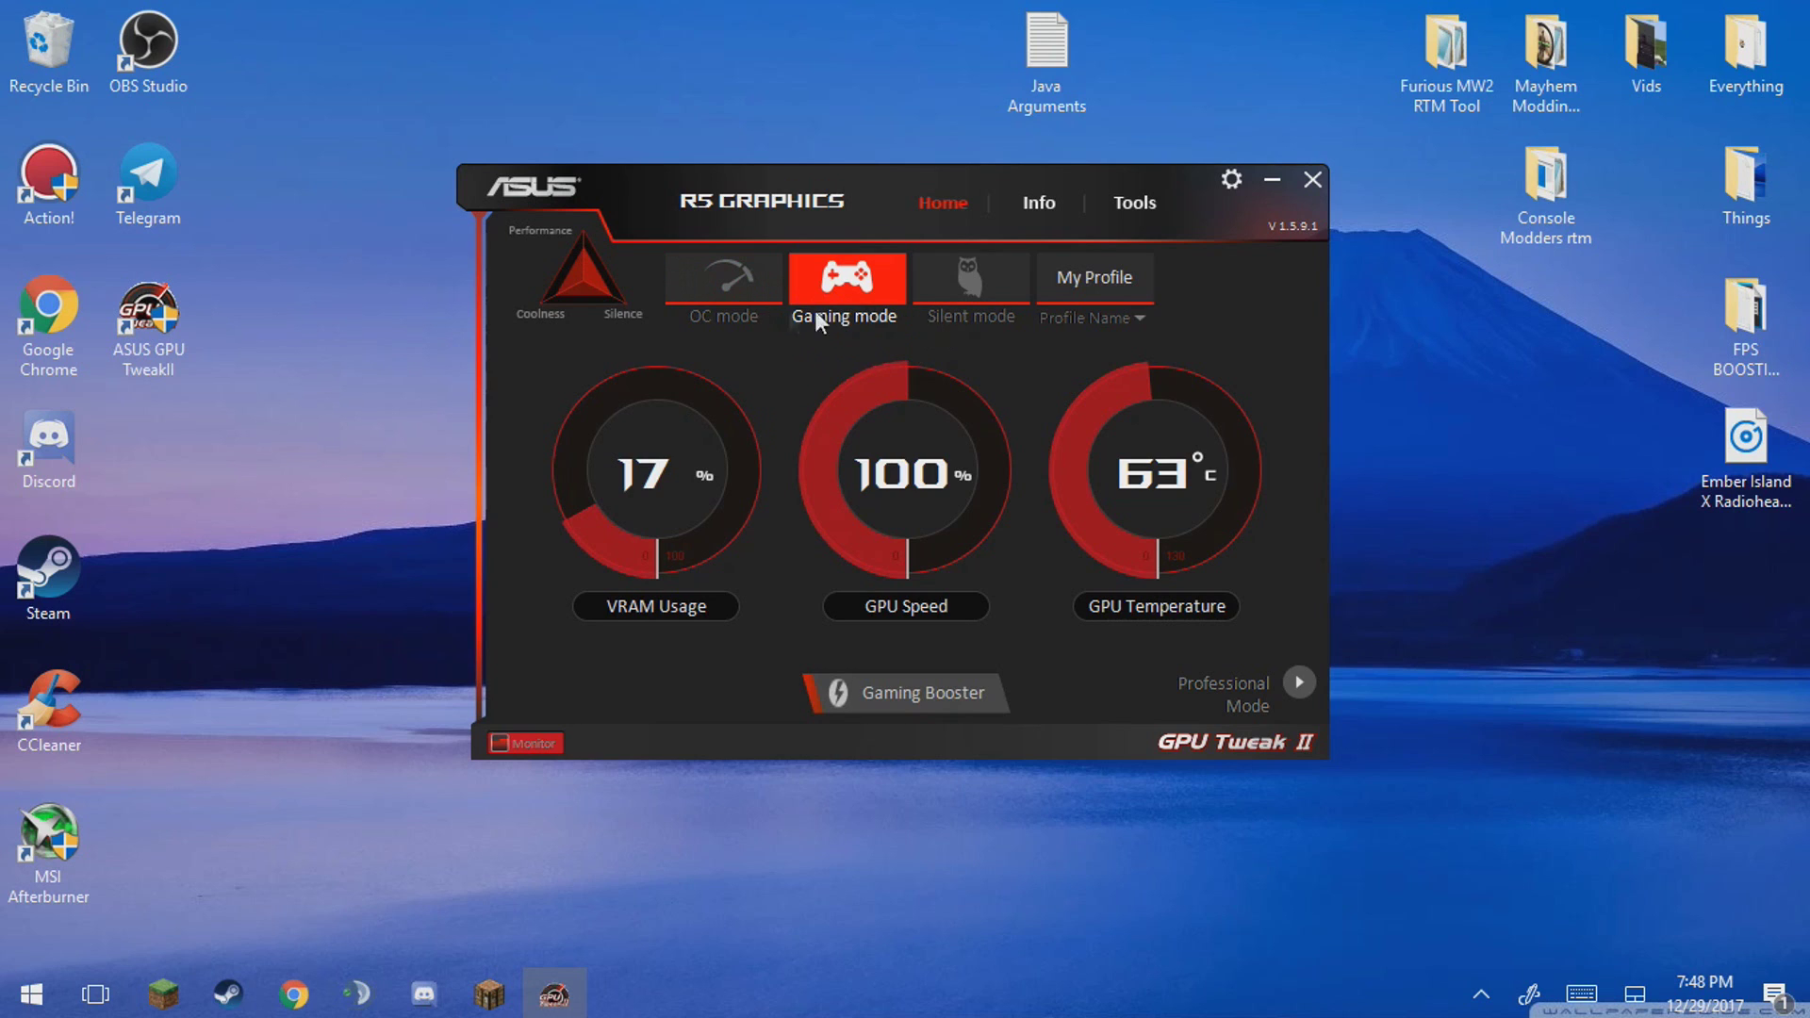
click(726, 291)
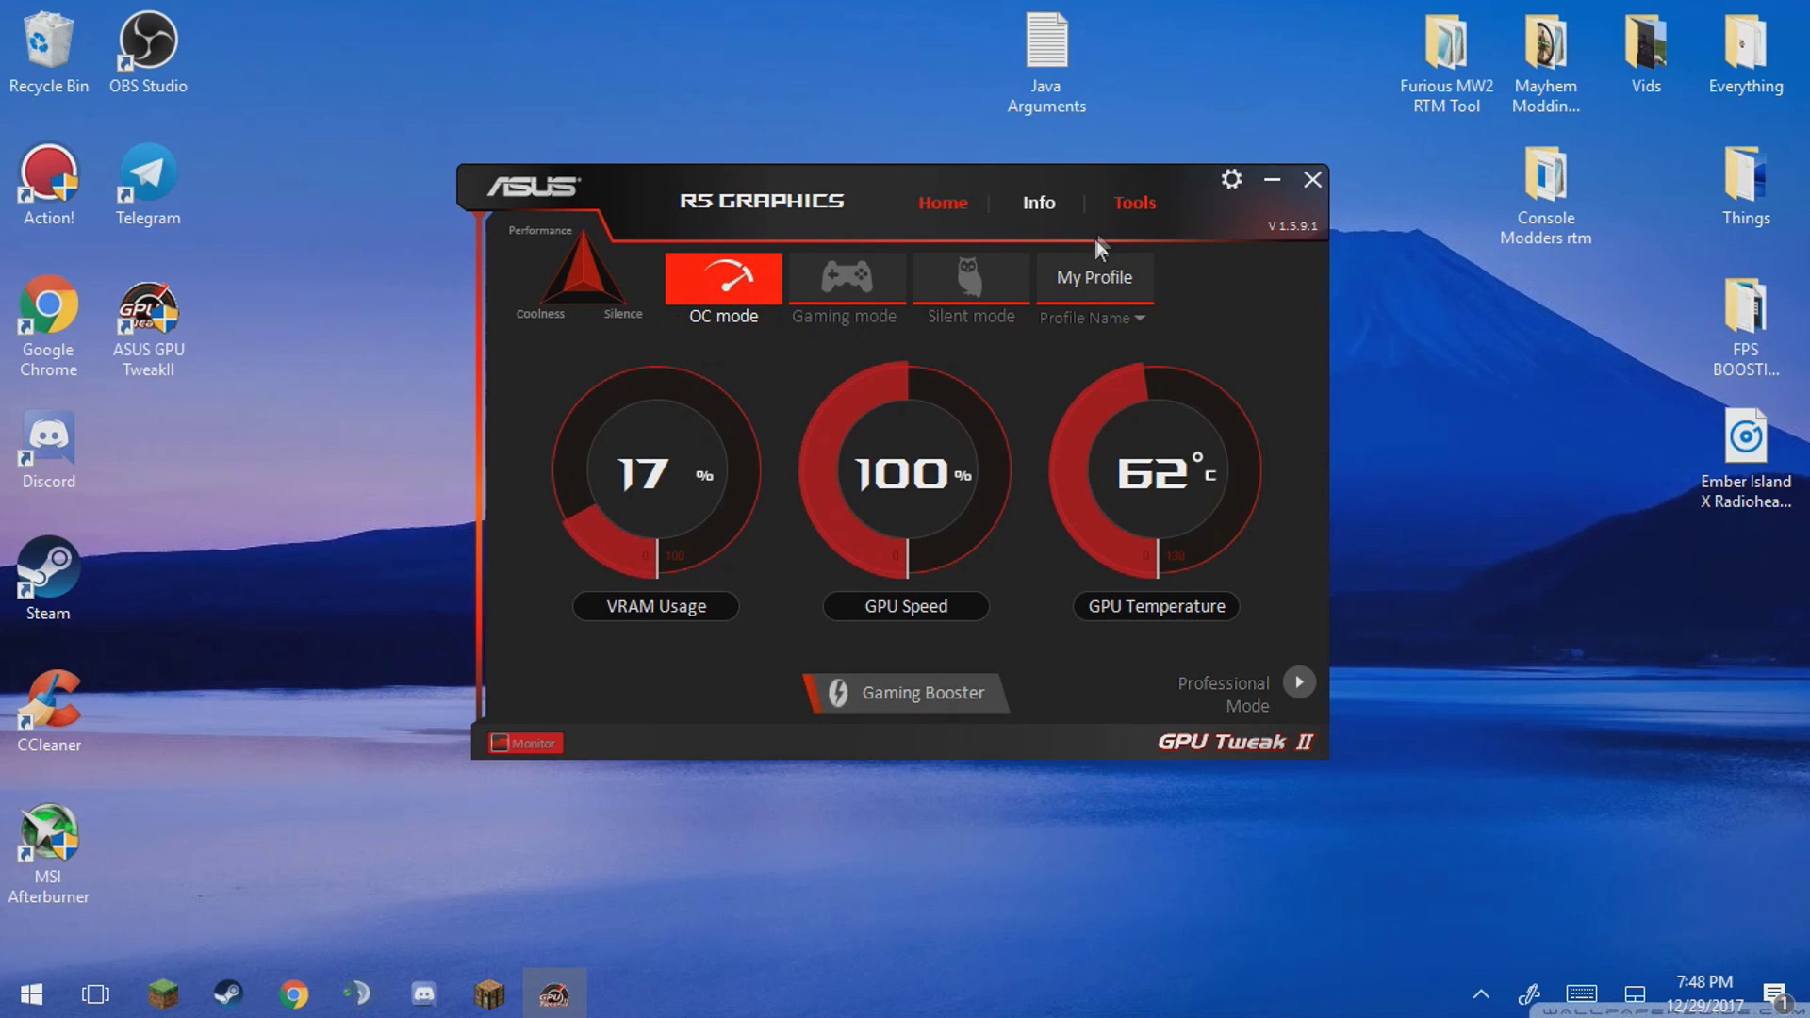
click(834, 275)
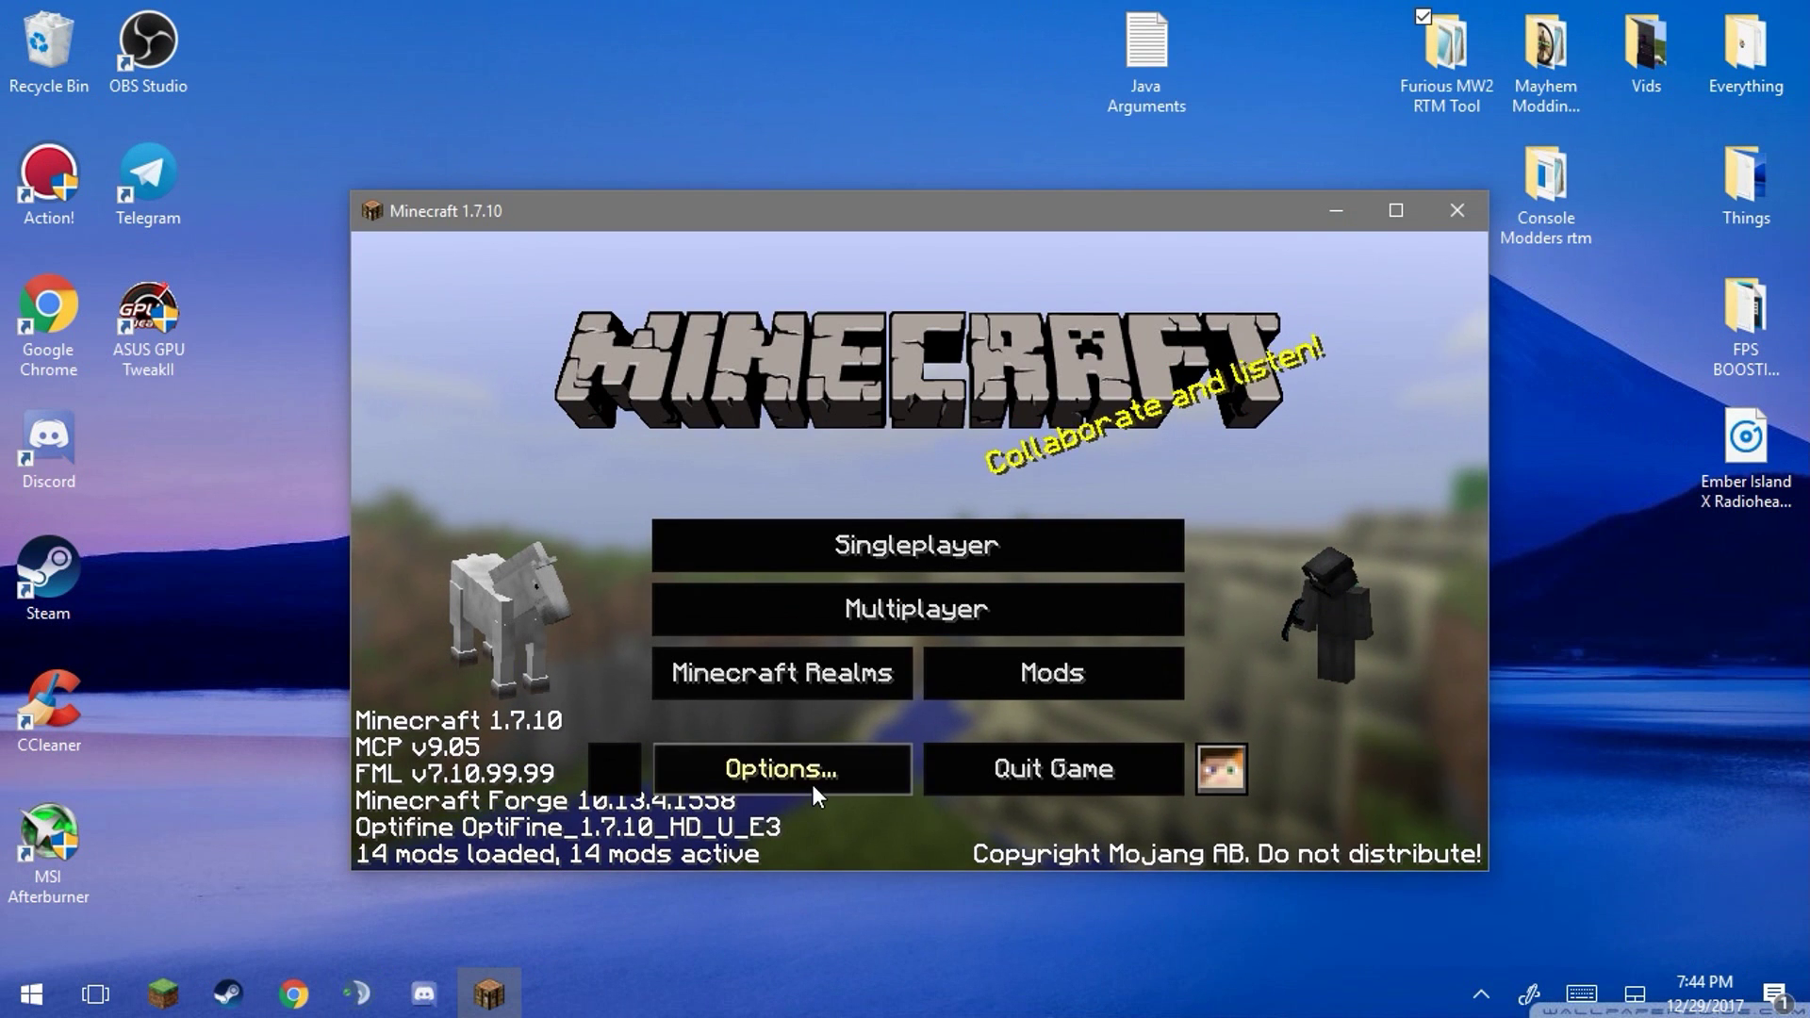
Set Graphics to Fast, Smooth Lighting OFF, and Render Distance 2 Tiny.
click(813, 784)
click(756, 611)
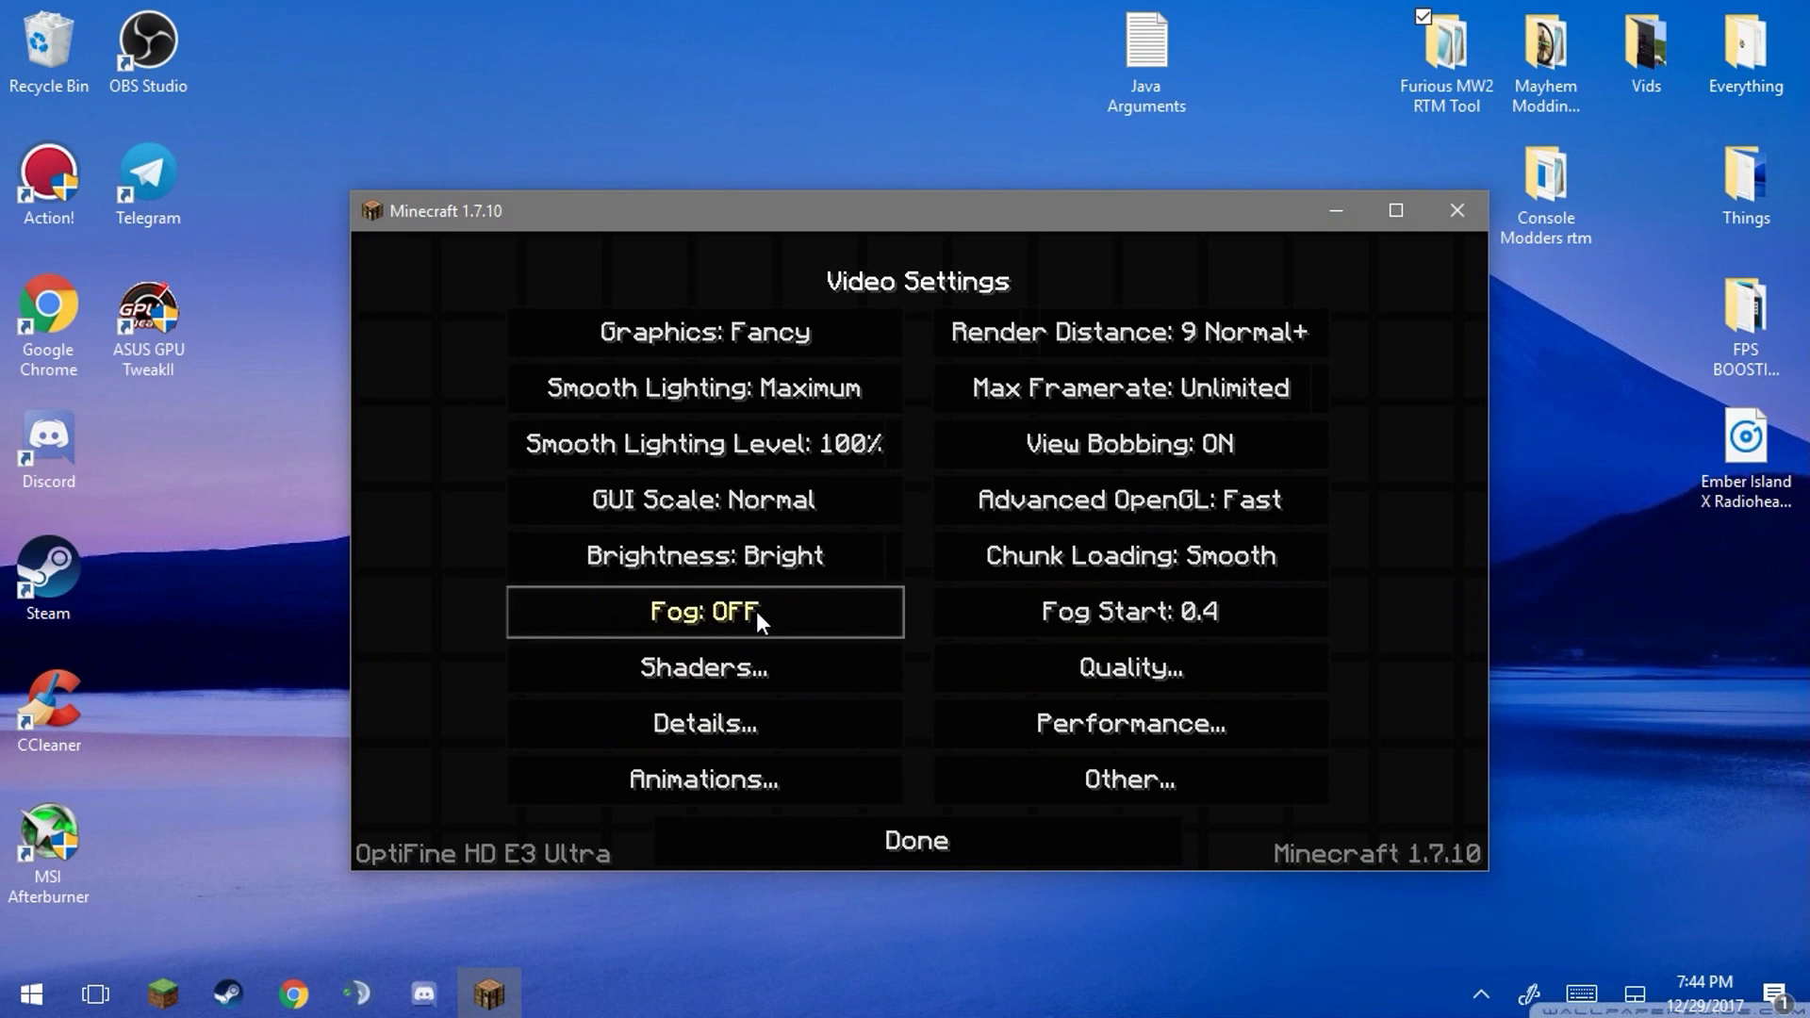
click(756, 342)
click(744, 375)
click(566, 443)
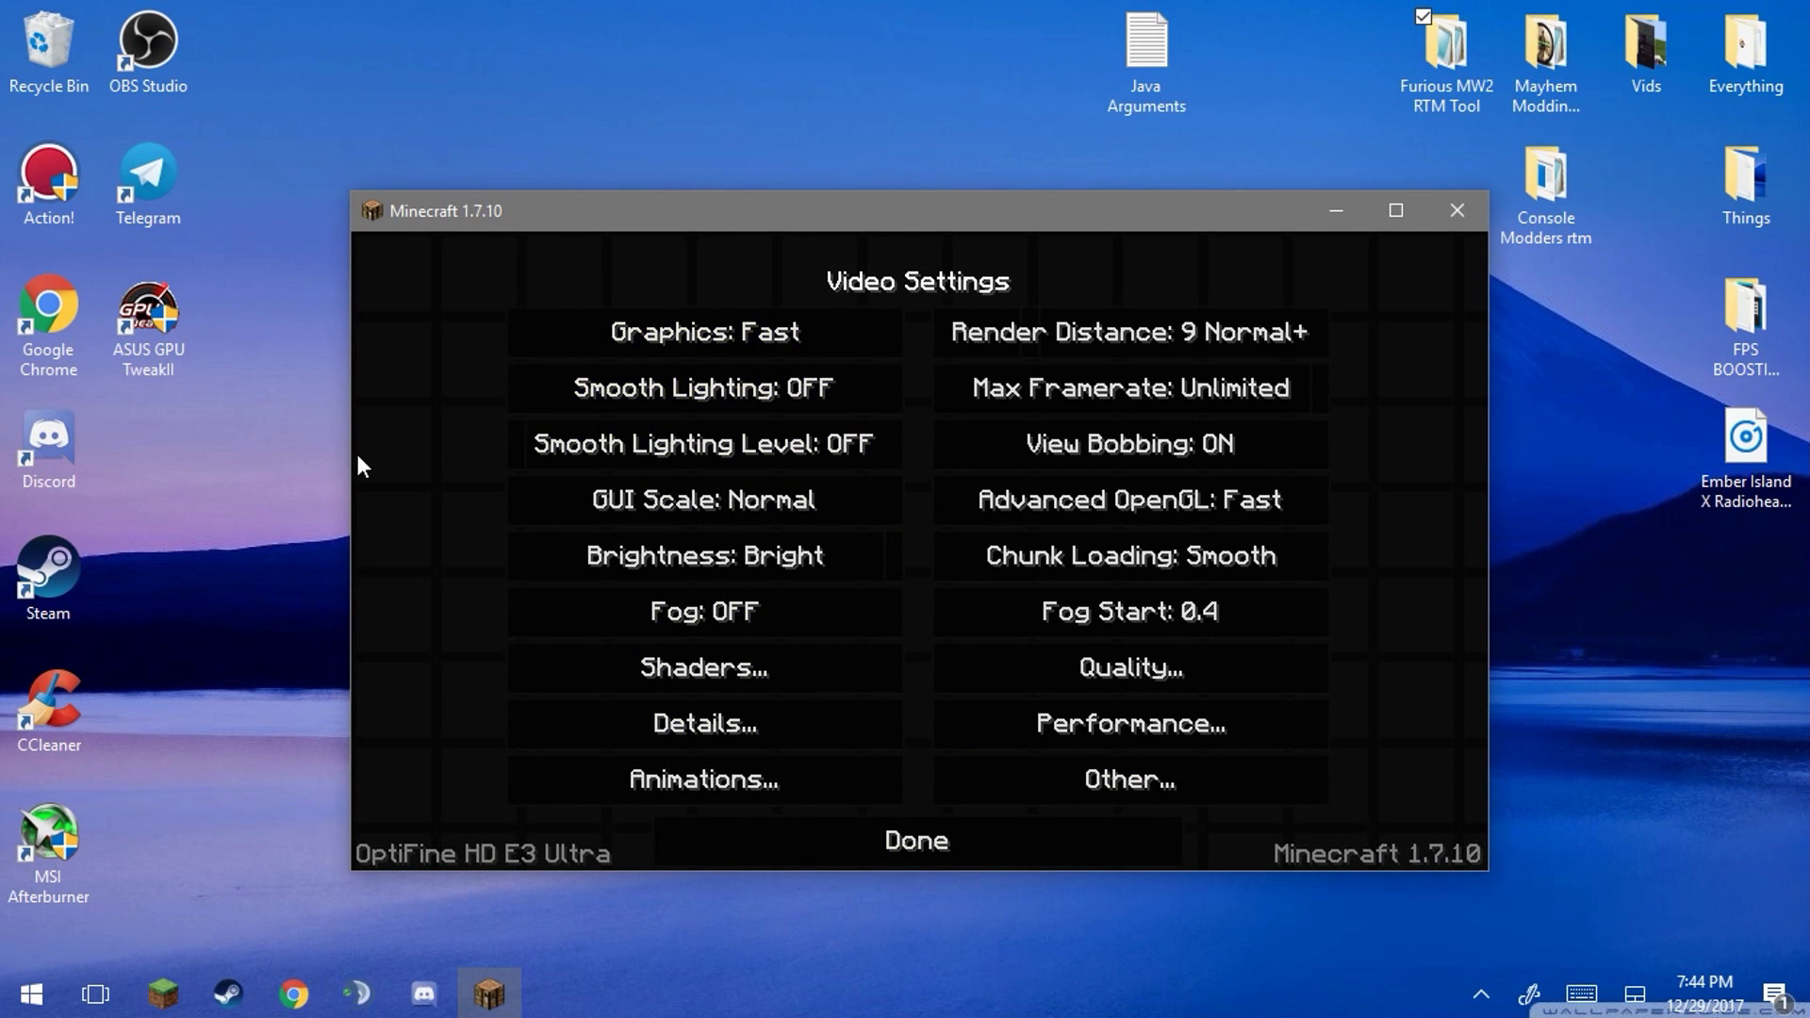
drag(1004, 336, 905, 391)
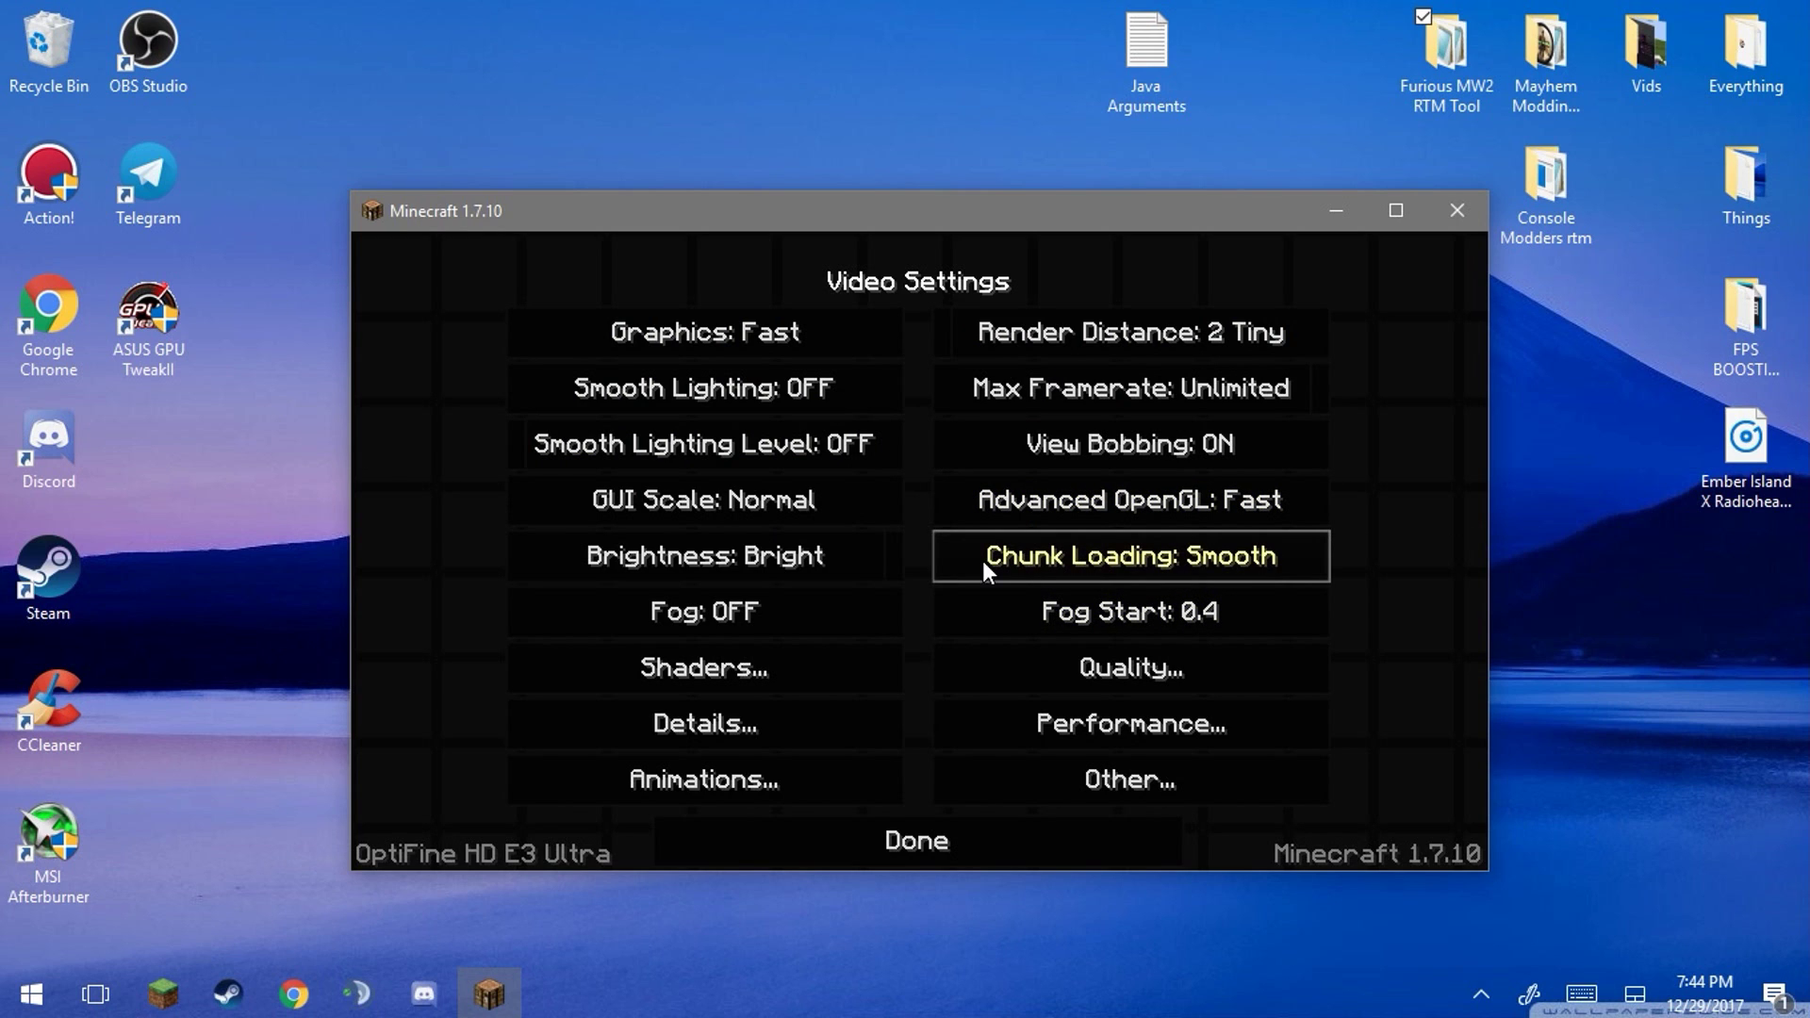
Turn Better Grass OFF in the Quality settings.
click(1122, 671)
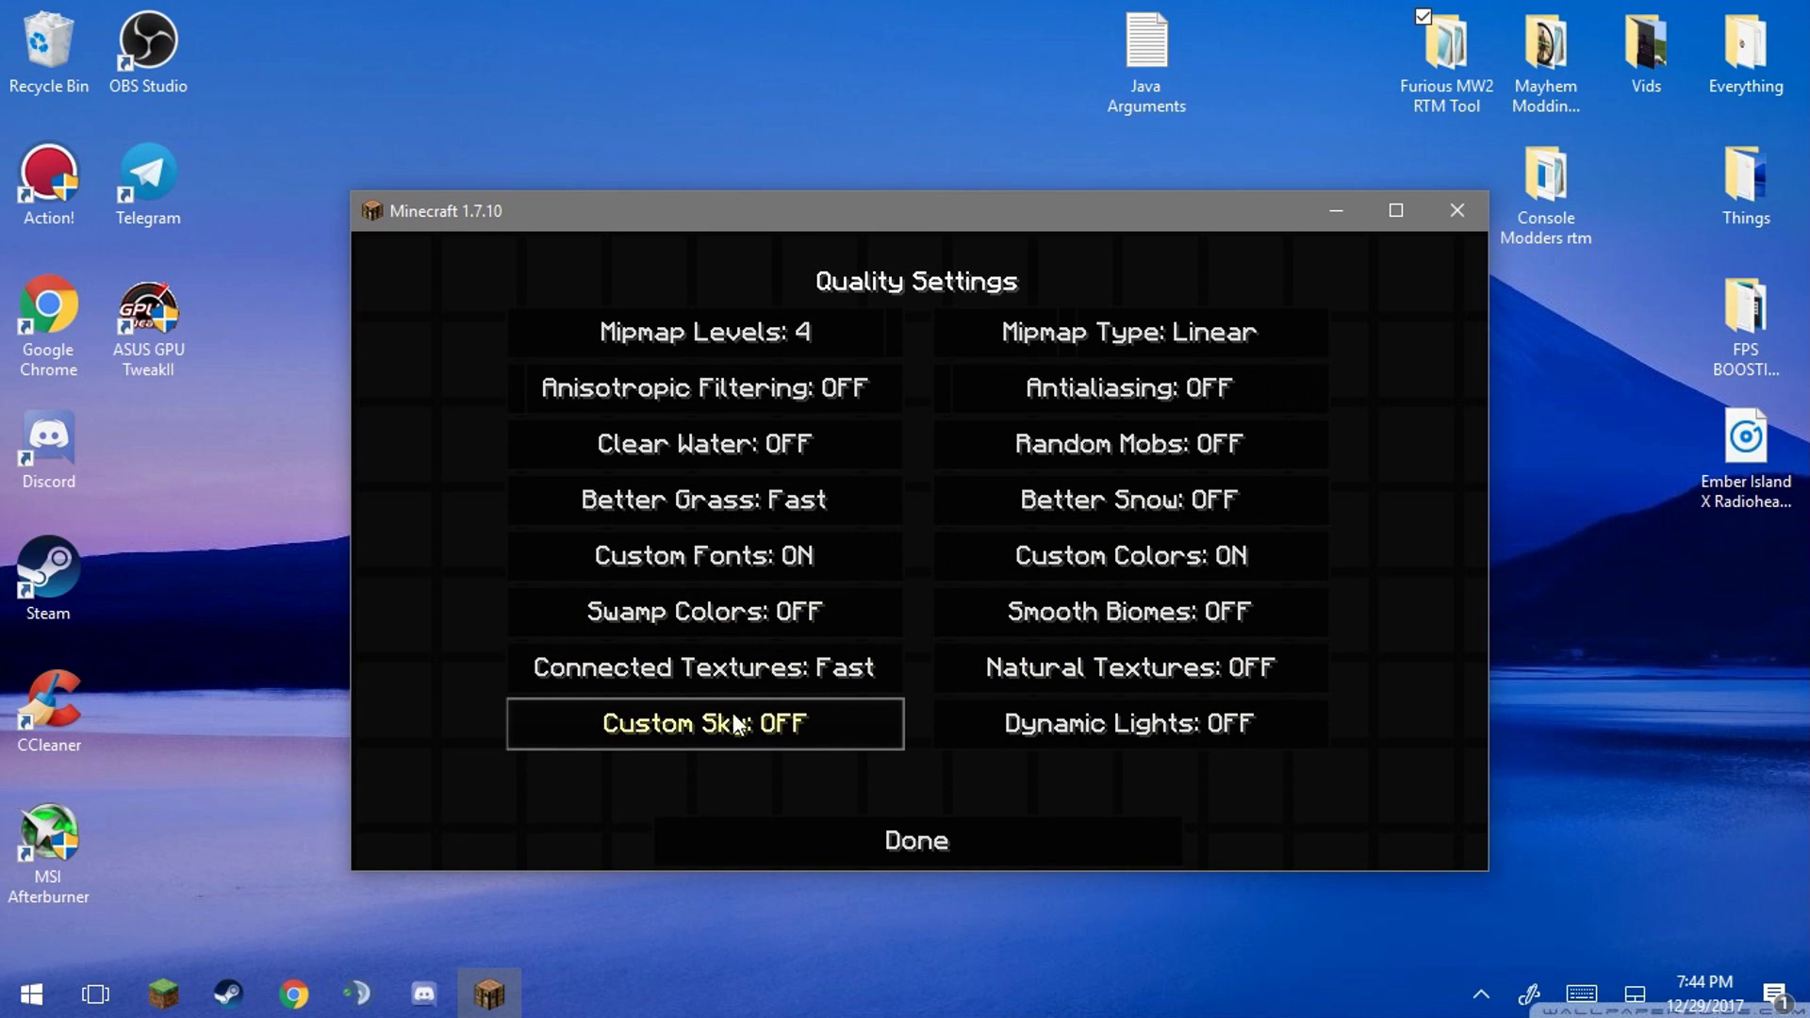
click(746, 500)
click(783, 500)
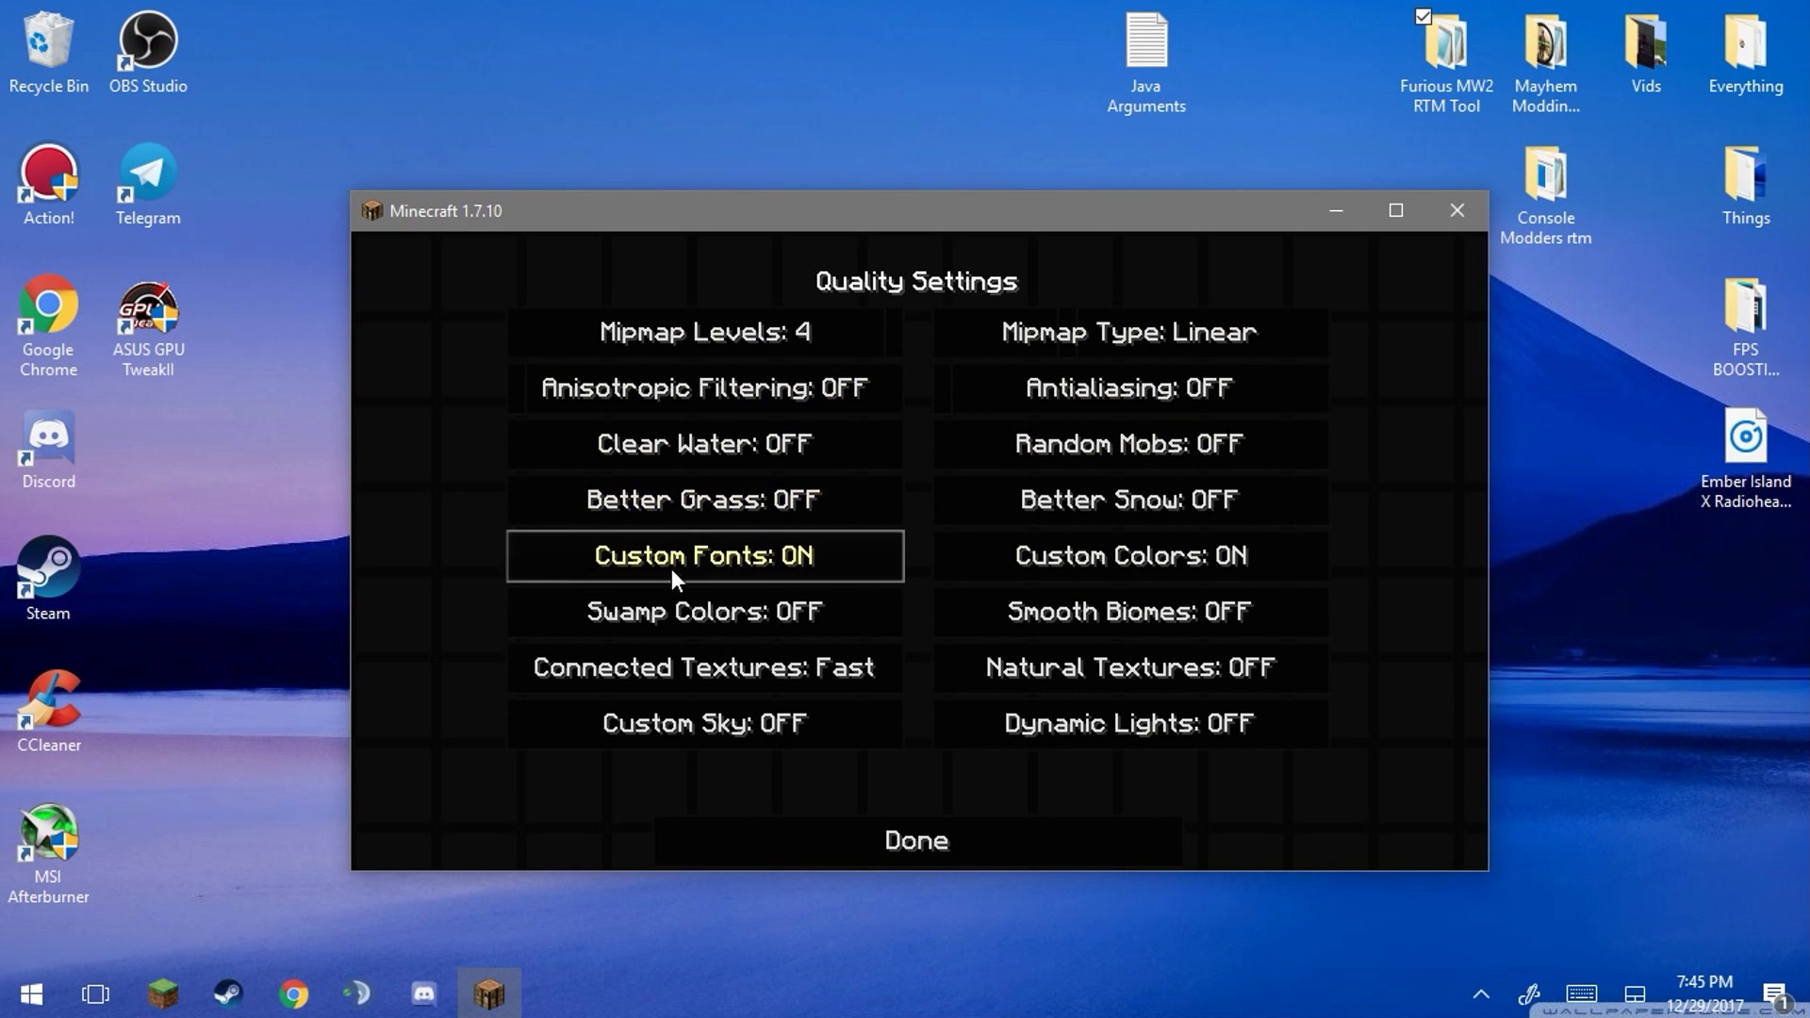
click(956, 851)
Set Water, Dropped Items, Translucent Blocks, Vignette and Grass to Fast, and Stars OFF.
click(737, 724)
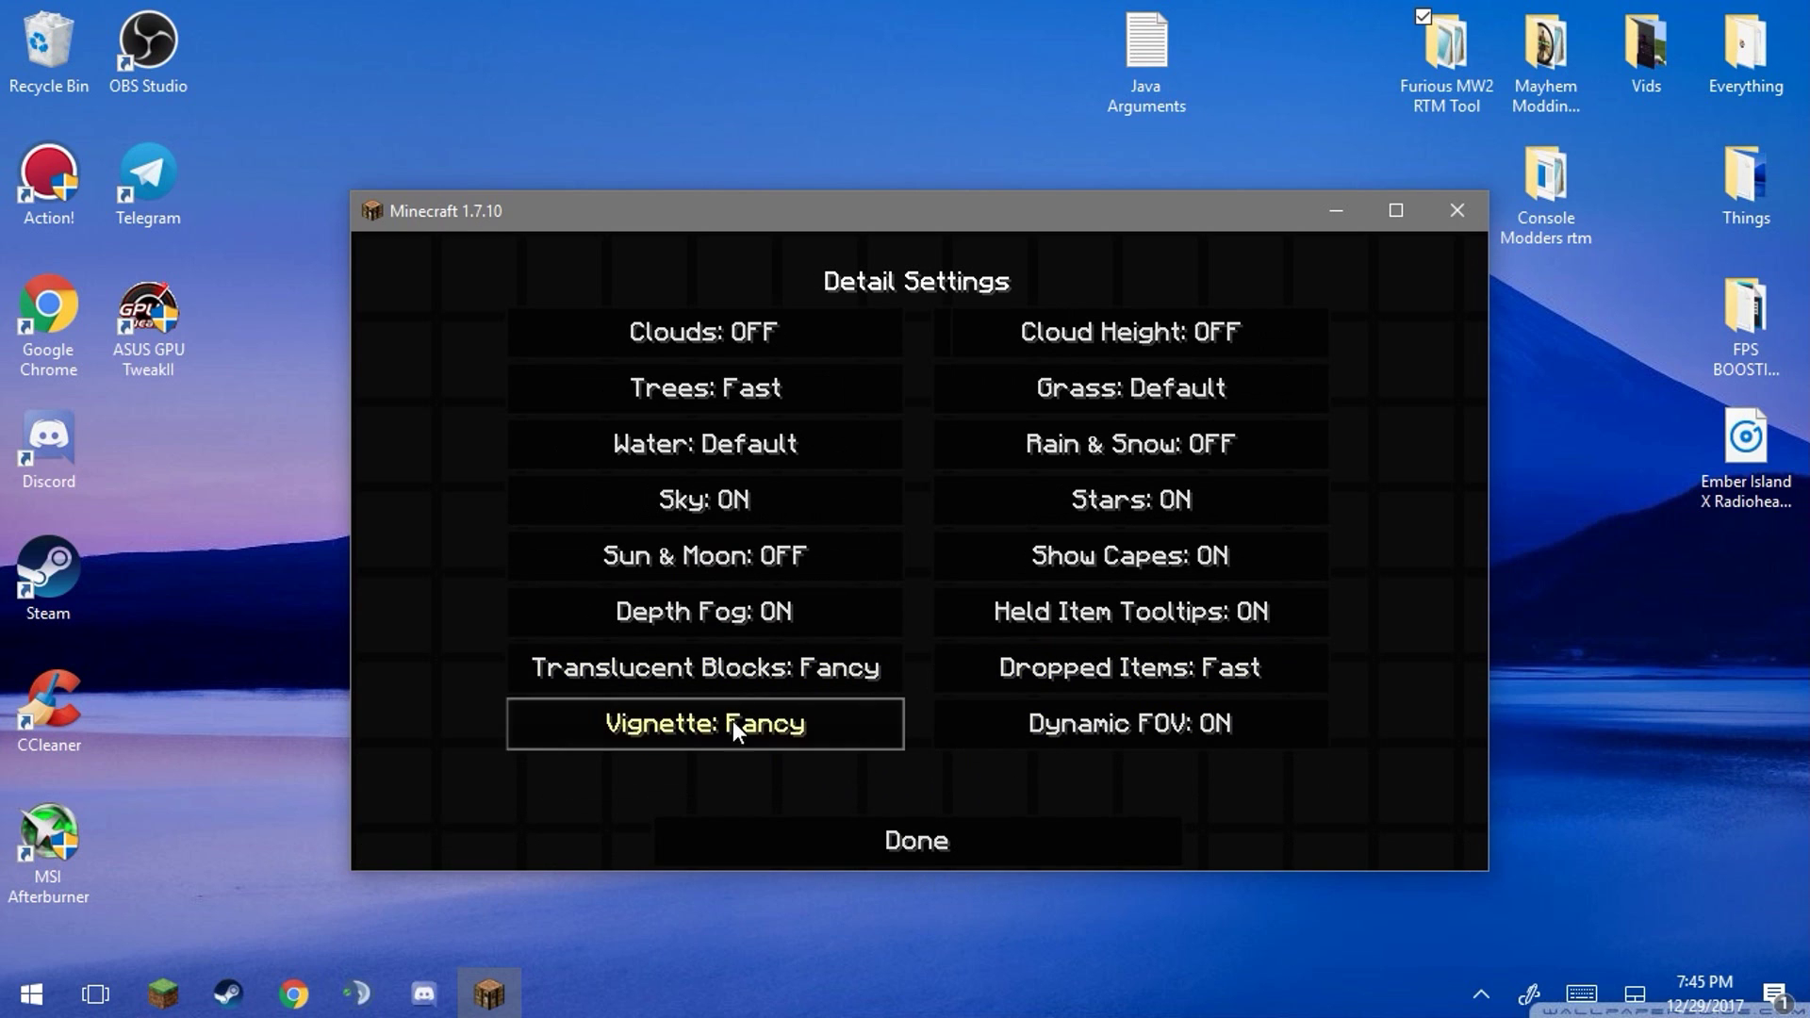
click(708, 439)
click(709, 439)
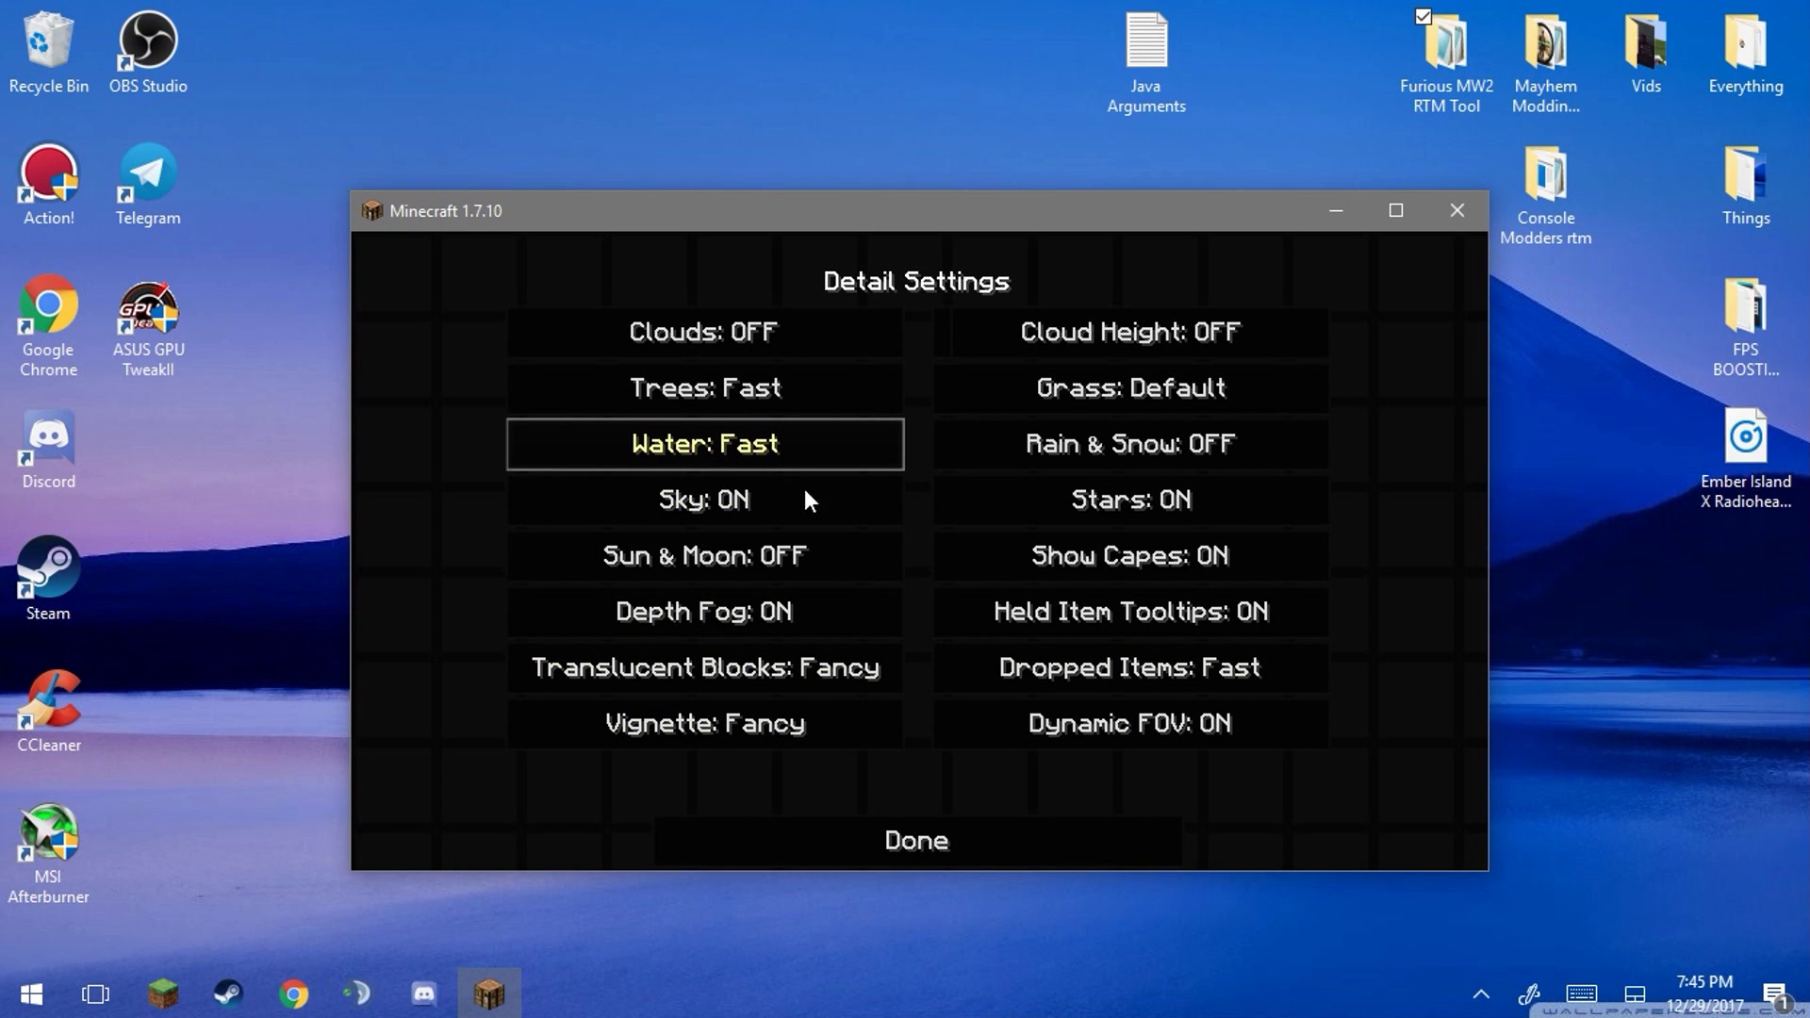
click(1127, 513)
click(1132, 561)
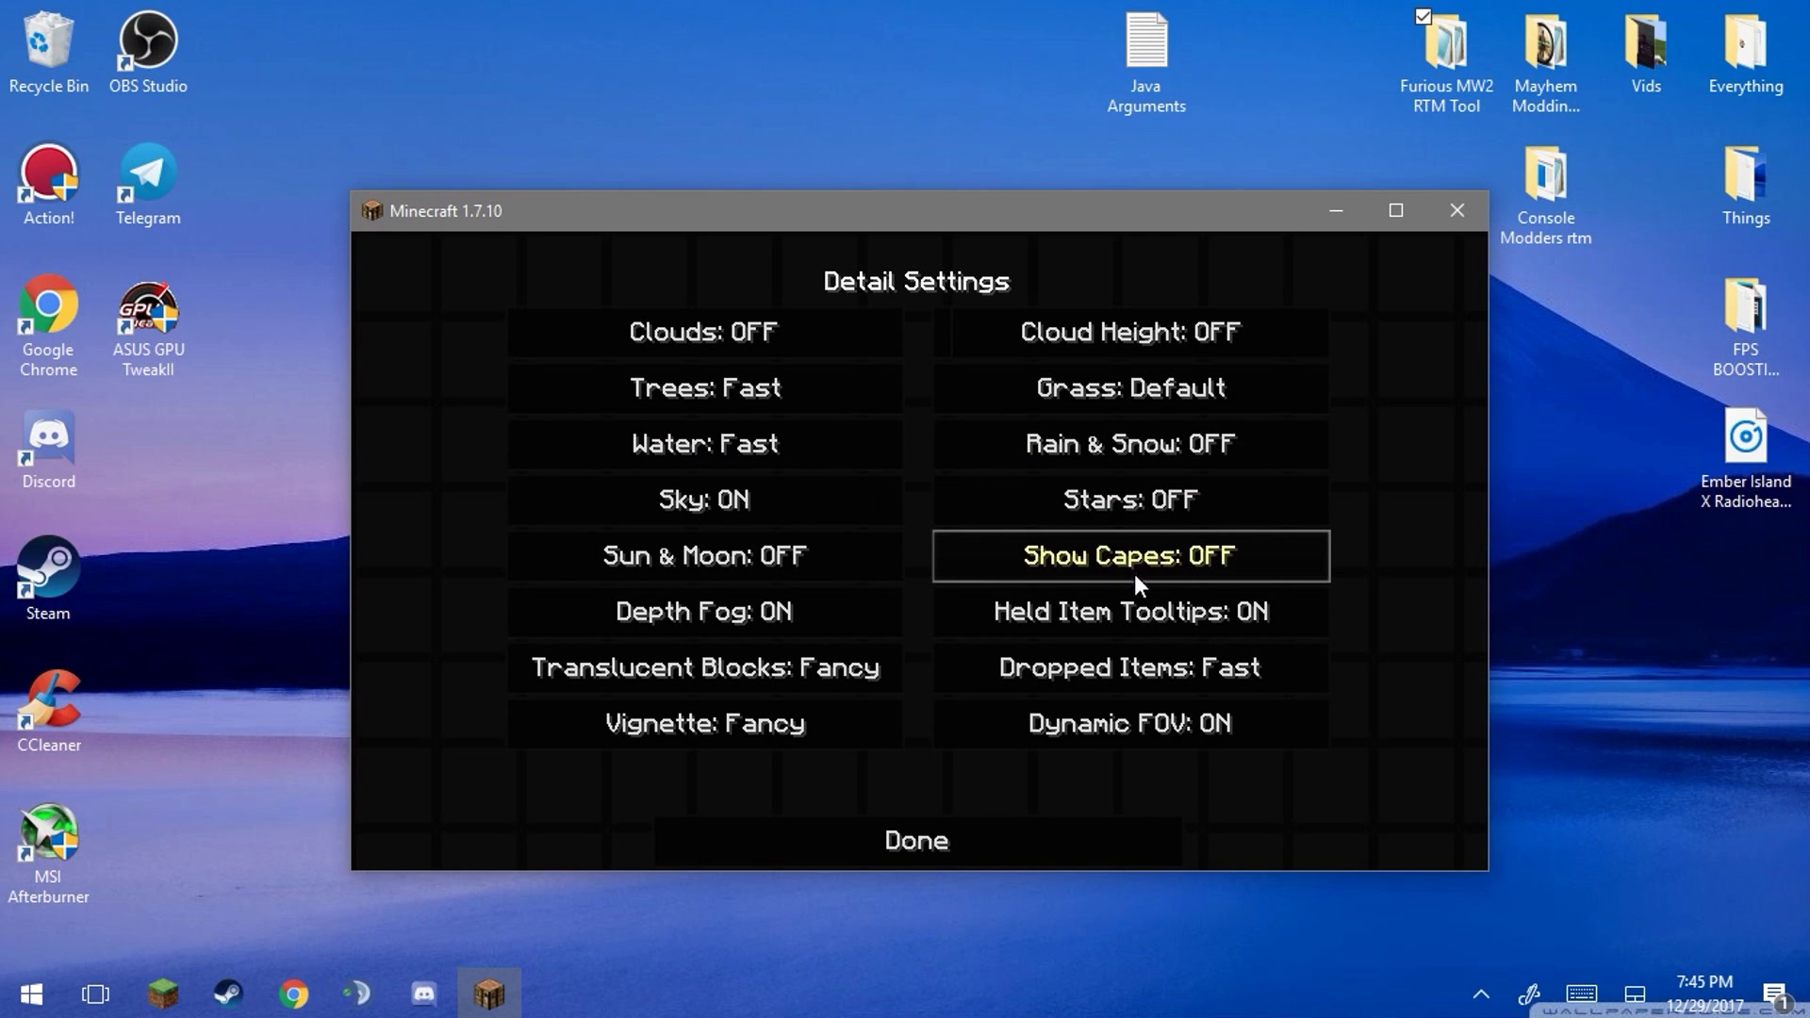
click(1135, 575)
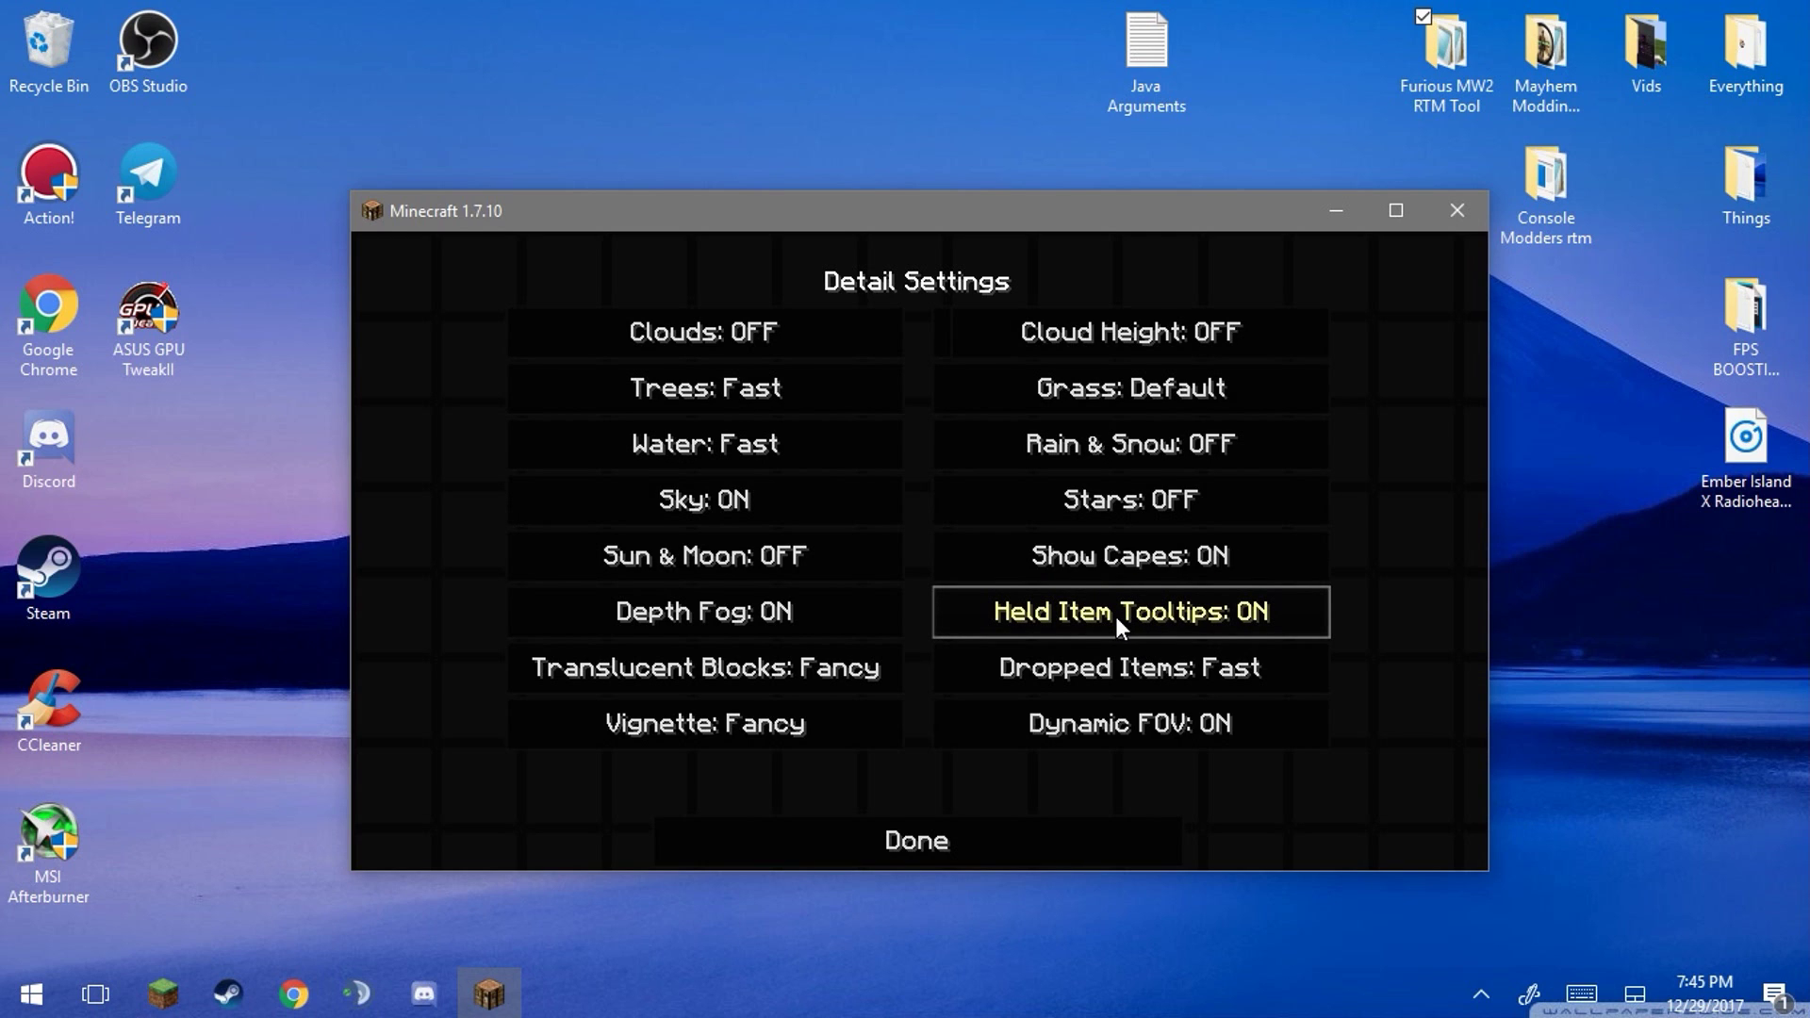
click(1041, 665)
click(1042, 674)
click(1044, 683)
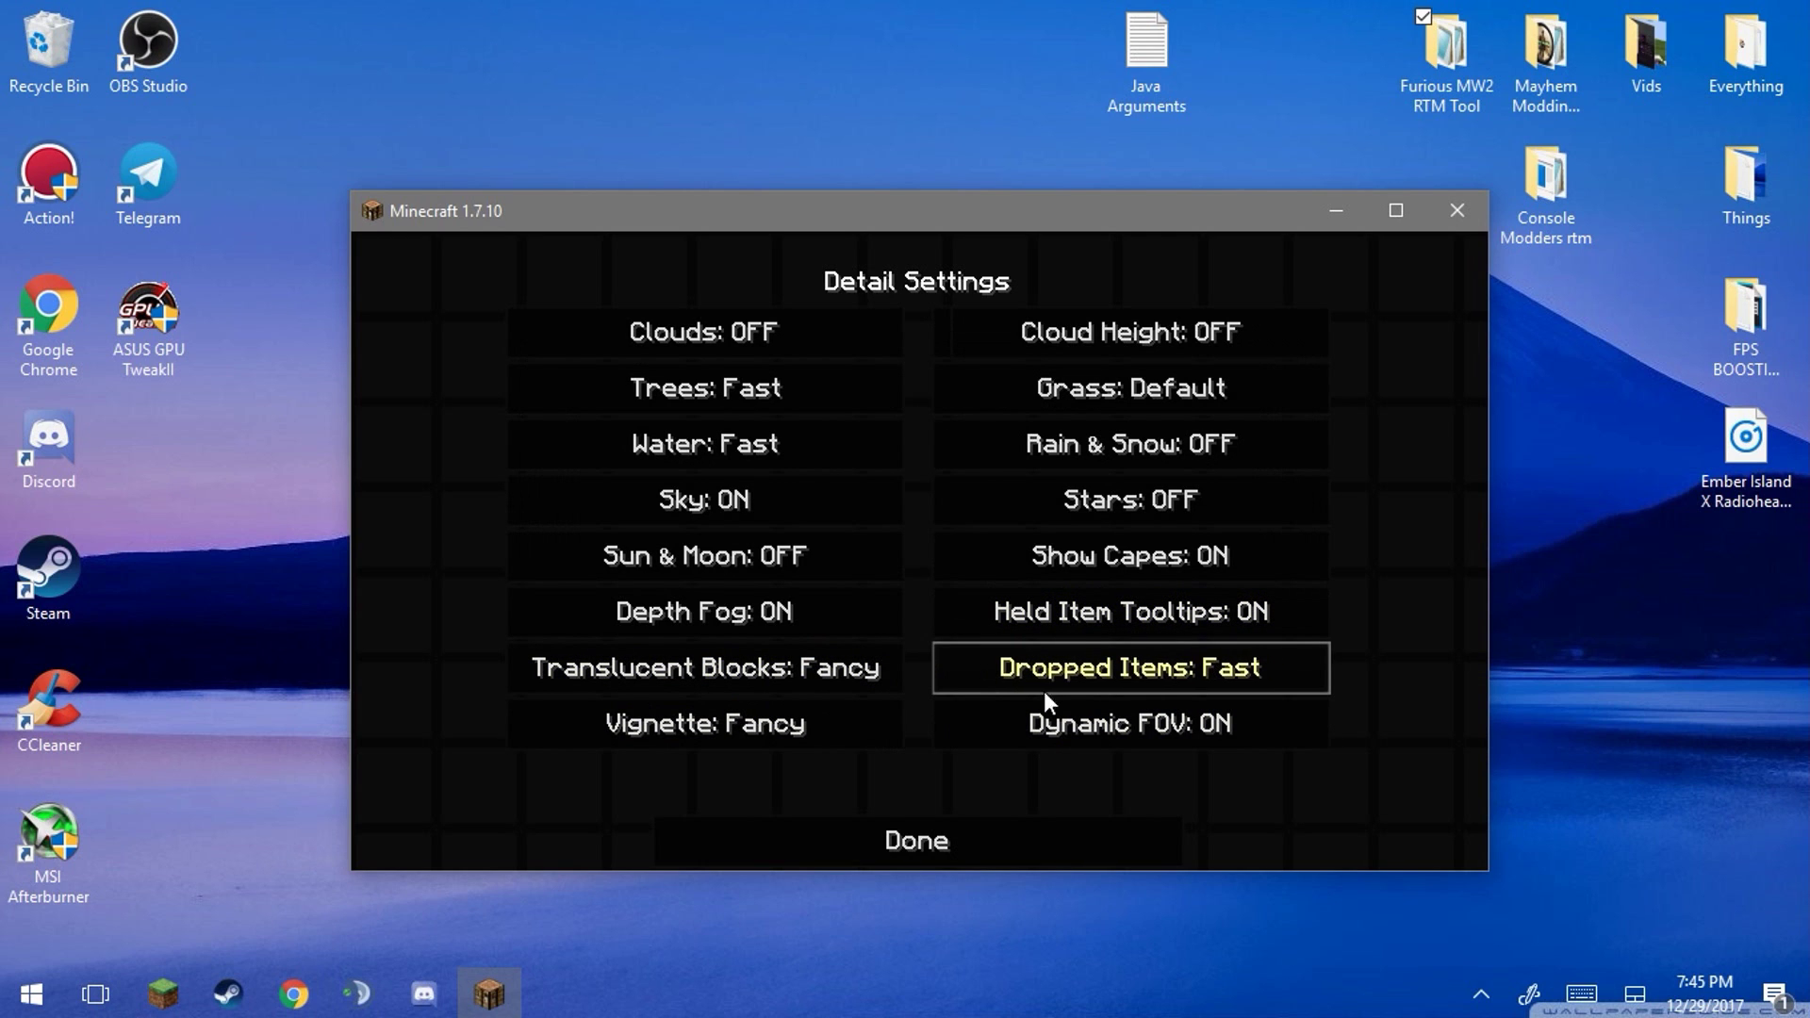
click(754, 660)
click(771, 744)
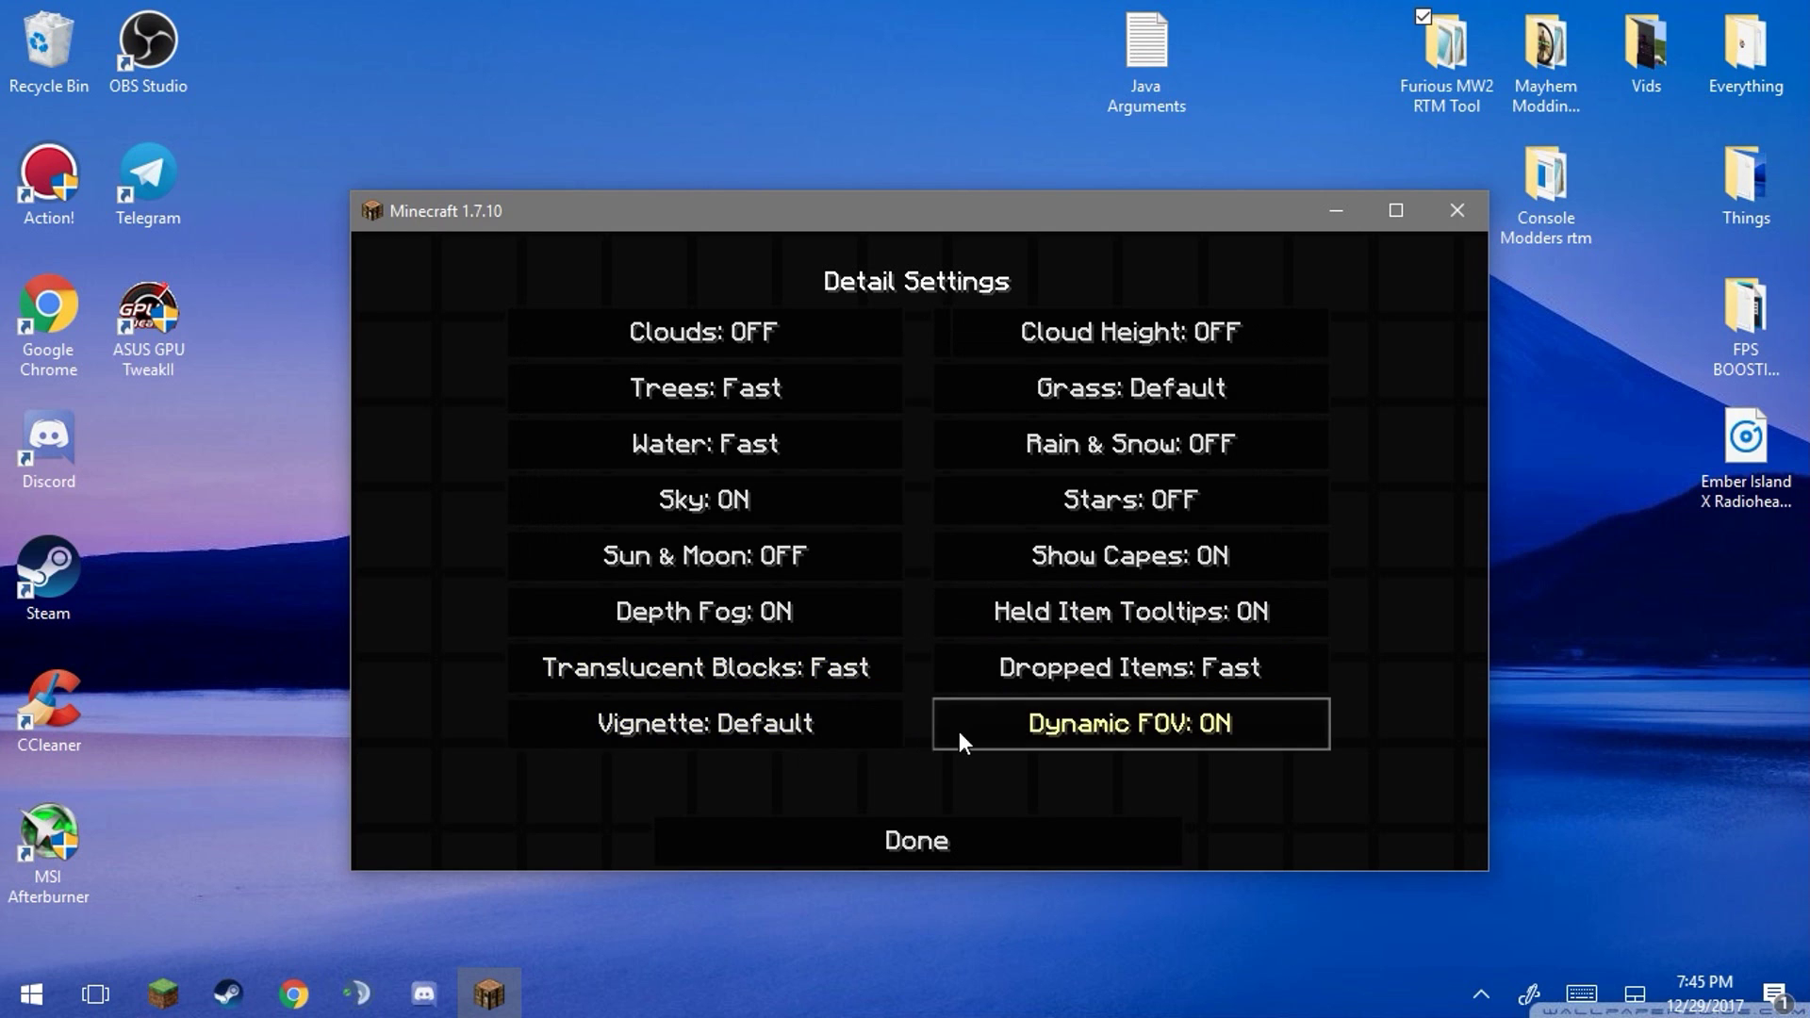
click(1145, 410)
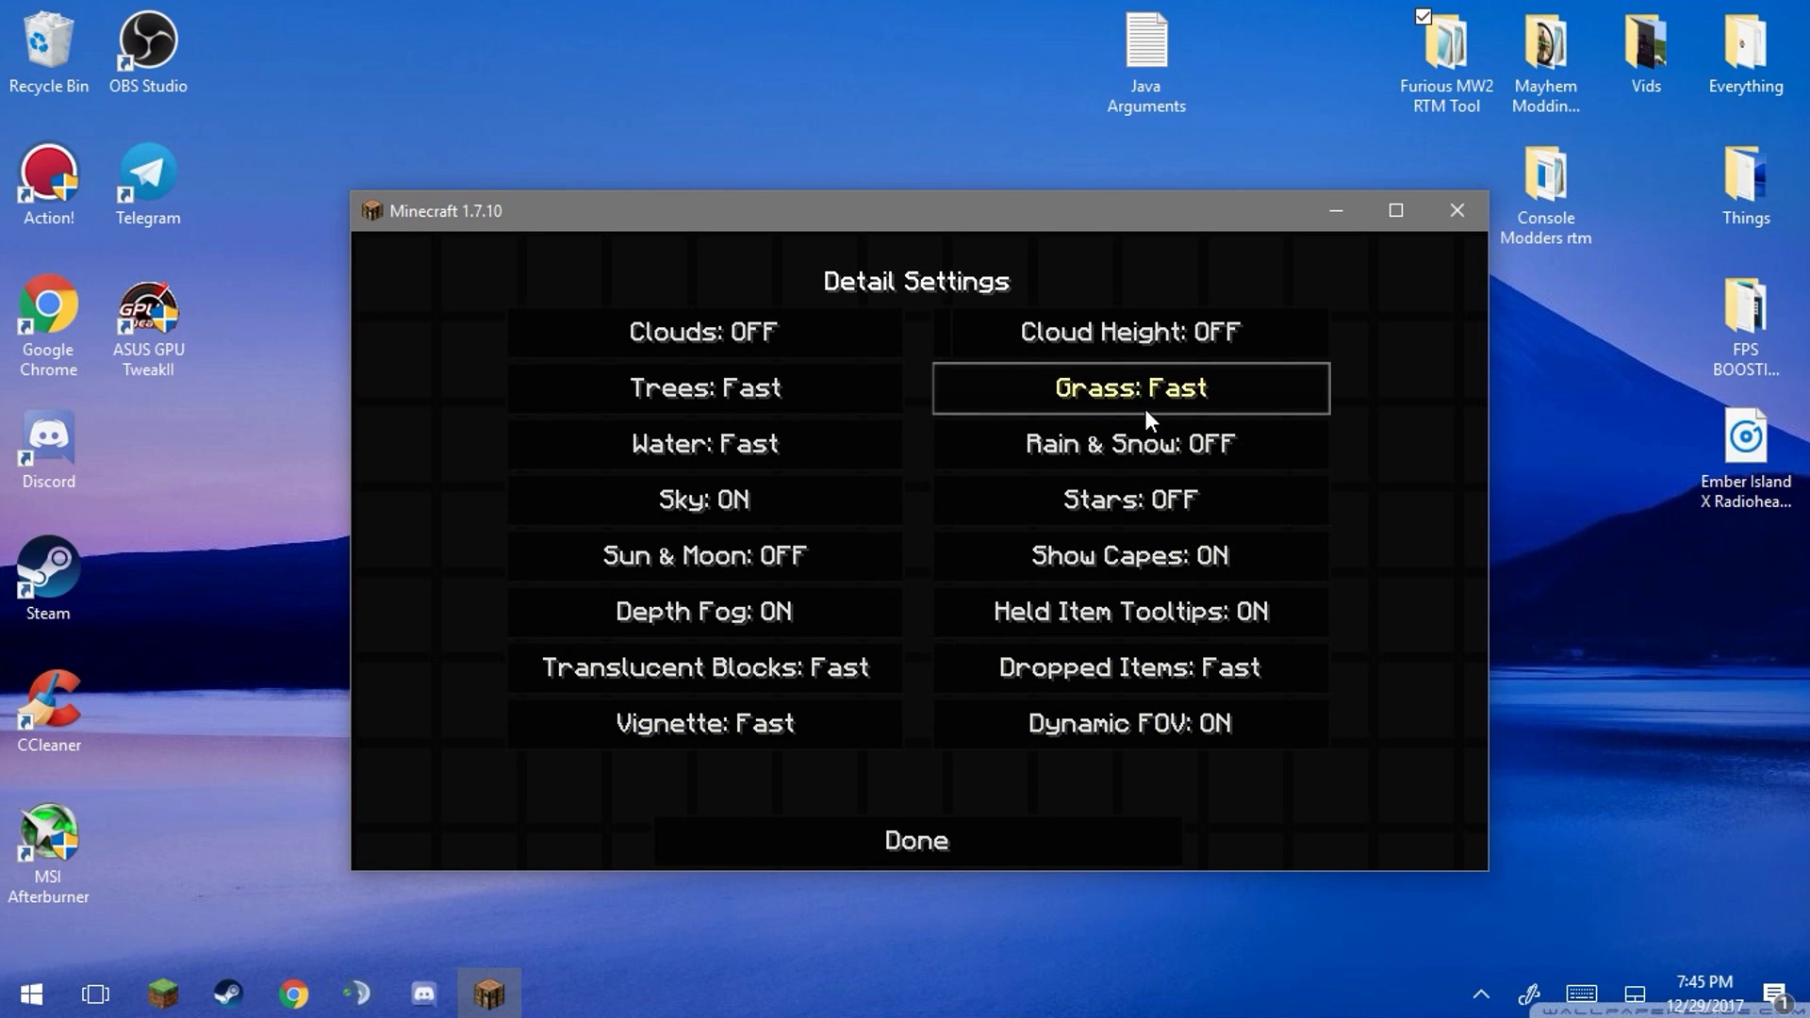
In Other settings, cycle the fullscreen mode and leave it at 1280x720.
click(989, 848)
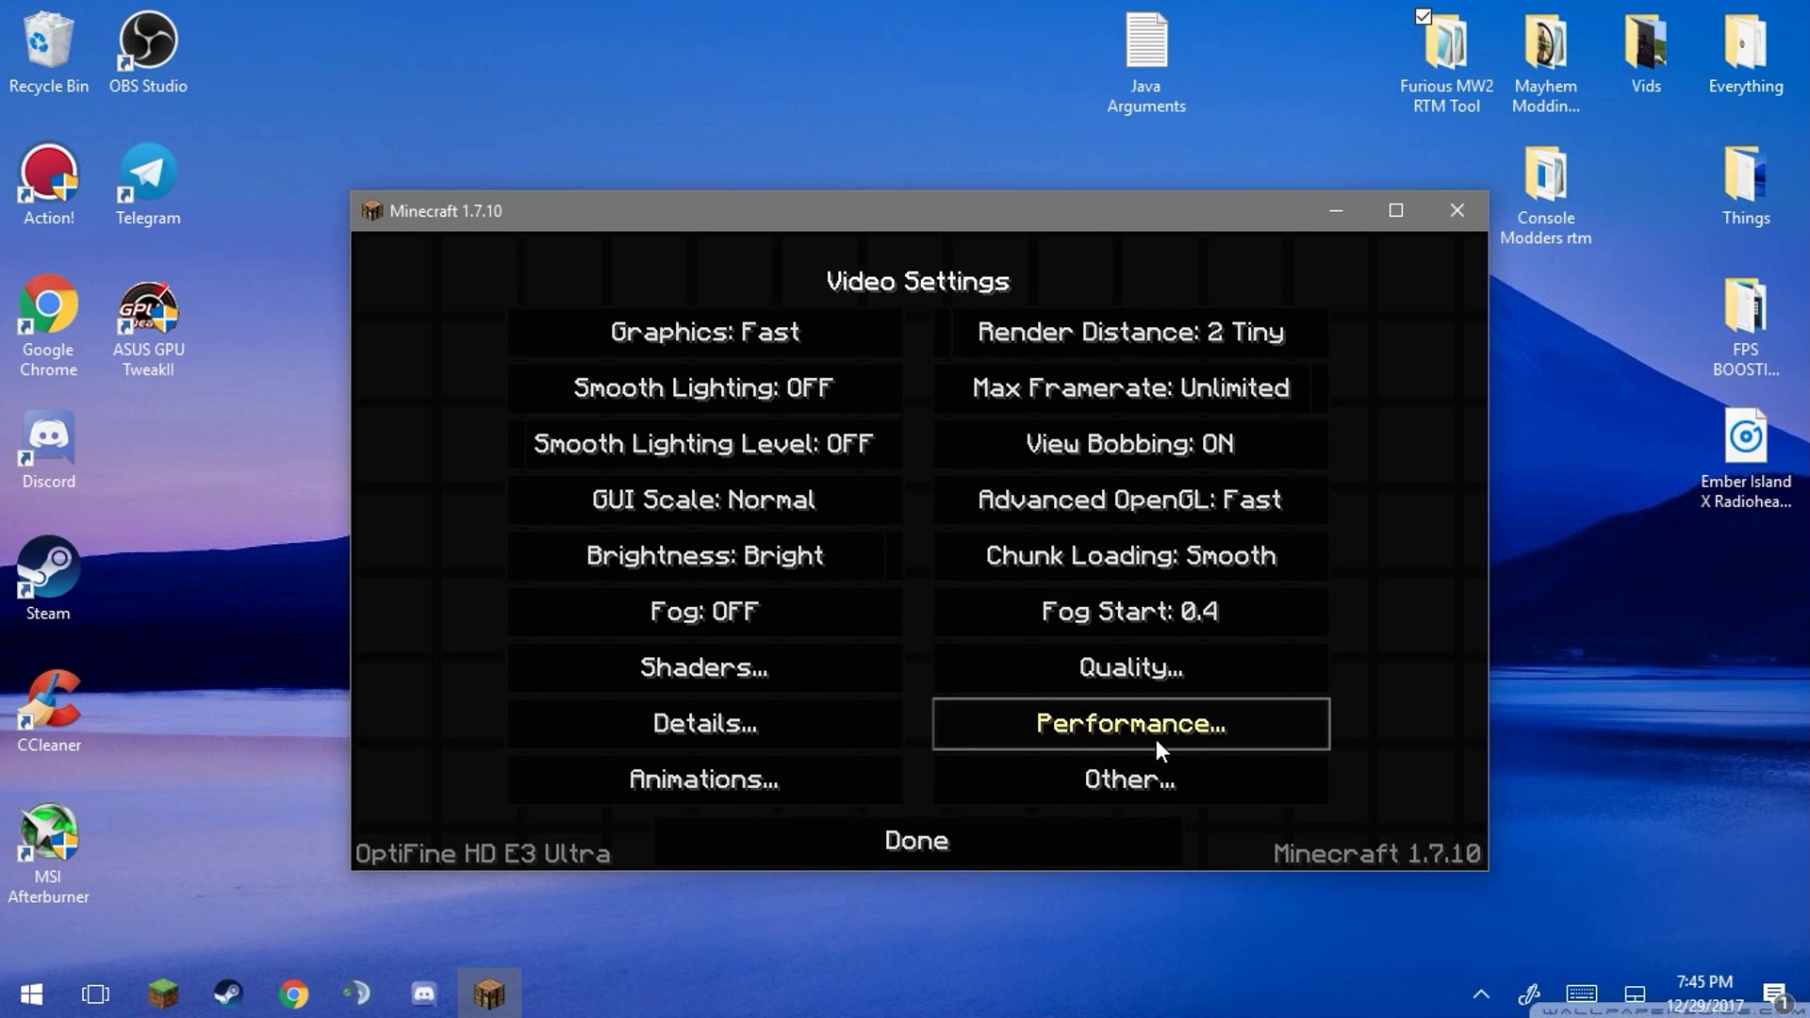
click(1127, 783)
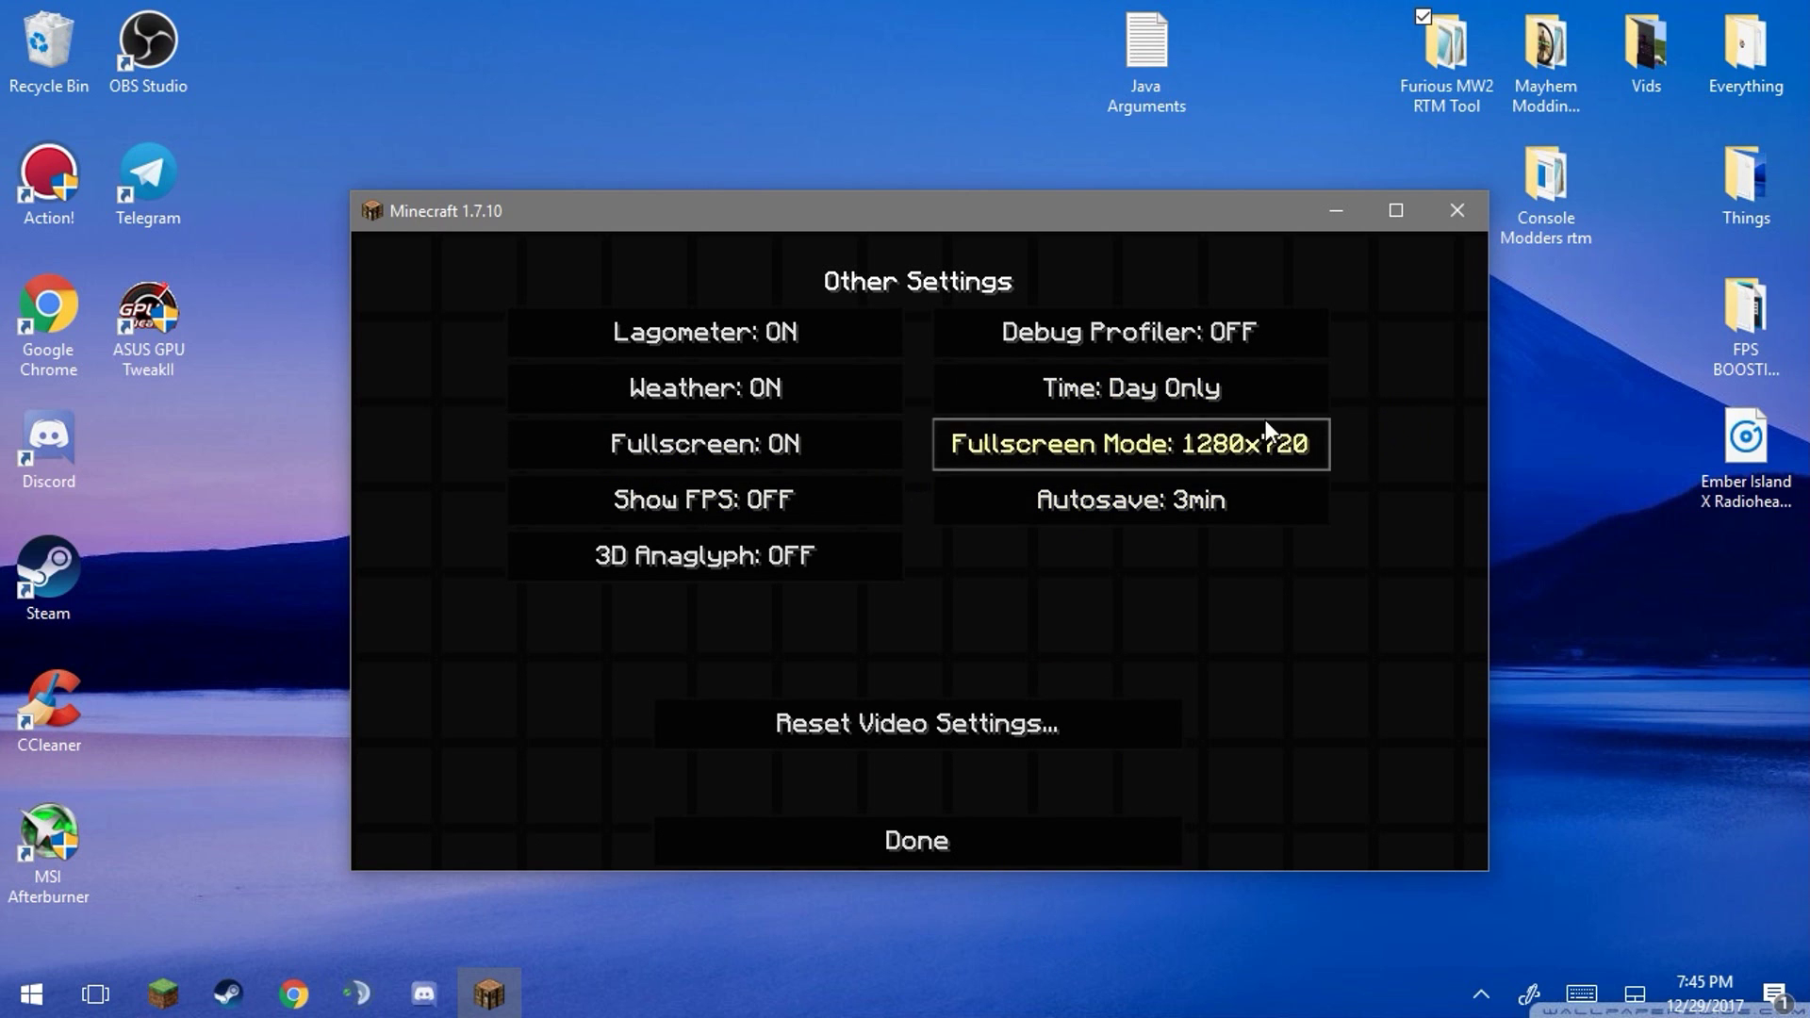
click(1025, 454)
click(1023, 451)
click(1023, 450)
click(1036, 462)
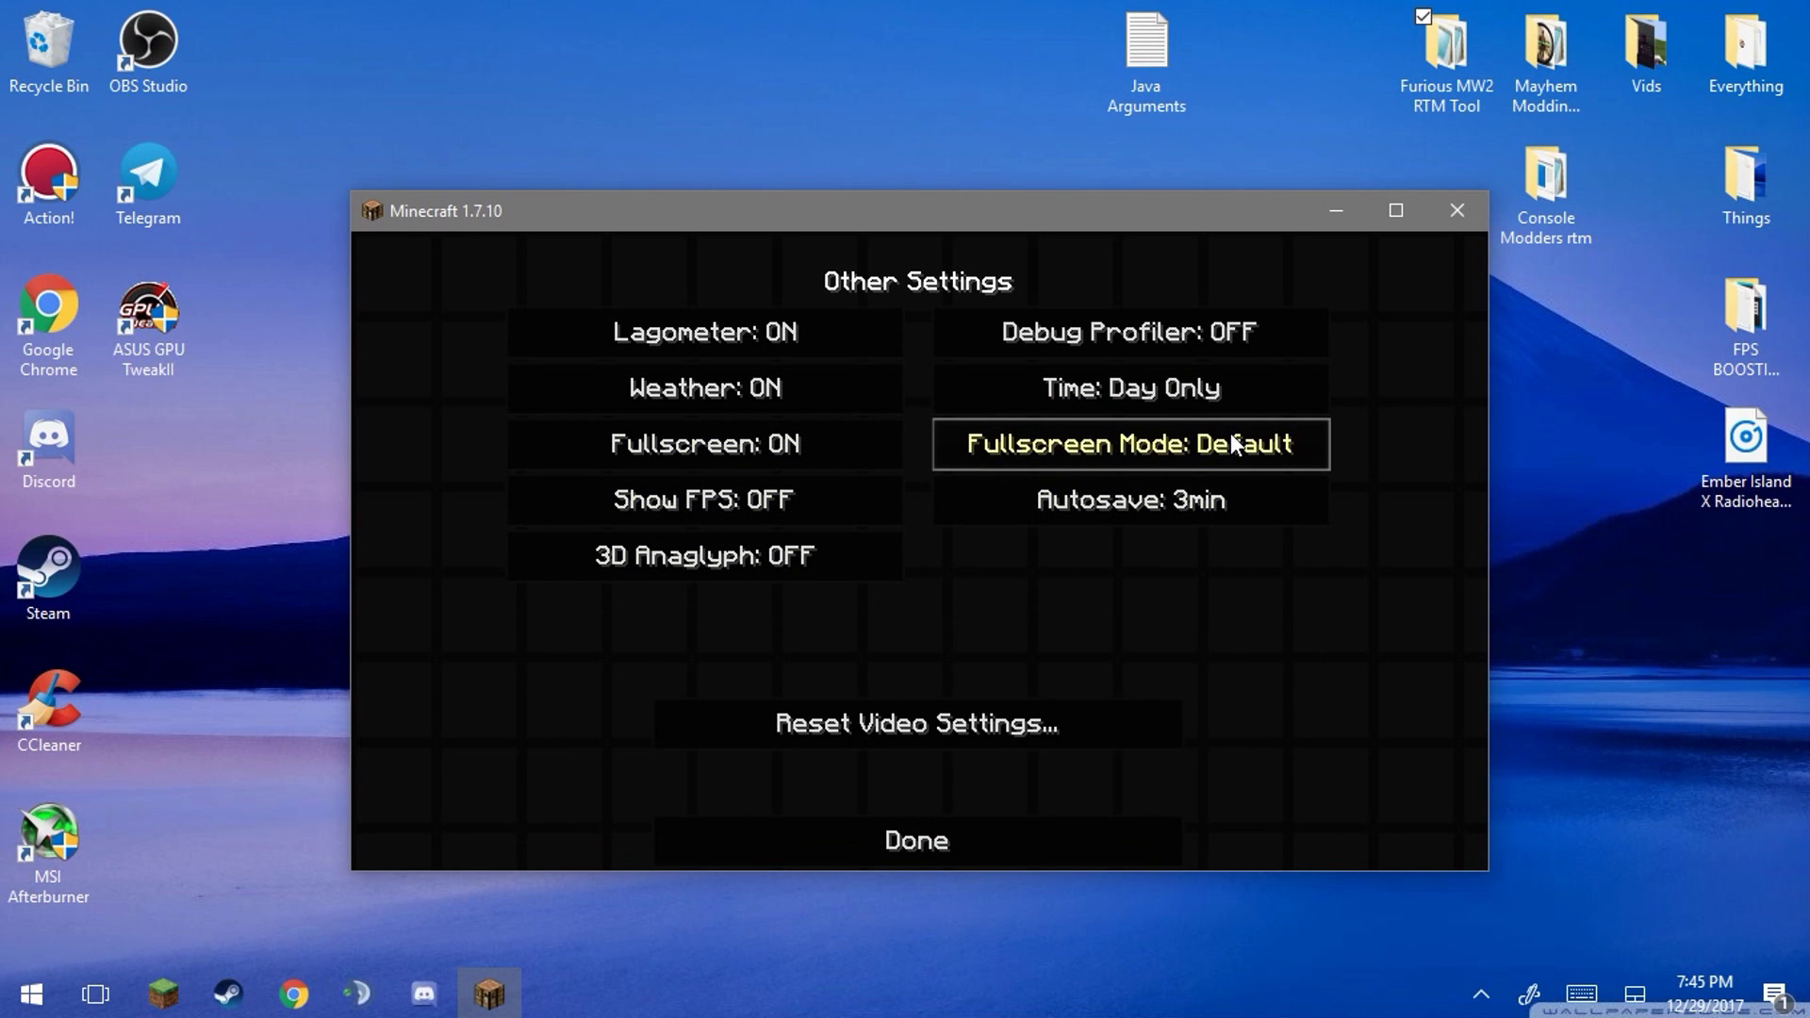
click(1233, 443)
click(1254, 460)
click(1242, 468)
click(1242, 467)
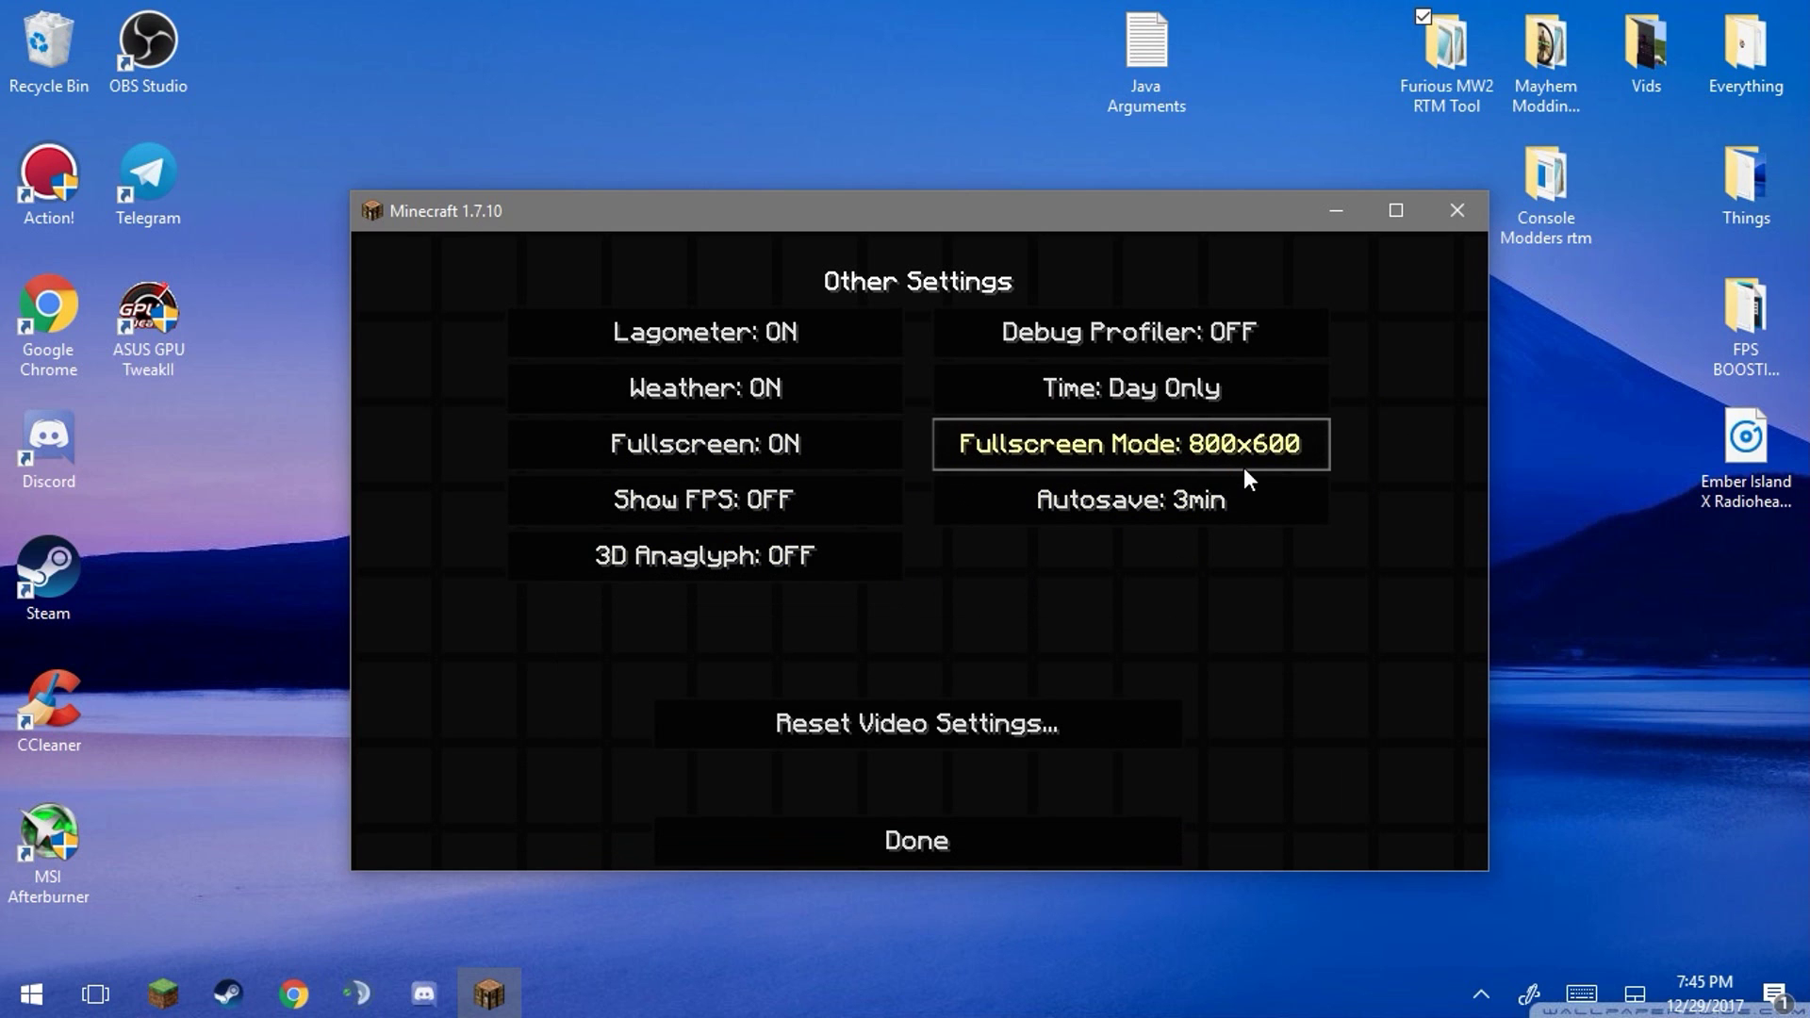
click(1244, 468)
click(1245, 468)
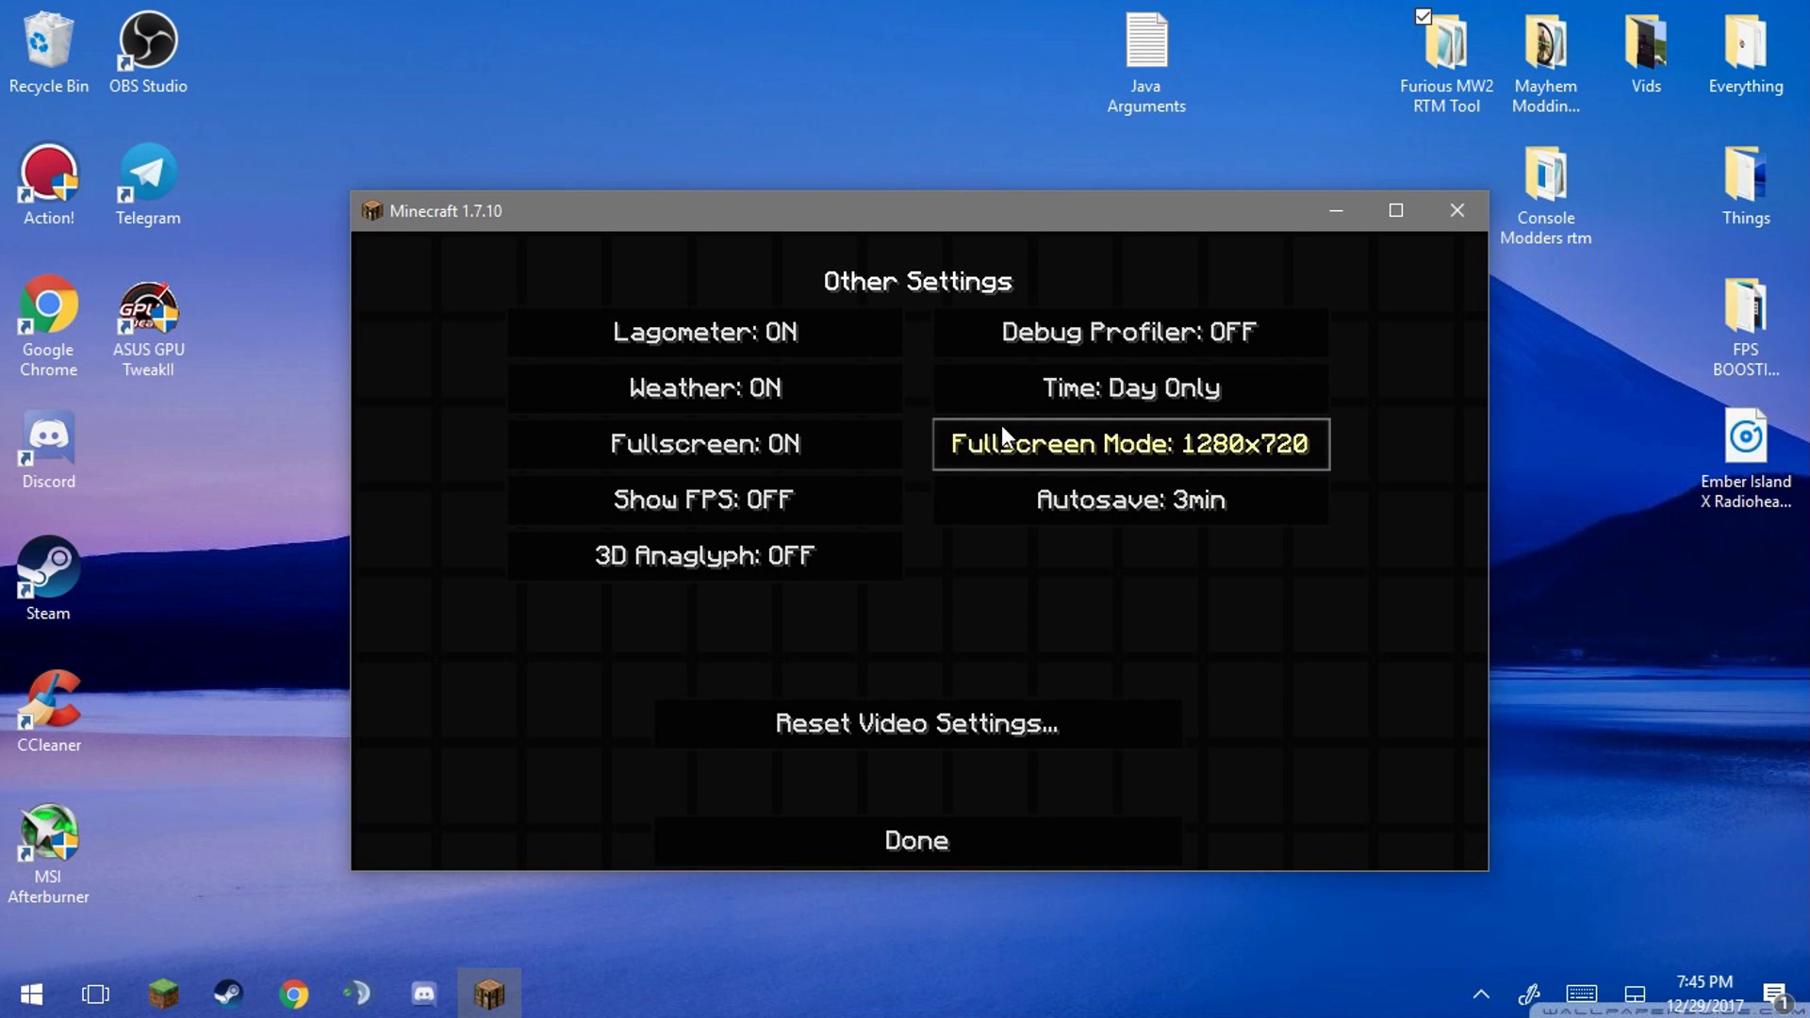
Review the Quality settings, then close the Video Settings.
click(890, 822)
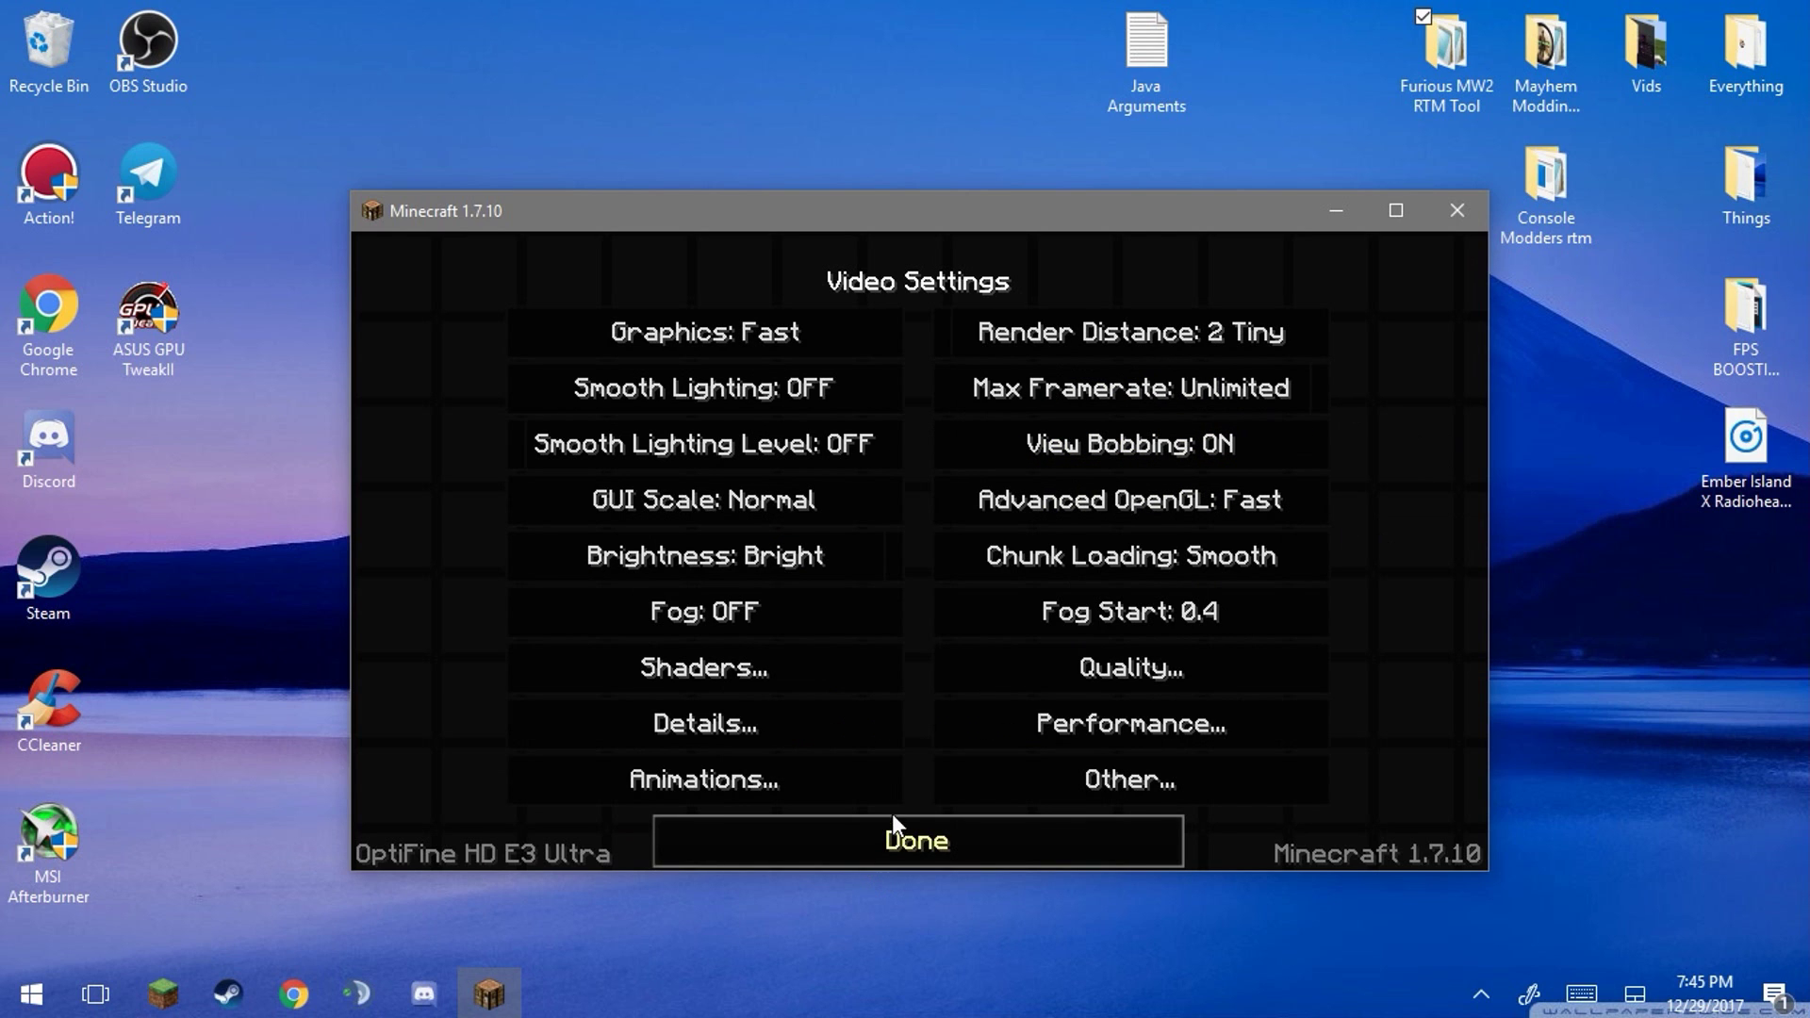
click(1126, 671)
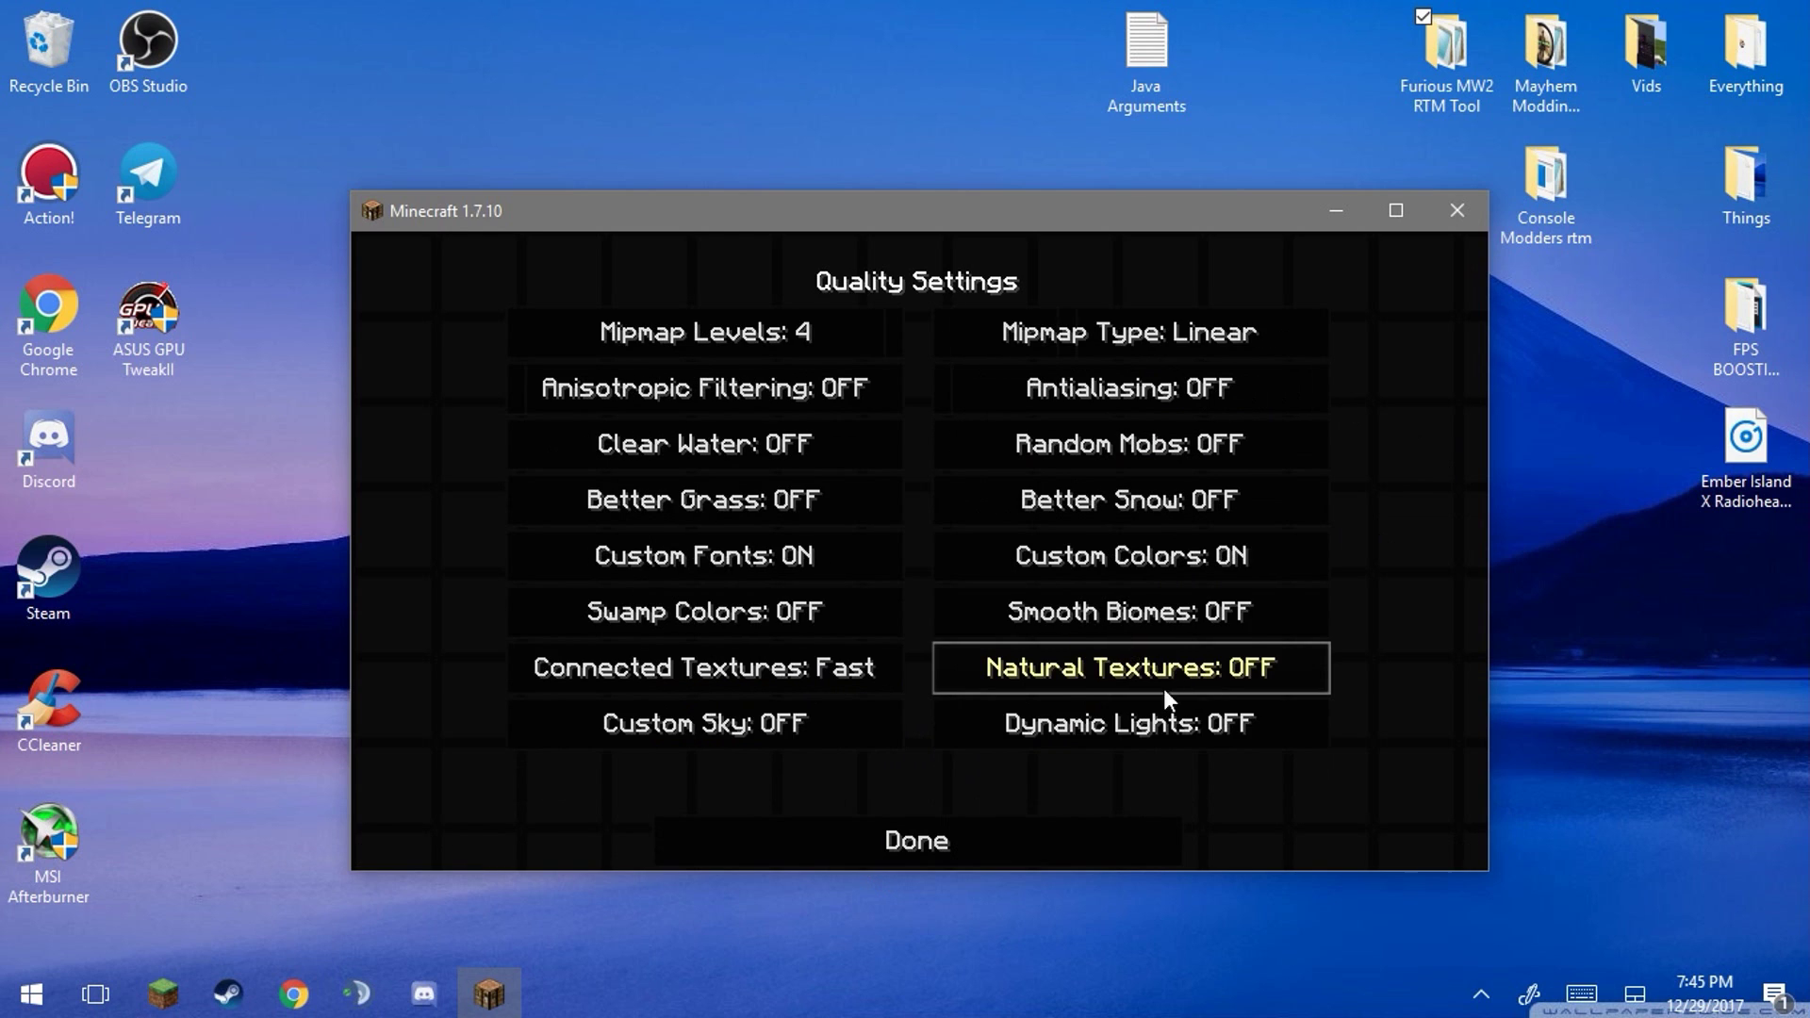
click(865, 829)
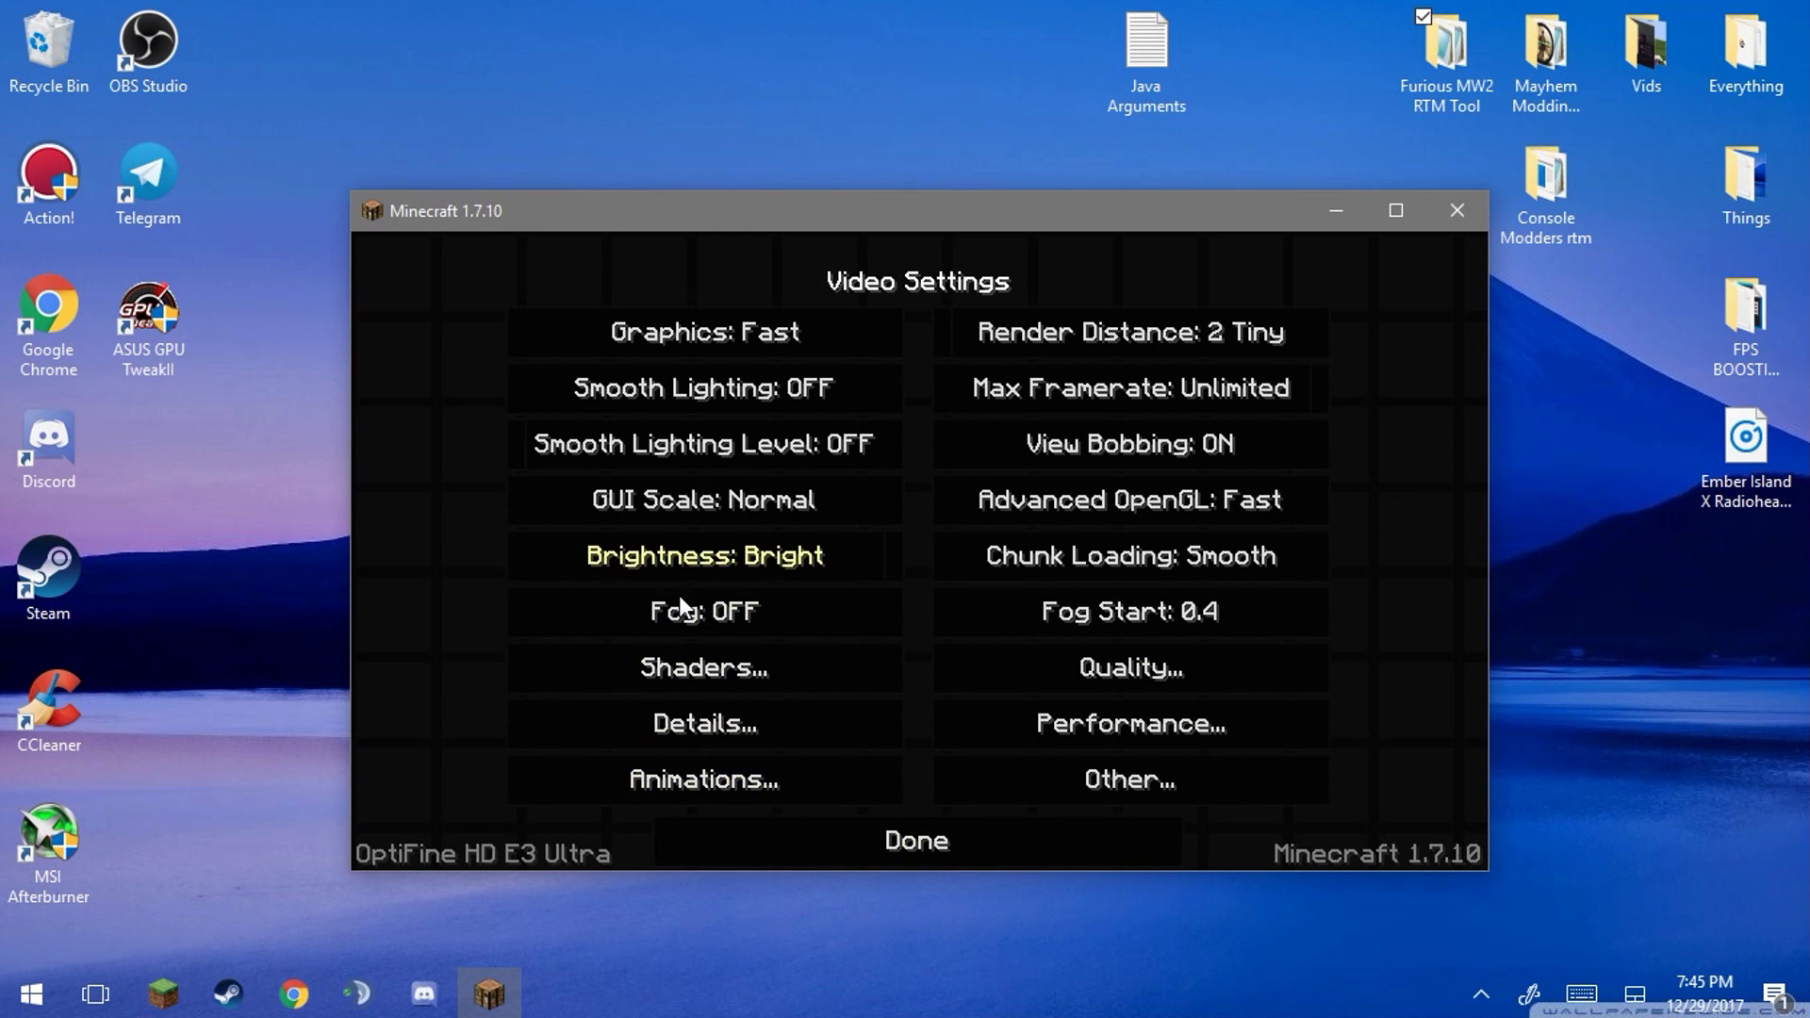
click(920, 833)
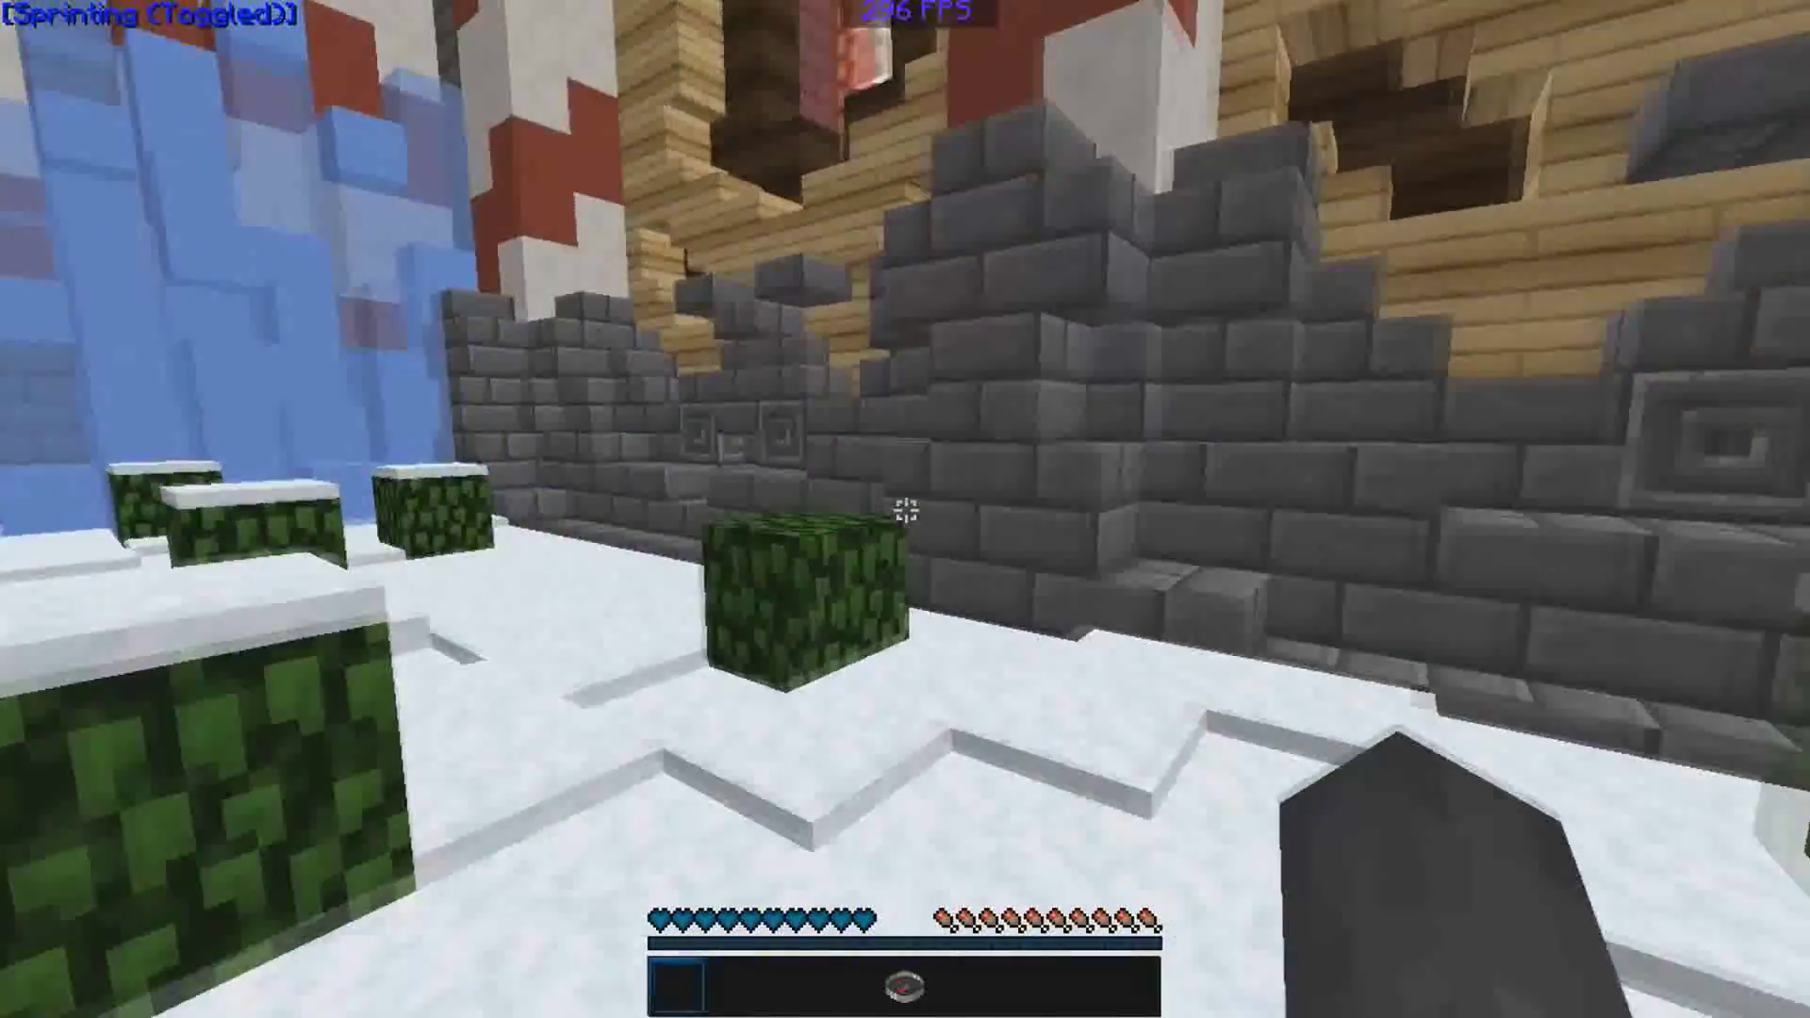
Run the cbhud command and open the potion HUD's colour layout editor.
key(slash)
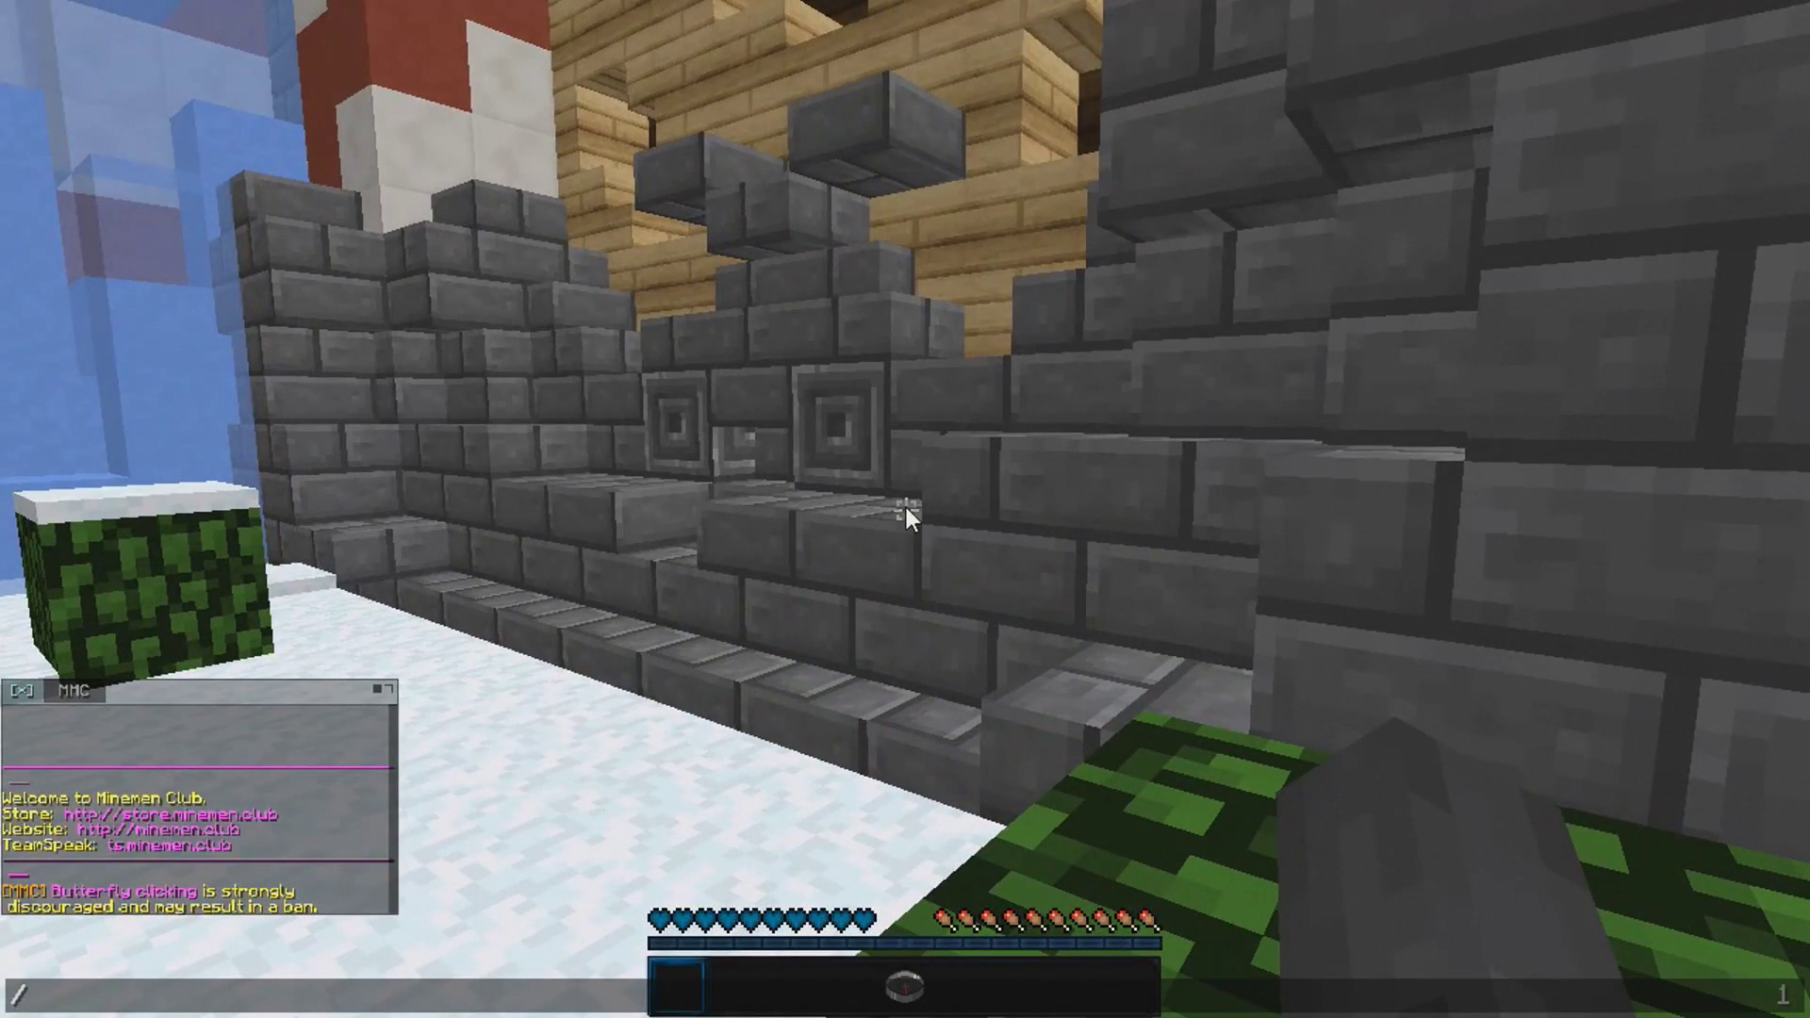
text(hud)
key(Return)
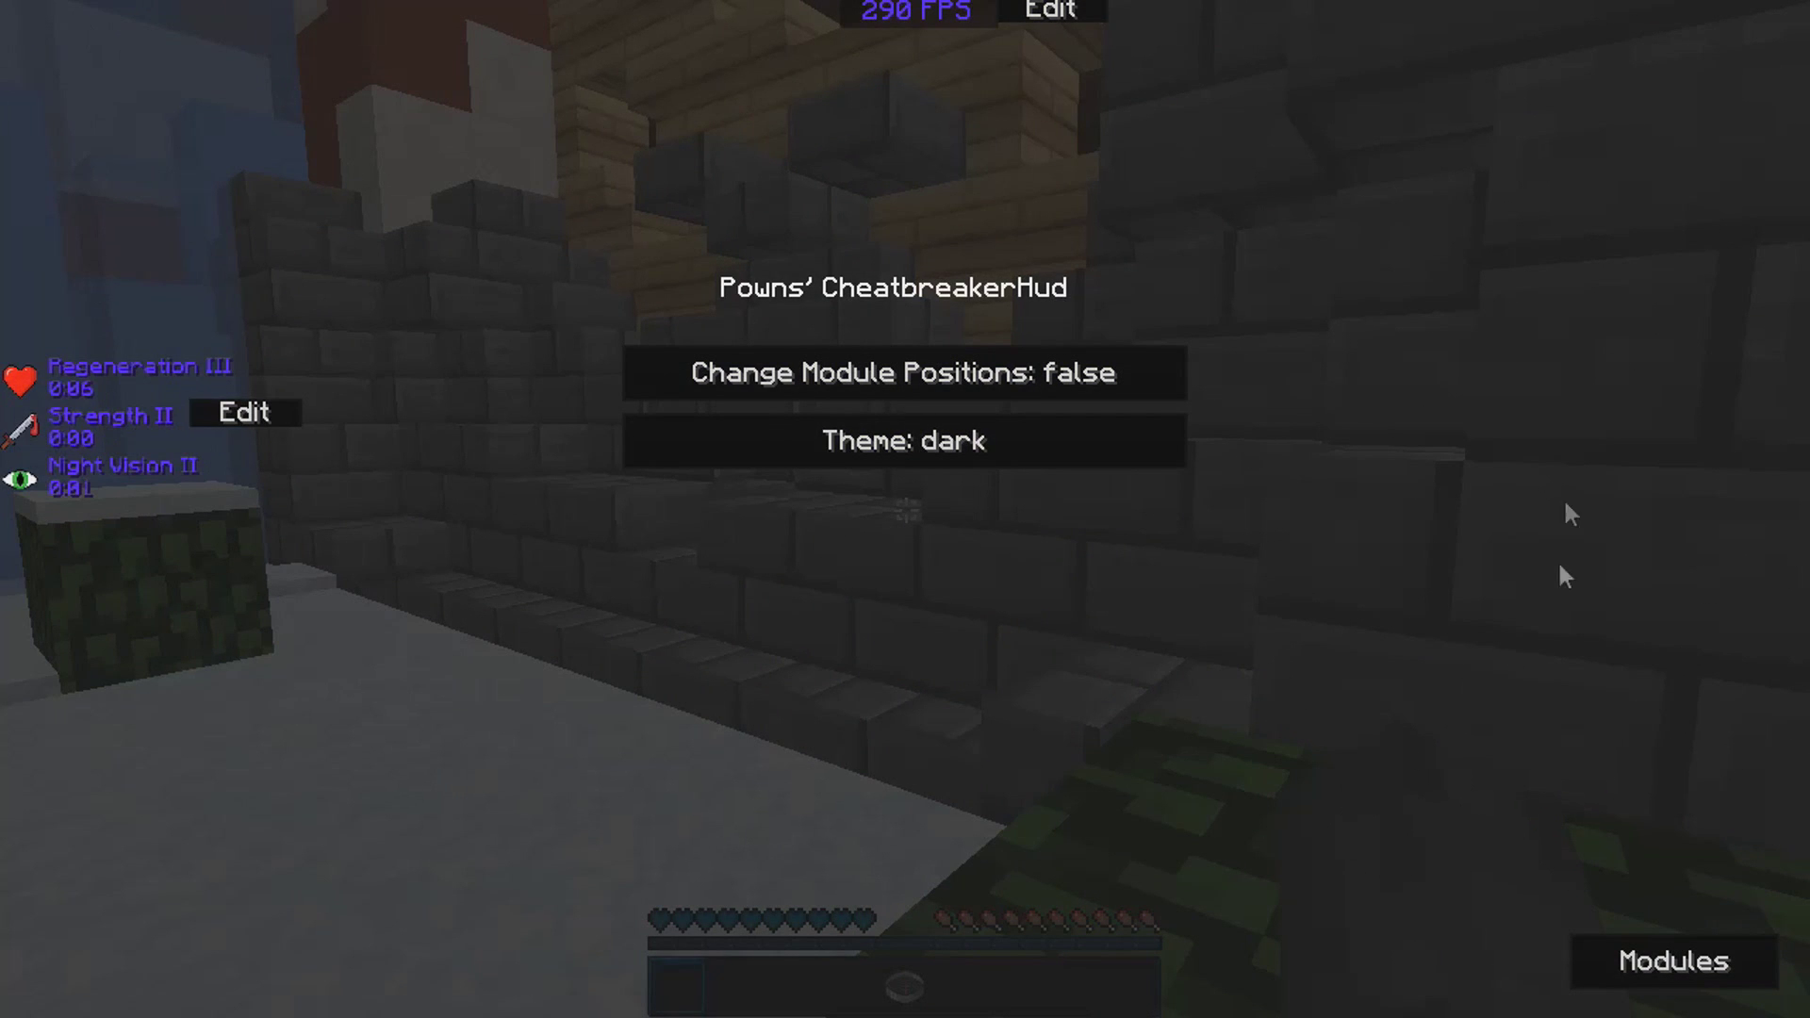
click(244, 412)
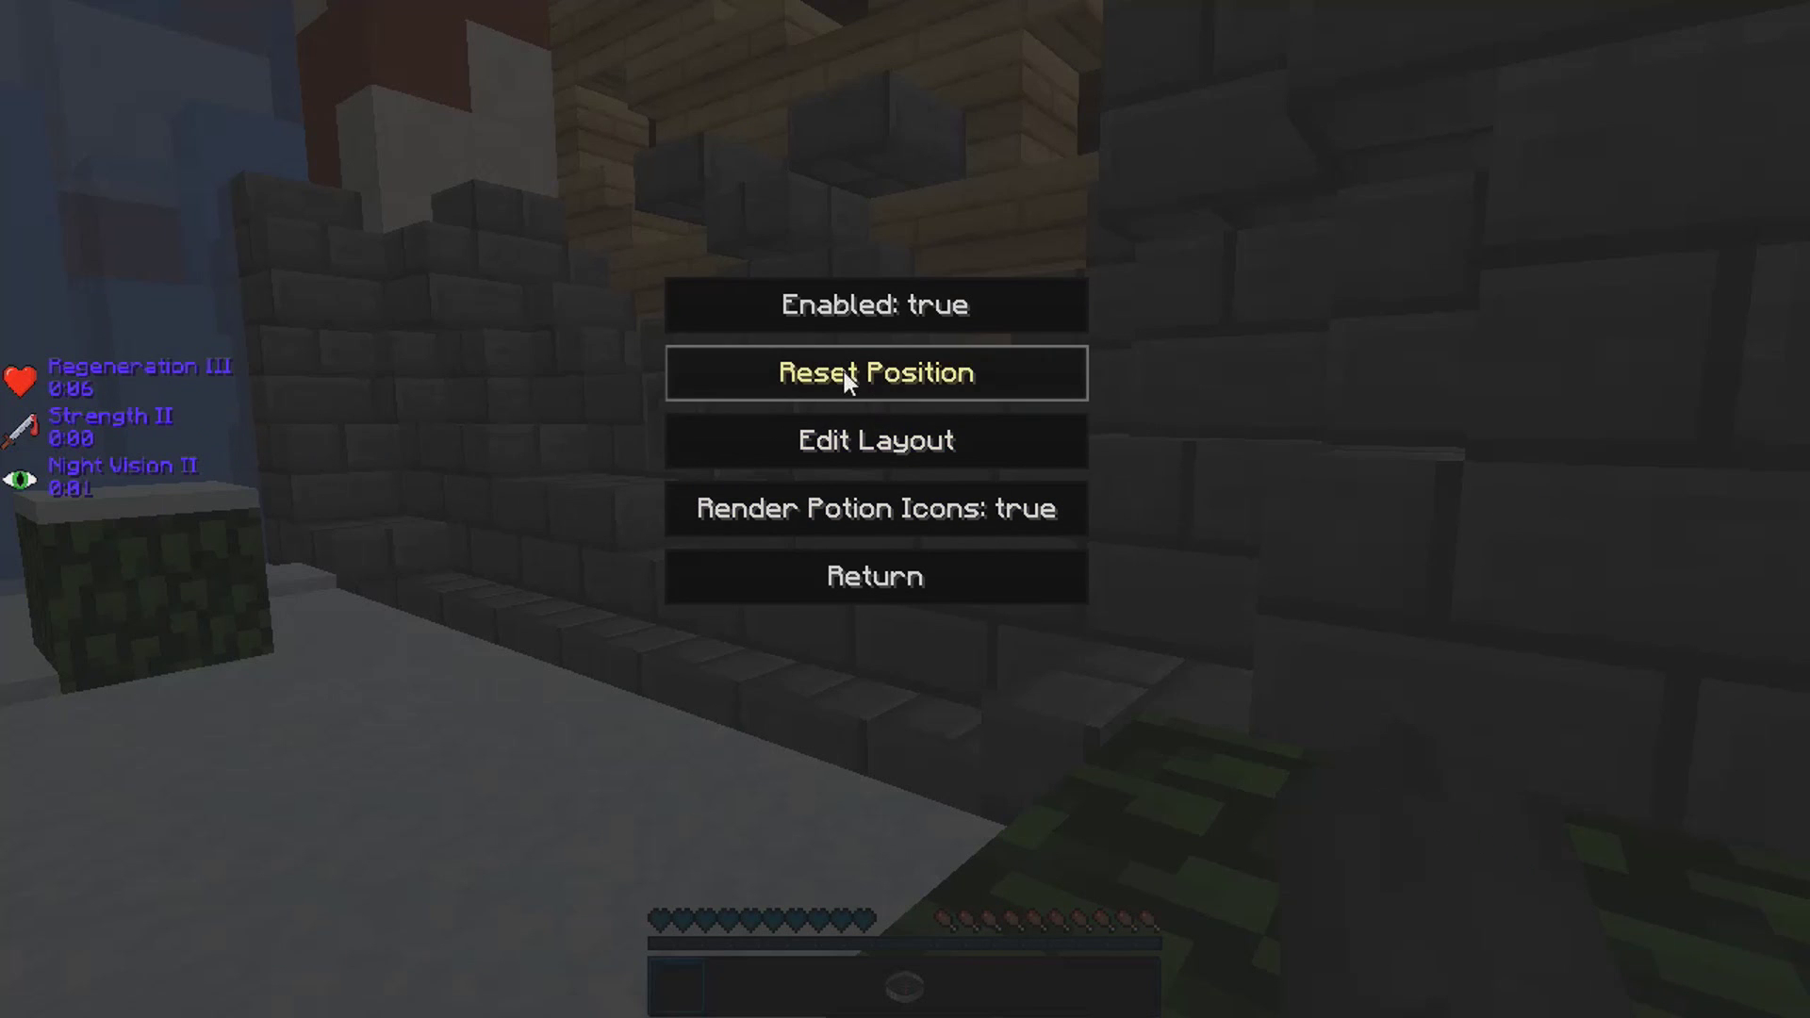
click(1027, 450)
Set duration text red to 253 and potion names to green 149, blue 16.
drag(768, 397, 841, 377)
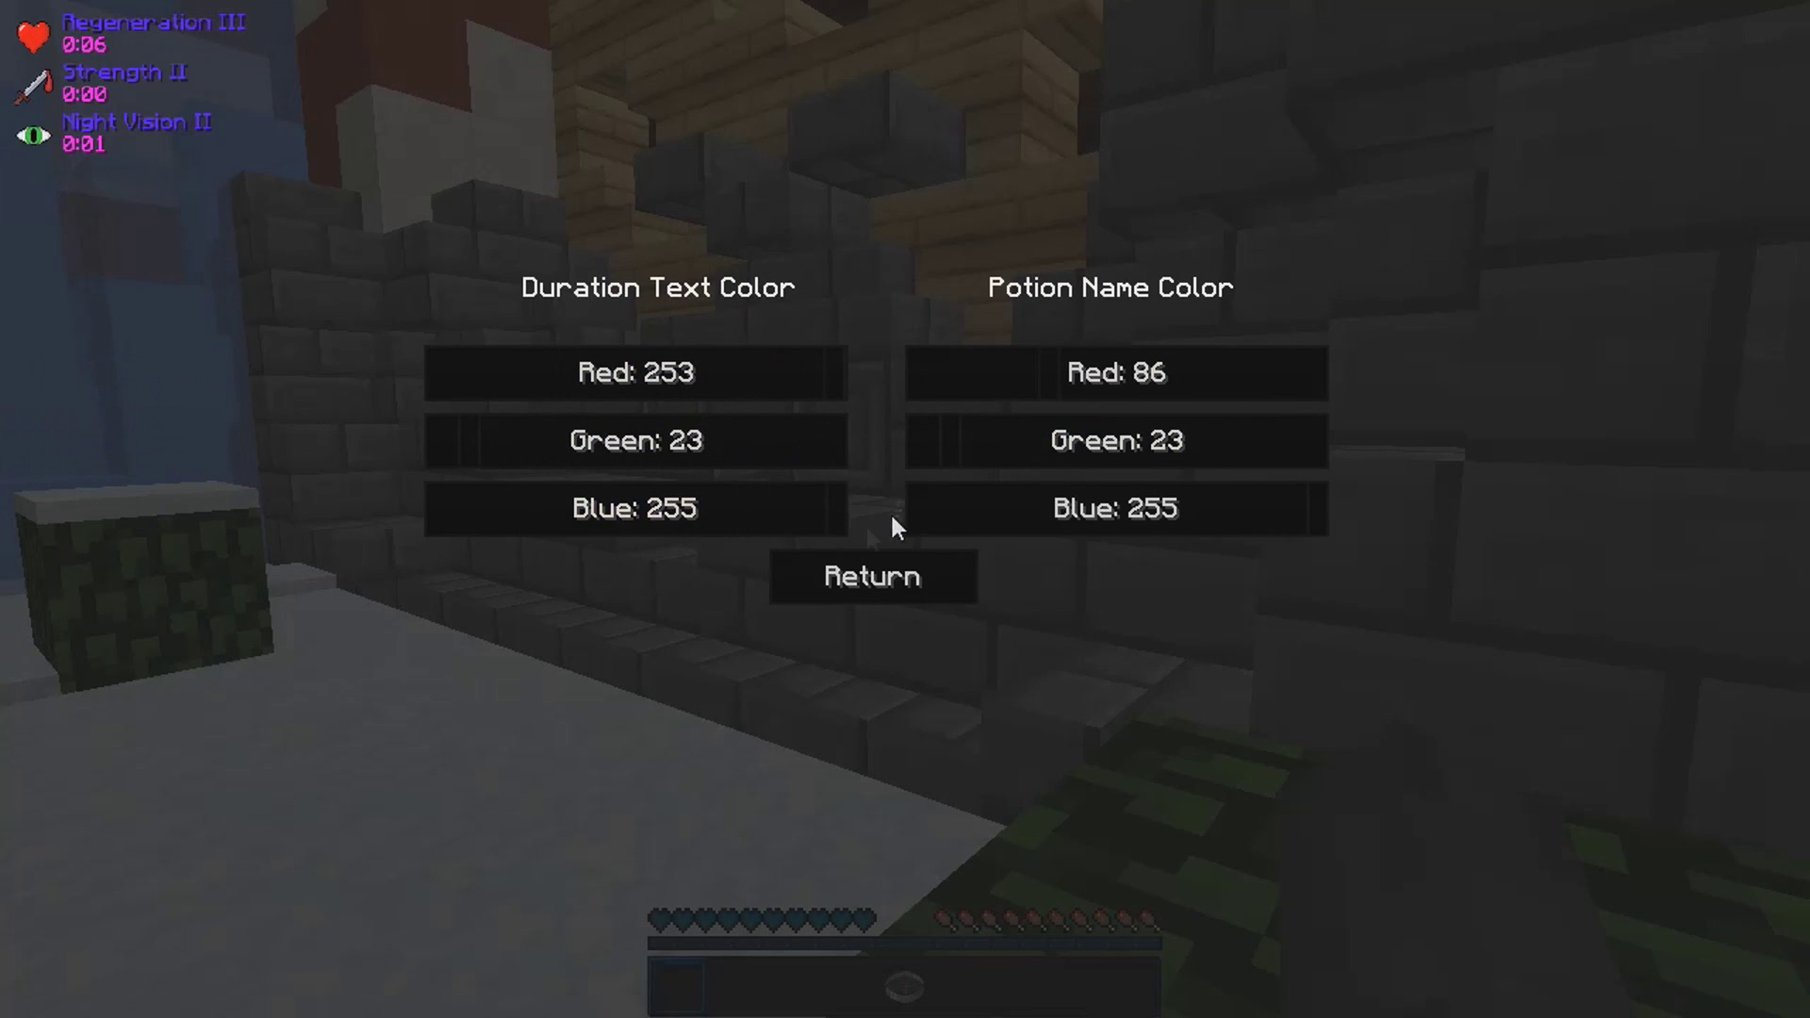
click(1016, 460)
drag(1019, 469, 1153, 452)
click(935, 509)
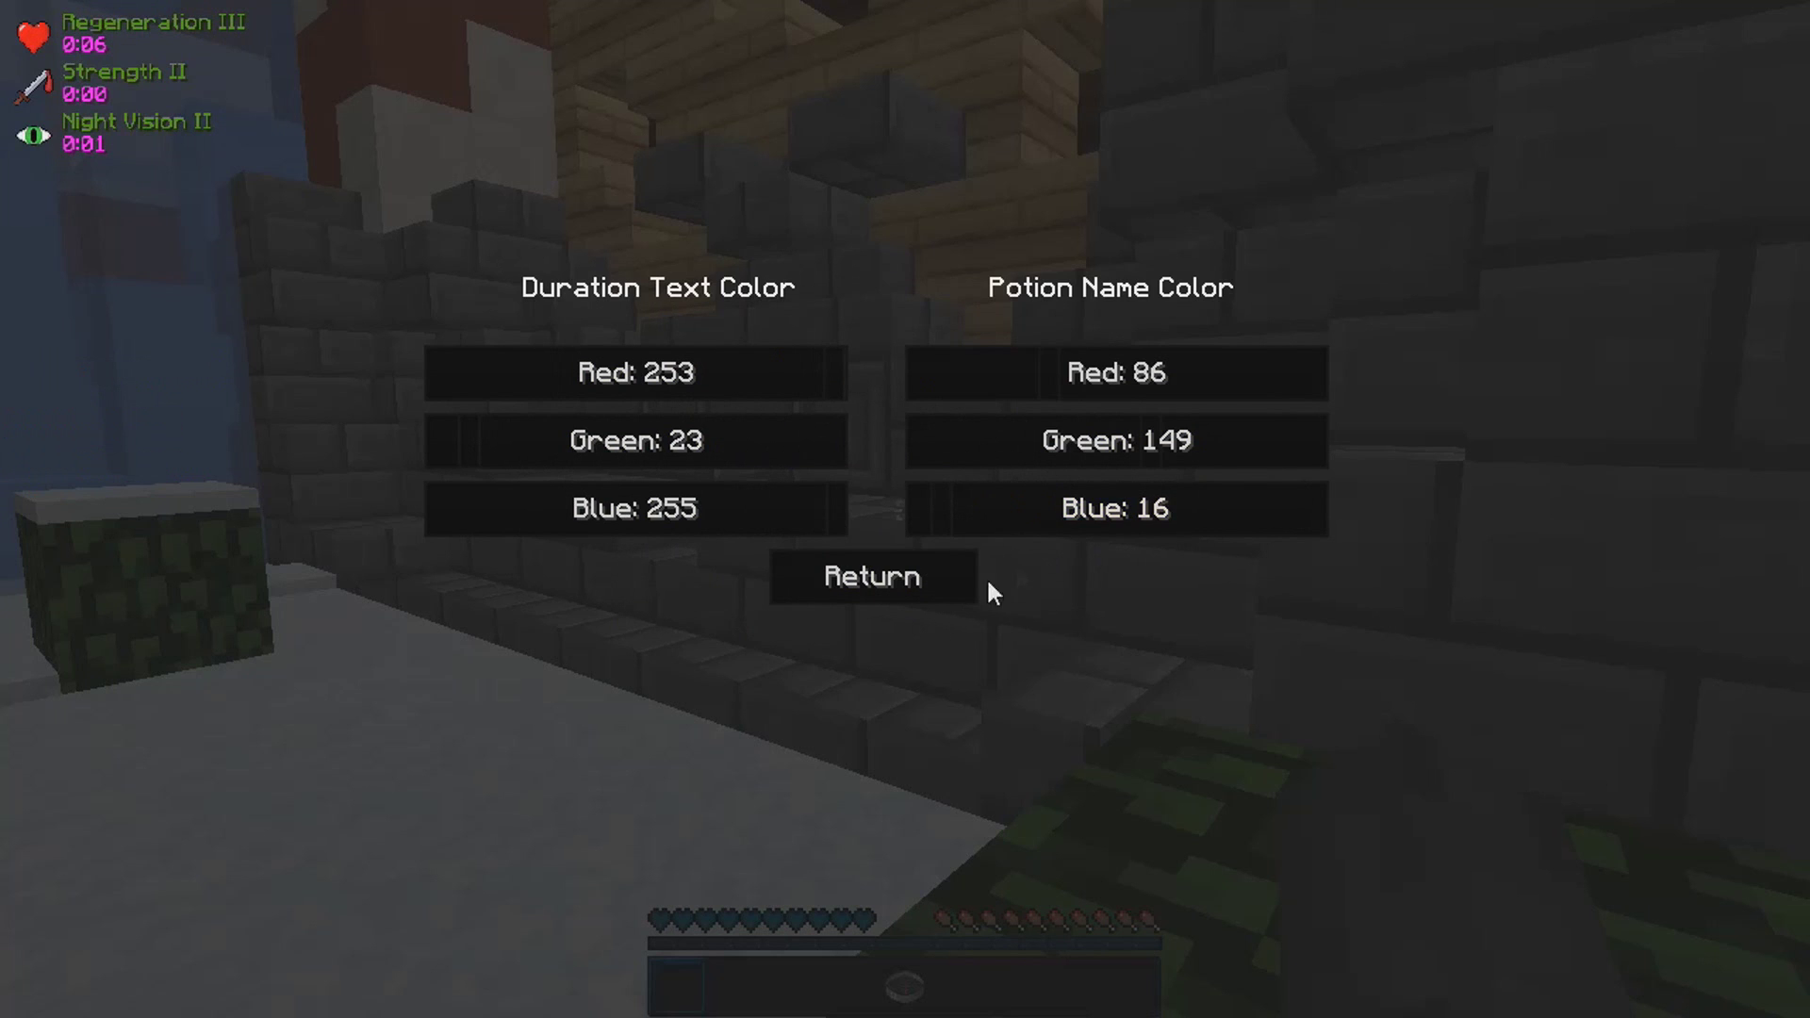
Return to the main CheatbreakerHud menu, open the module list, and sync the HUD colours.
click(822, 564)
click(873, 571)
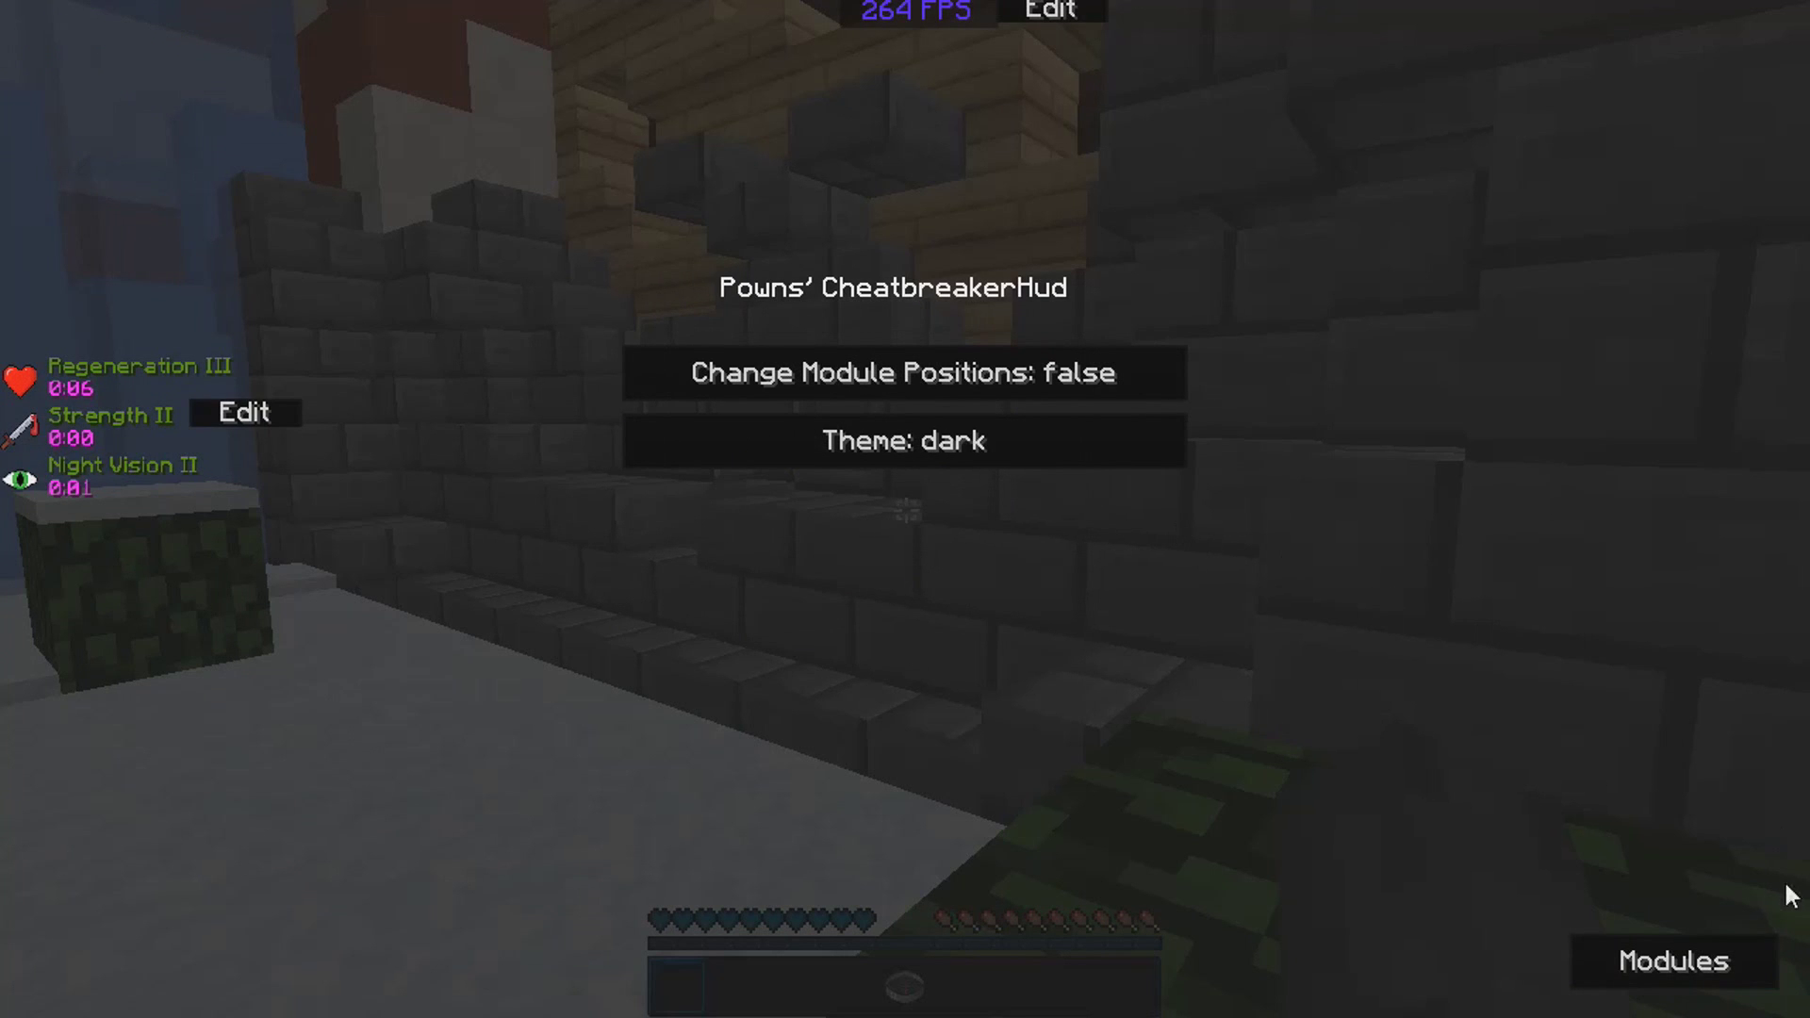
click(1744, 957)
click(1280, 445)
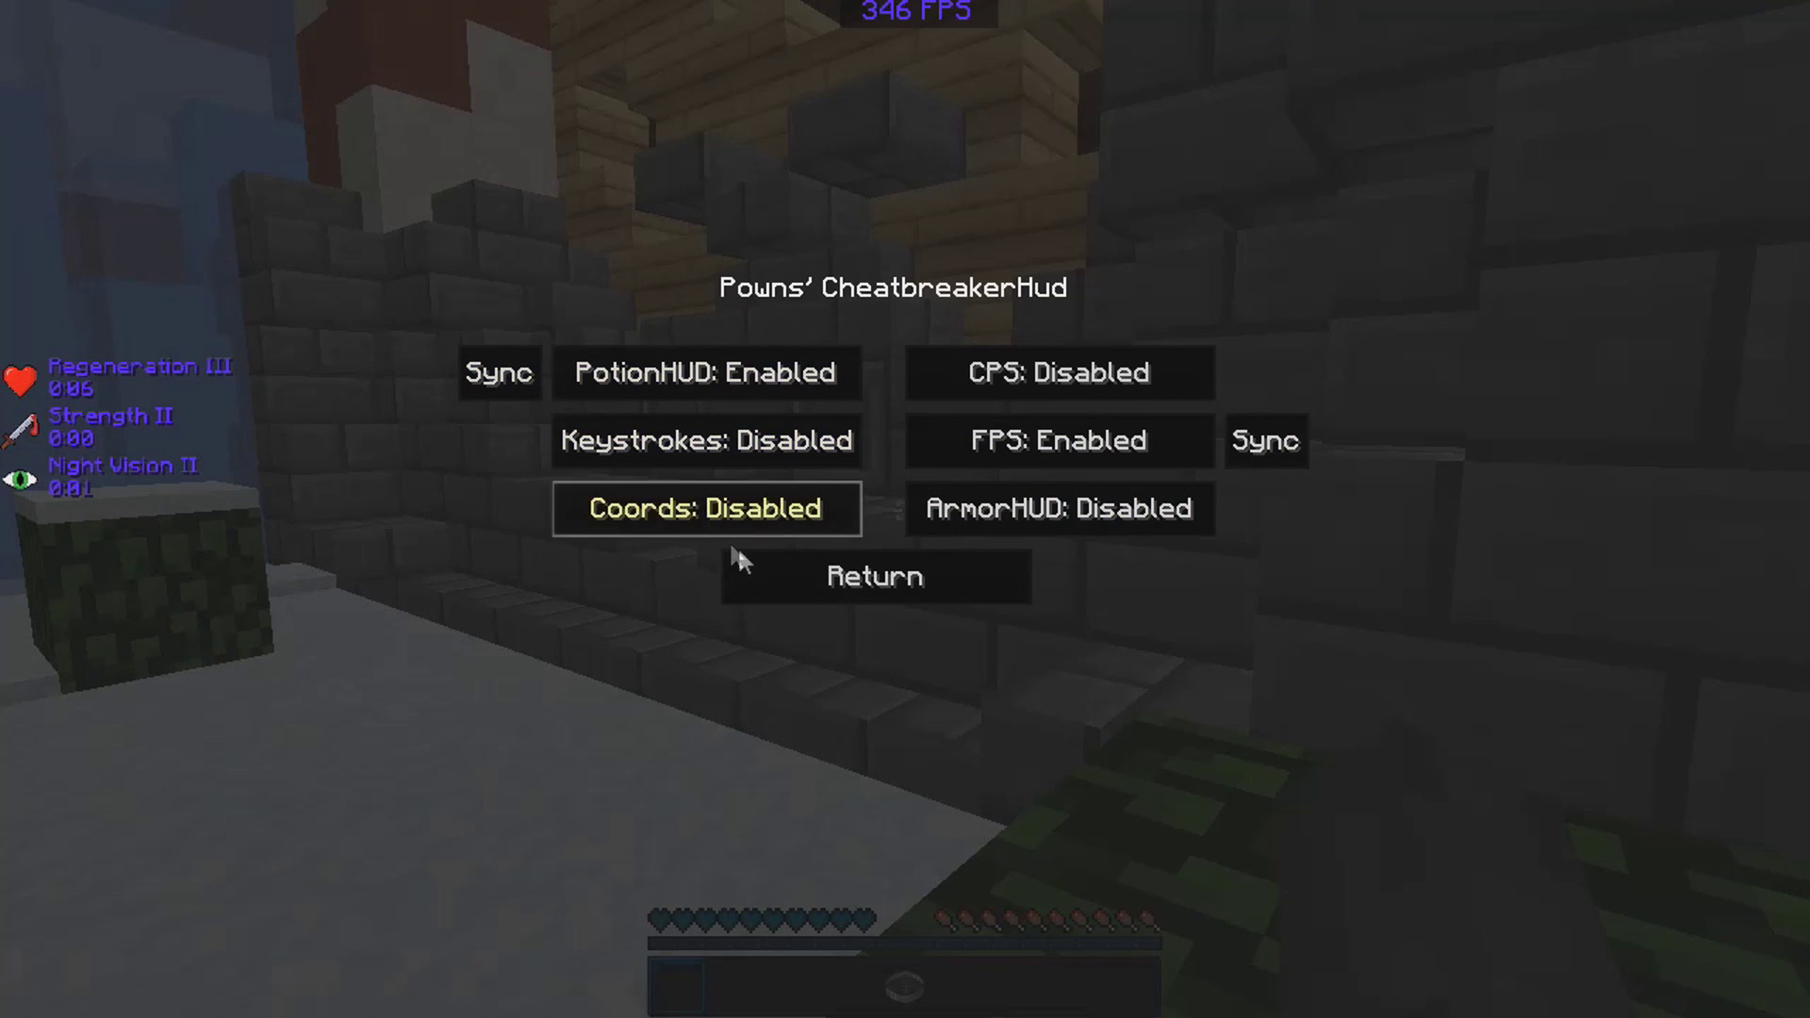
Make potion durations green (blue 0) and potion names cyan (green 255).
click(829, 570)
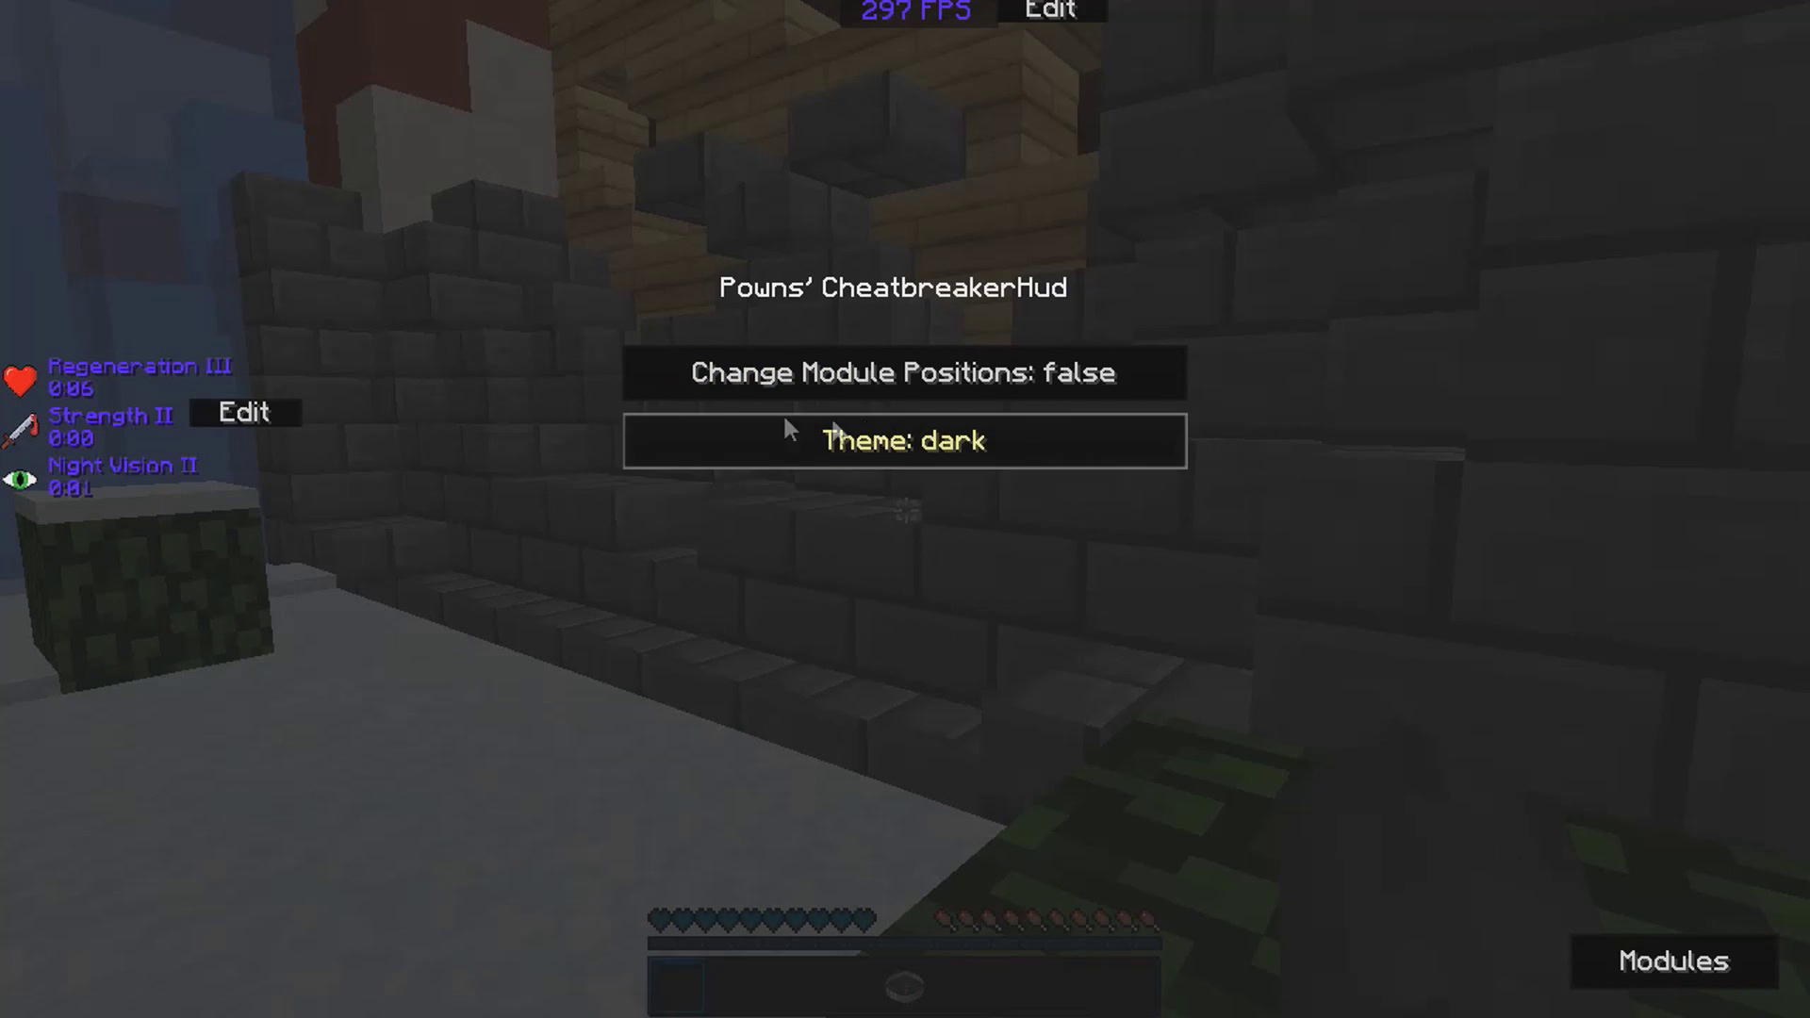
click(243, 412)
click(799, 432)
drag(801, 429, 742, 440)
drag(660, 509, 354, 499)
drag(1188, 440, 1334, 440)
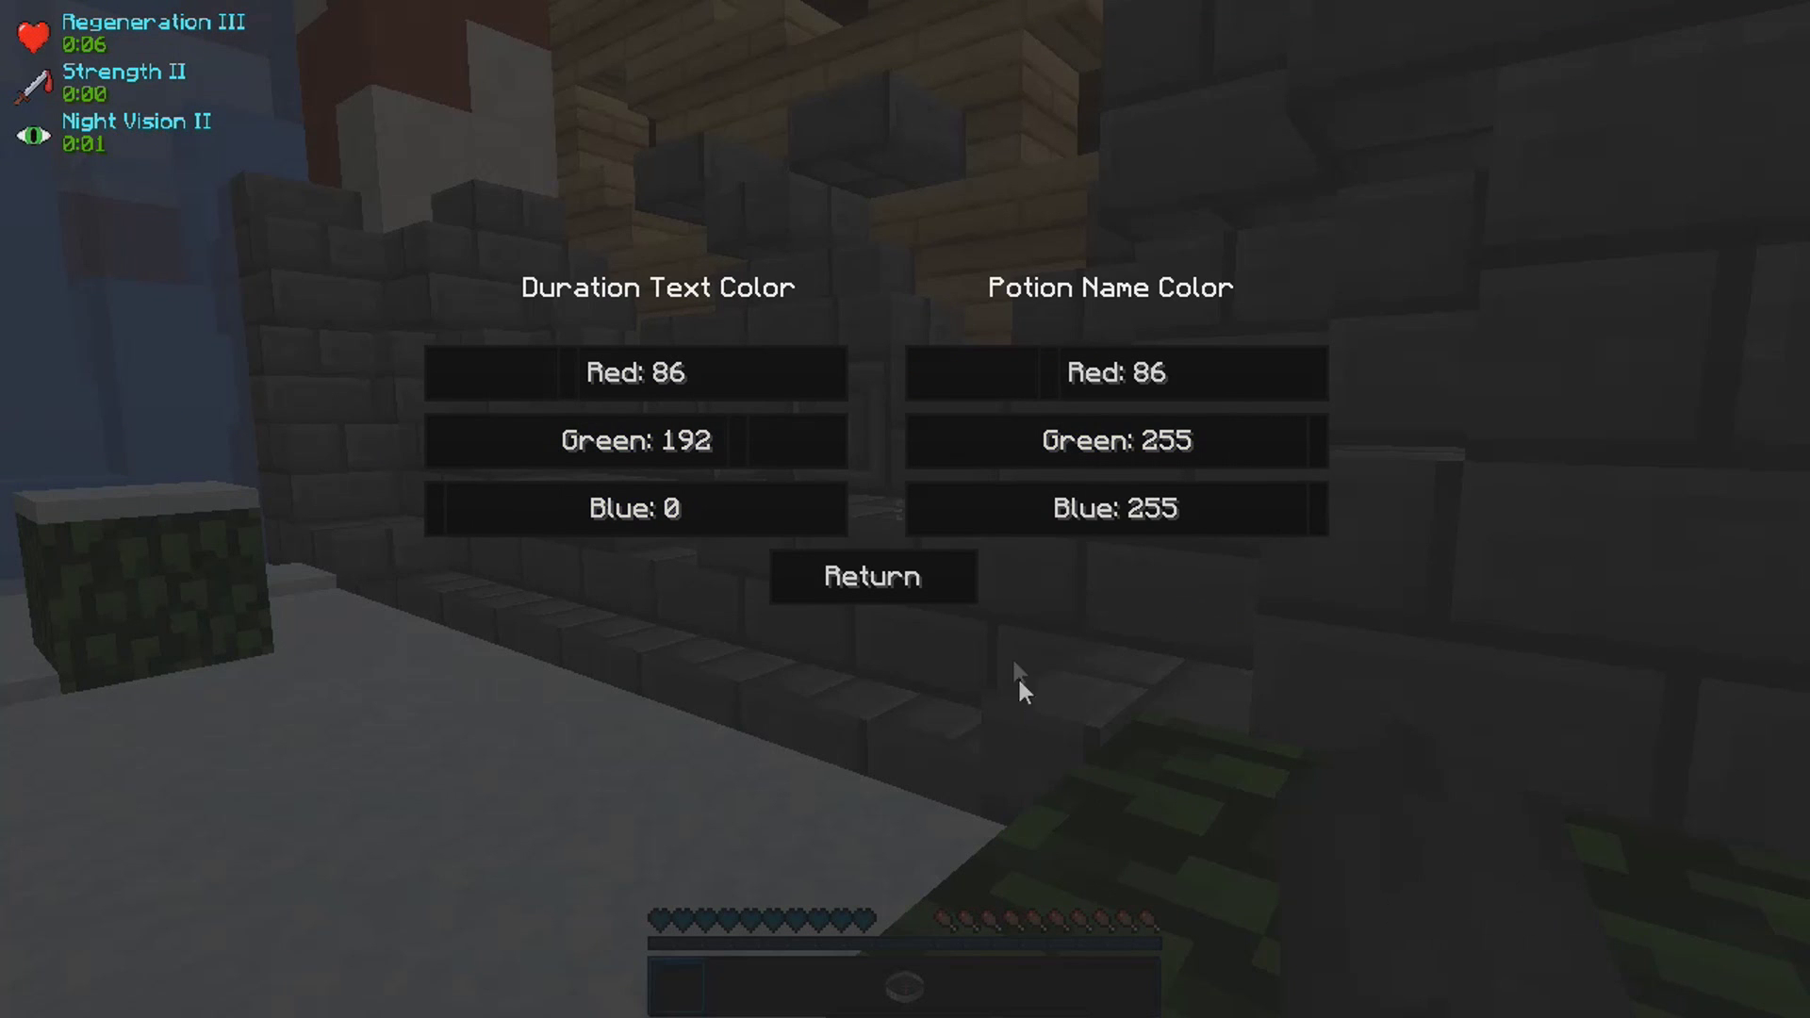
key(Escape)
click(891, 433)
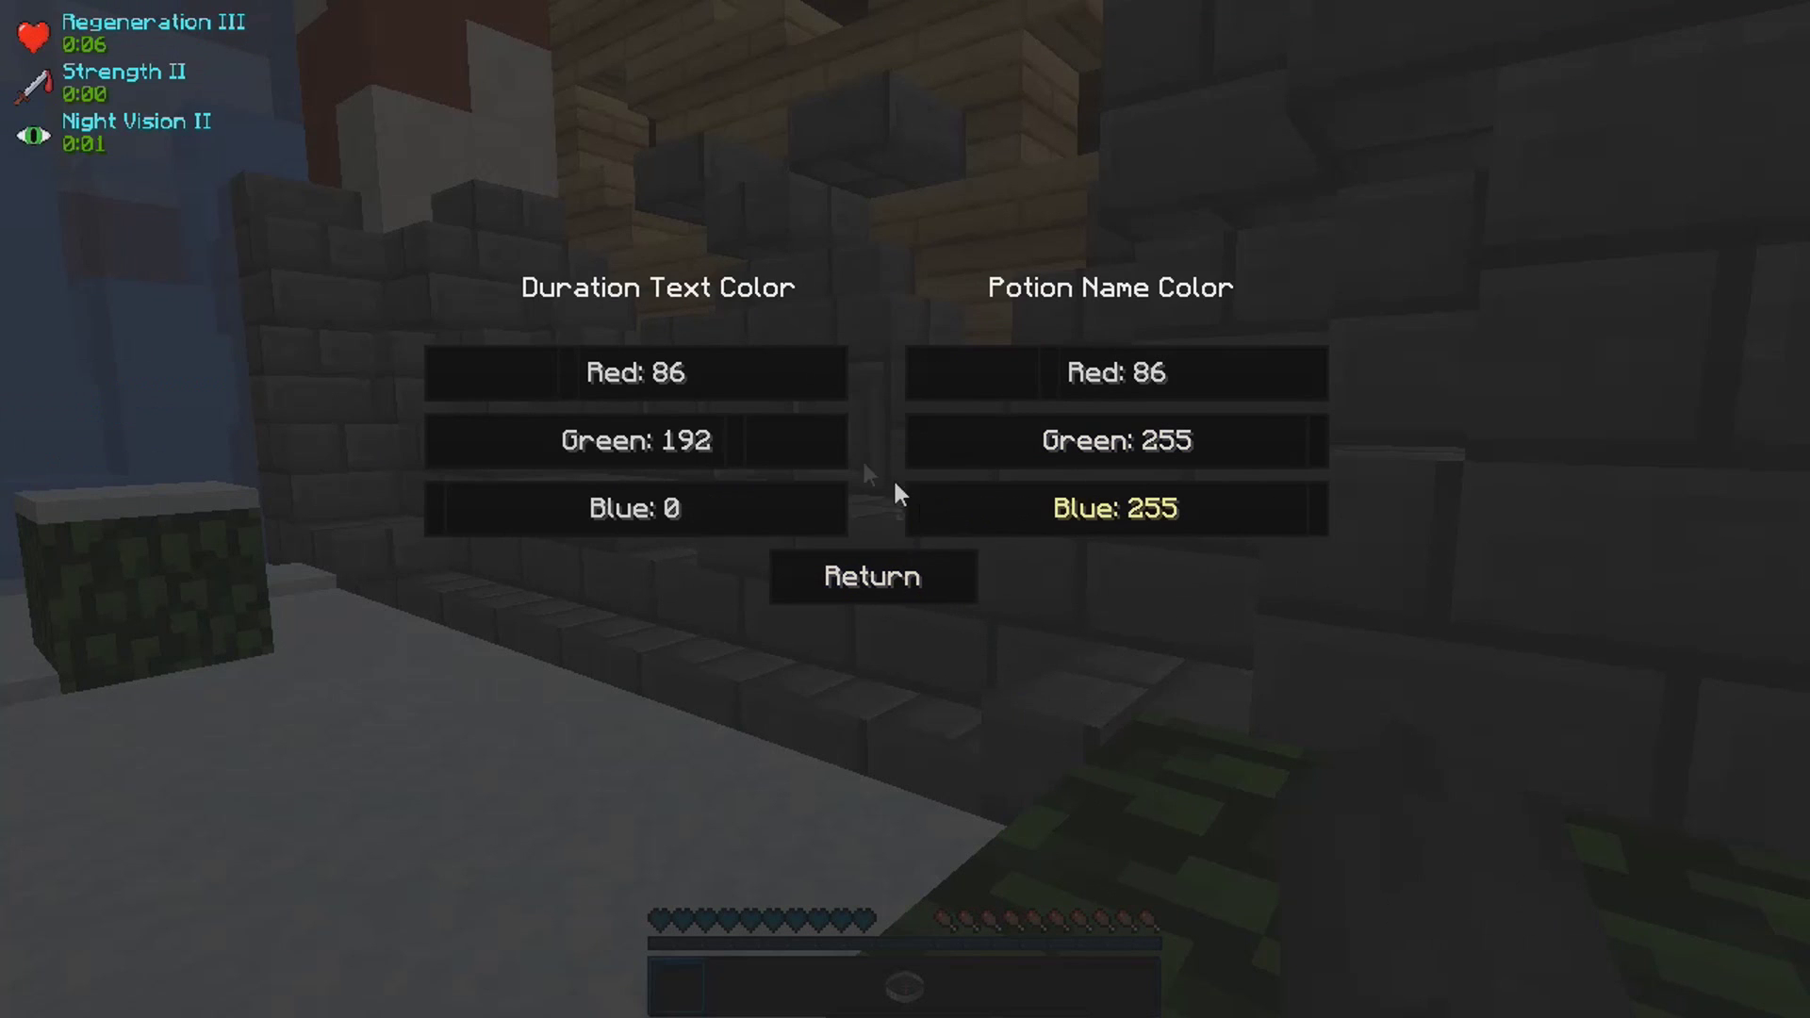
click(873, 585)
Enable the CPS, Keystrokes, Coords and ArmorHUD modules, keeping FPS on.
click(1696, 971)
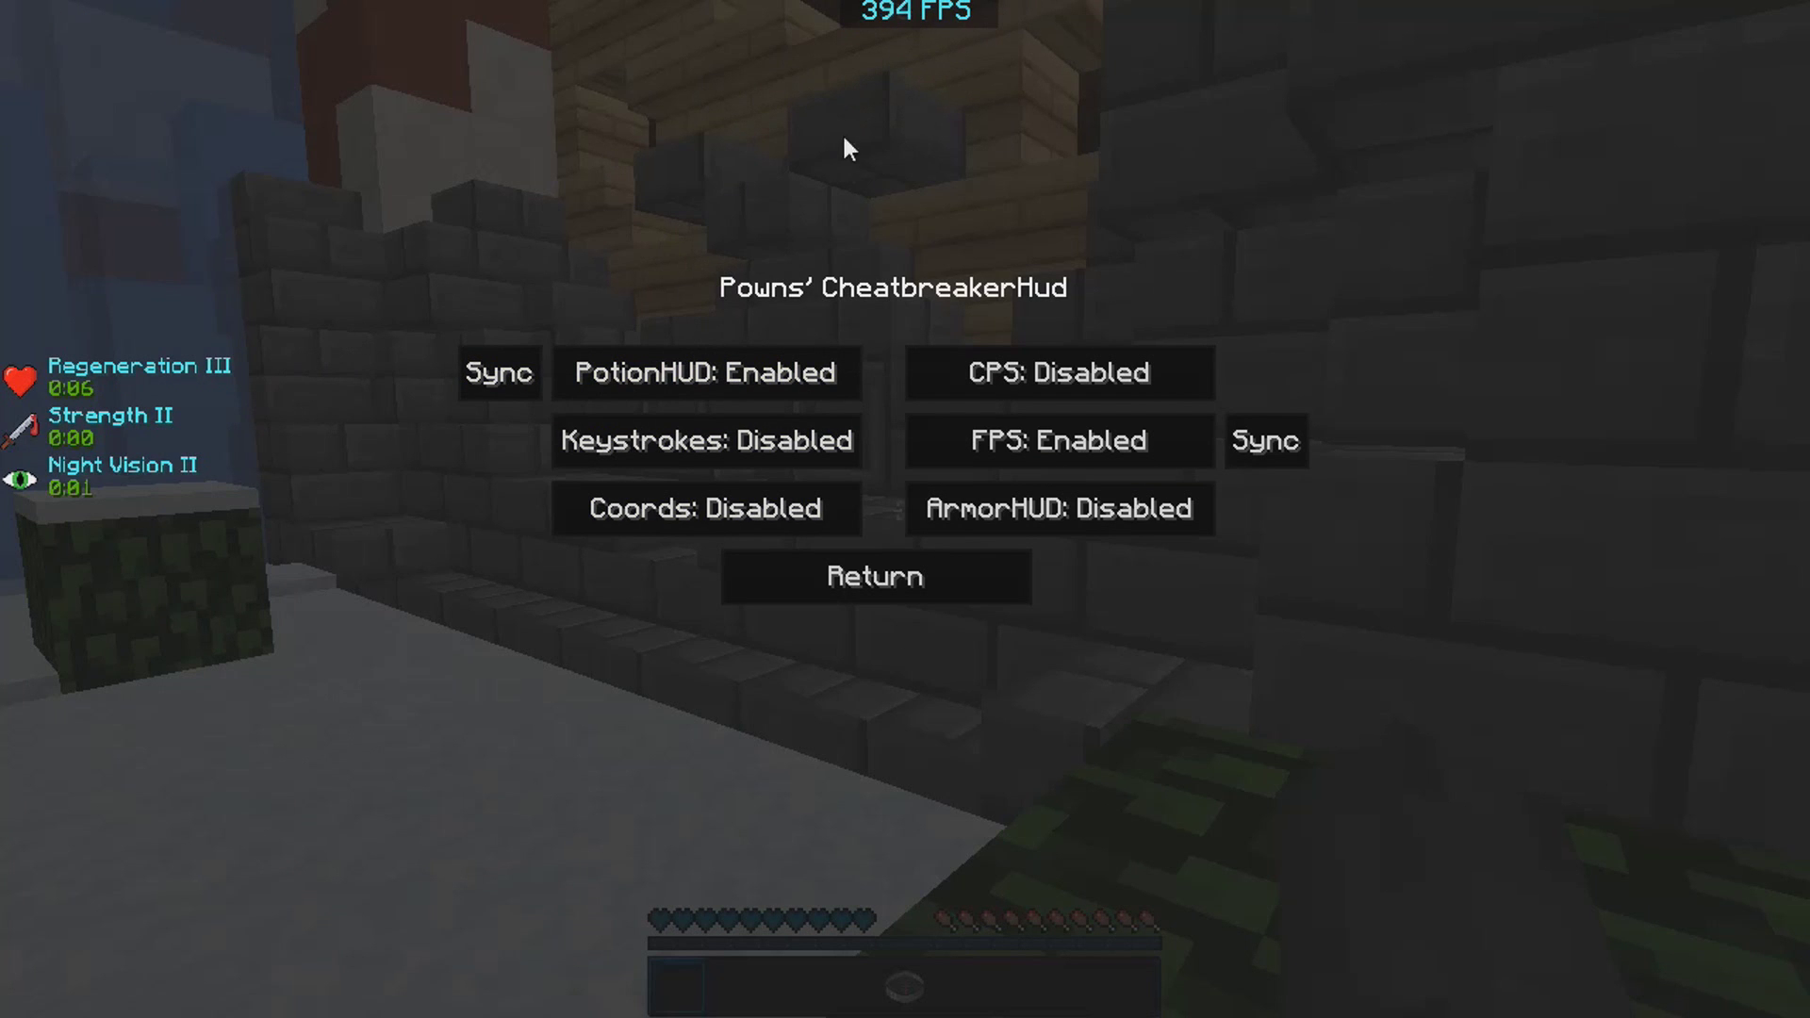
click(984, 439)
click(994, 354)
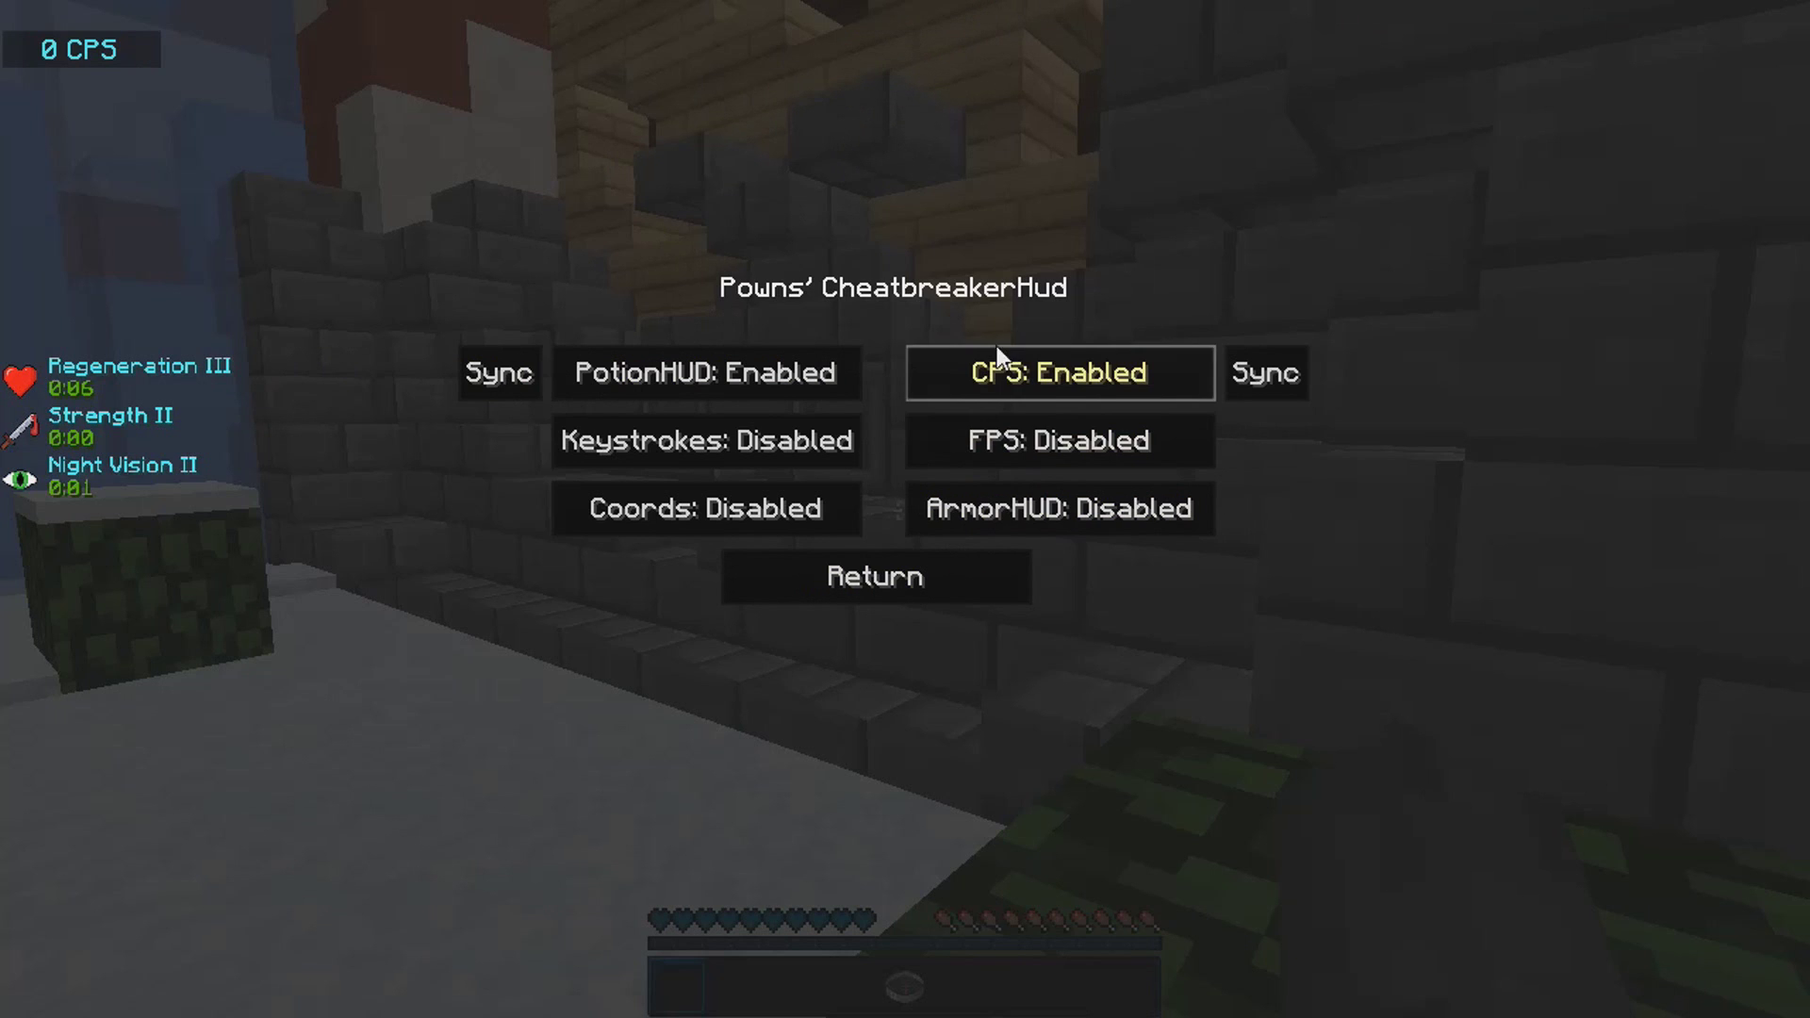
click(995, 445)
click(739, 445)
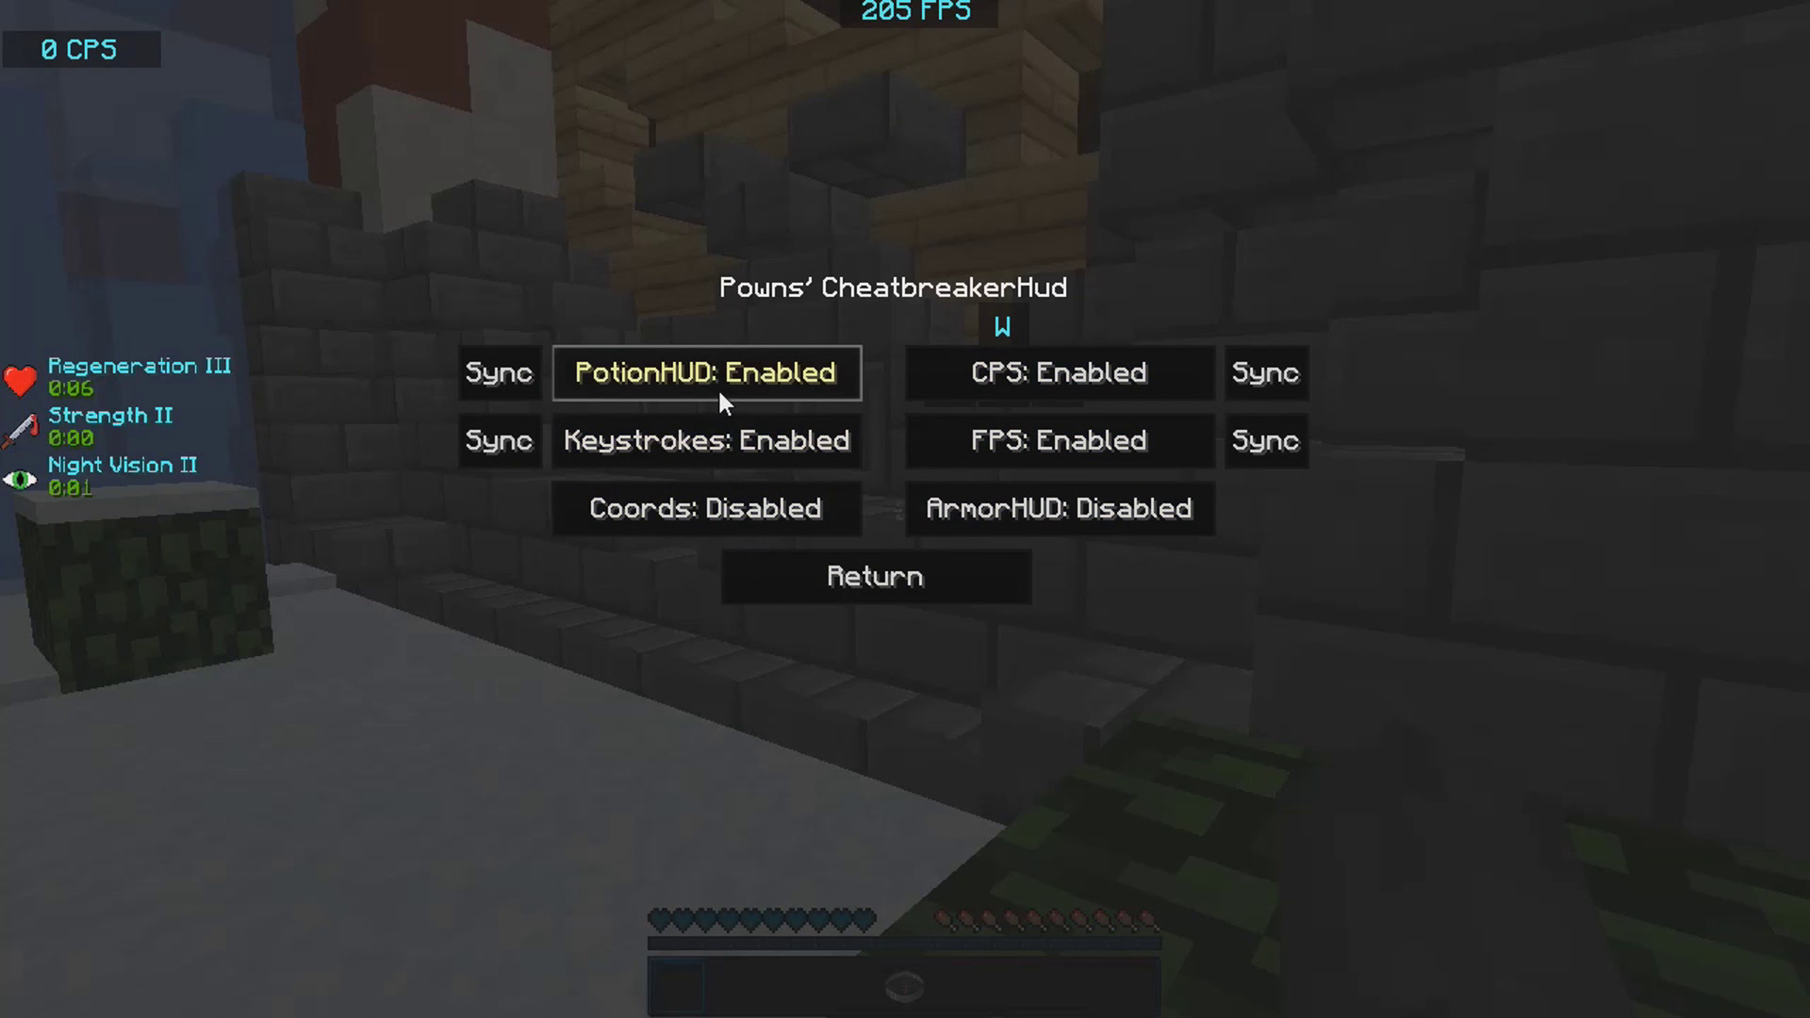
click(792, 521)
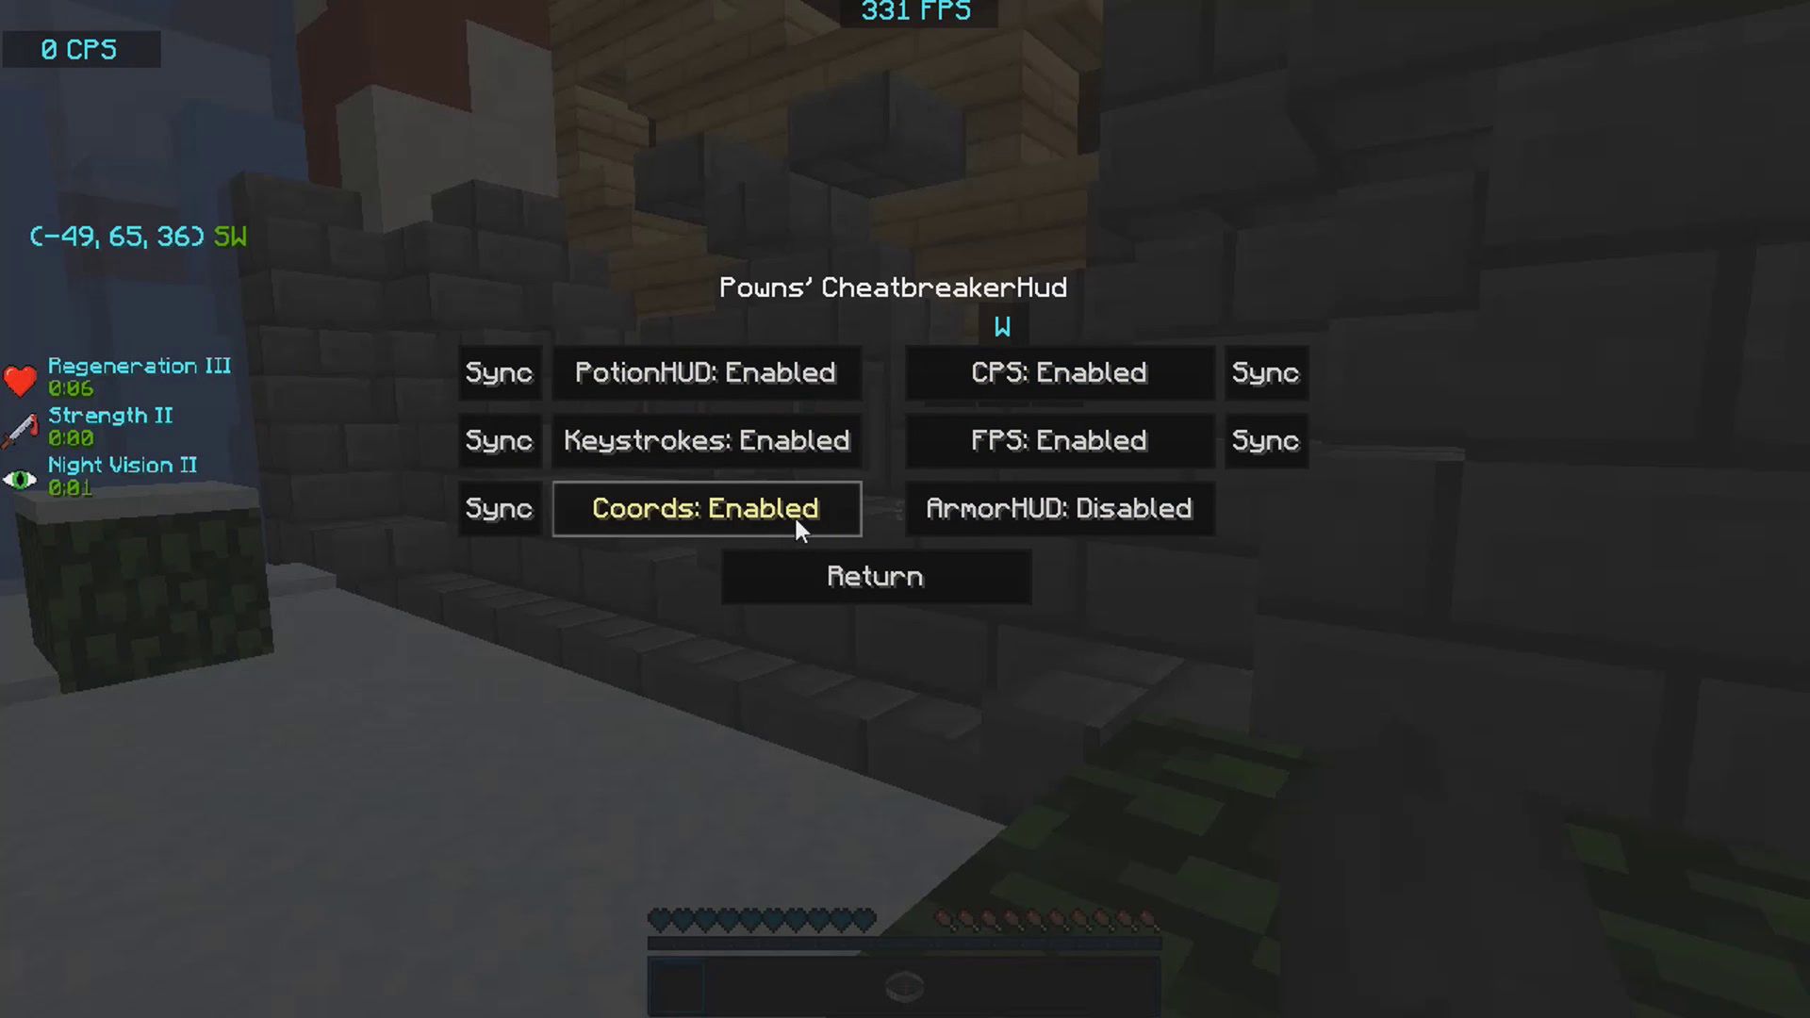
click(990, 528)
Walk and click in-game to test the CPS, keystroke and coordinate overlays.
click(919, 575)
key(Escape)
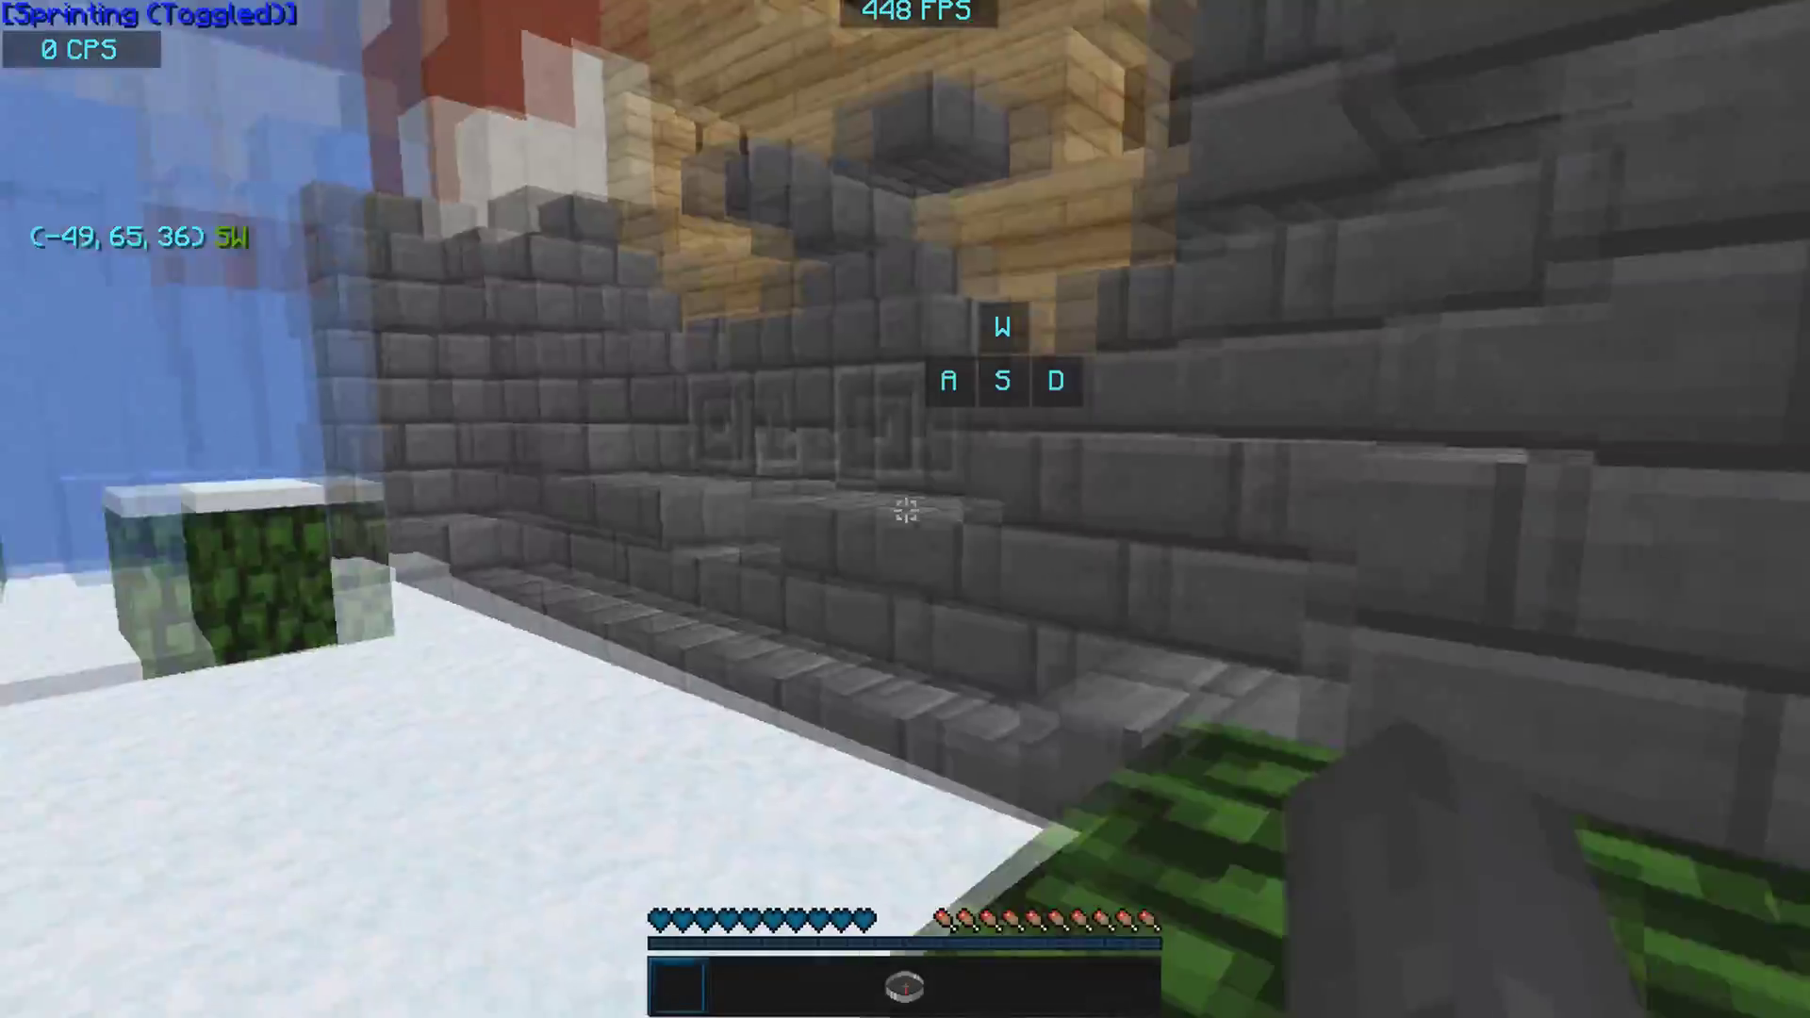
key(w)
click(905, 509)
click(904, 509)
click(905, 509)
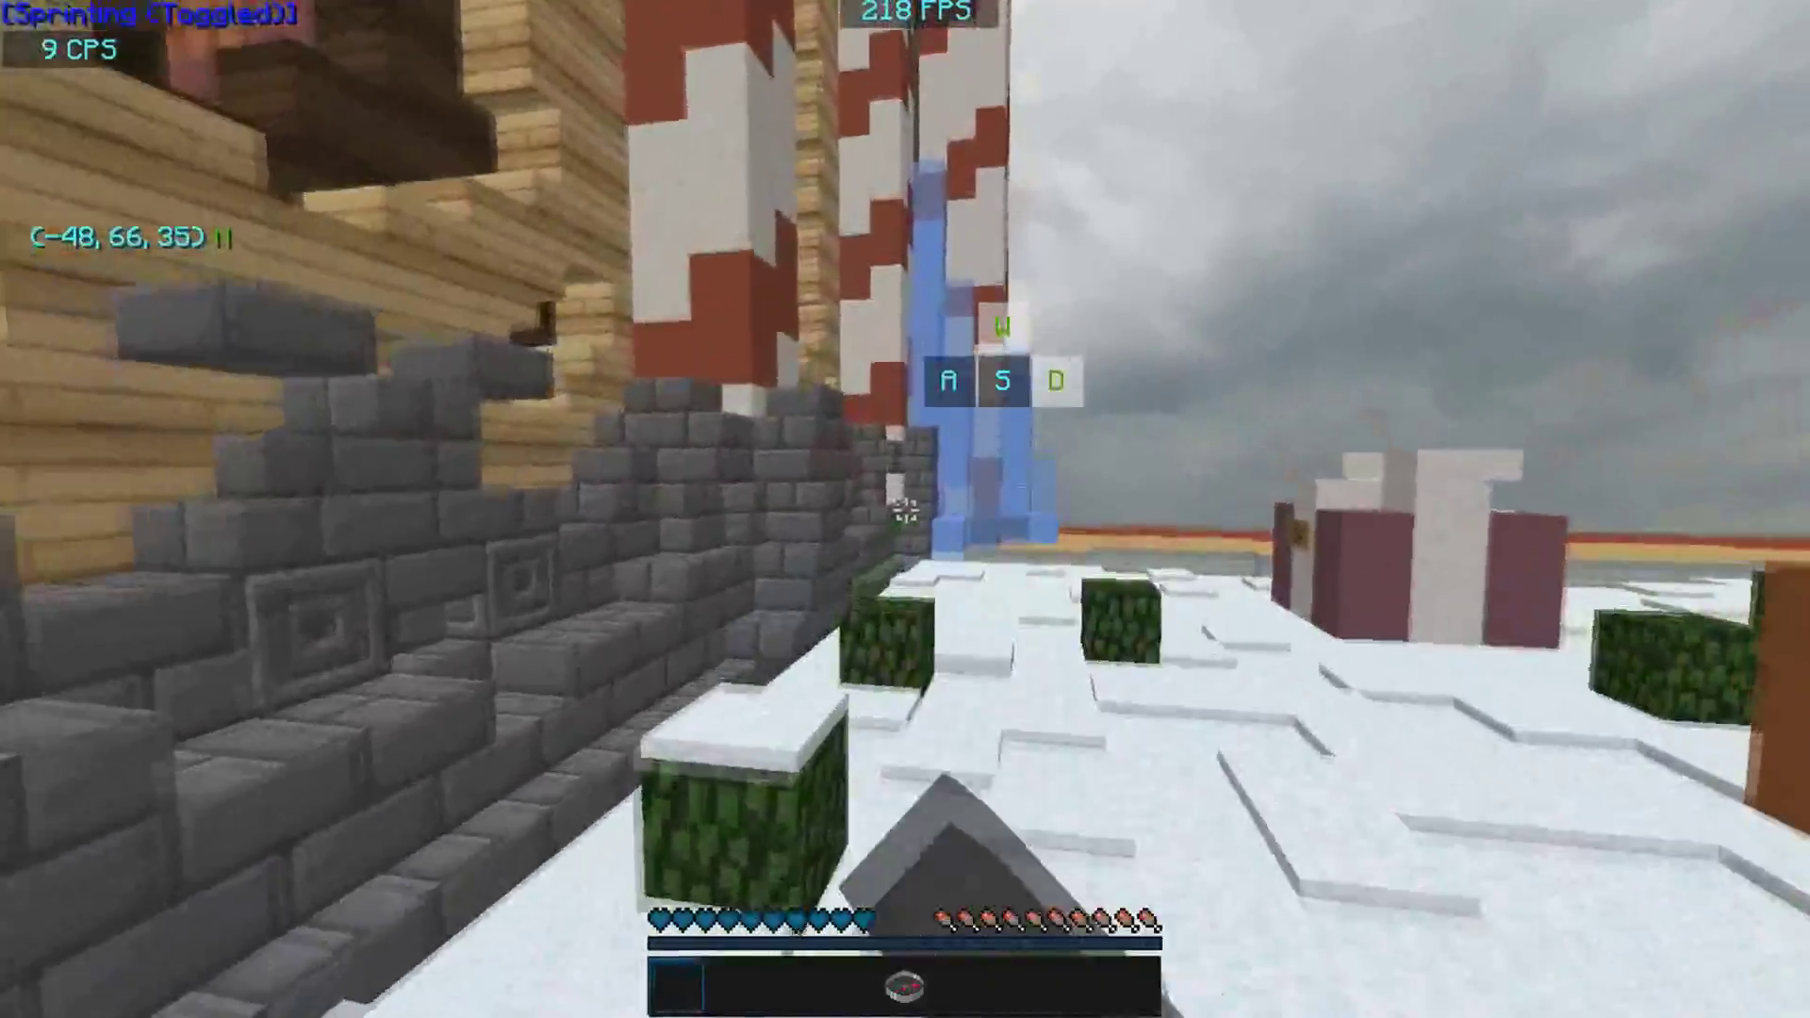
click(905, 509)
key(w)
click(905, 509)
click(904, 509)
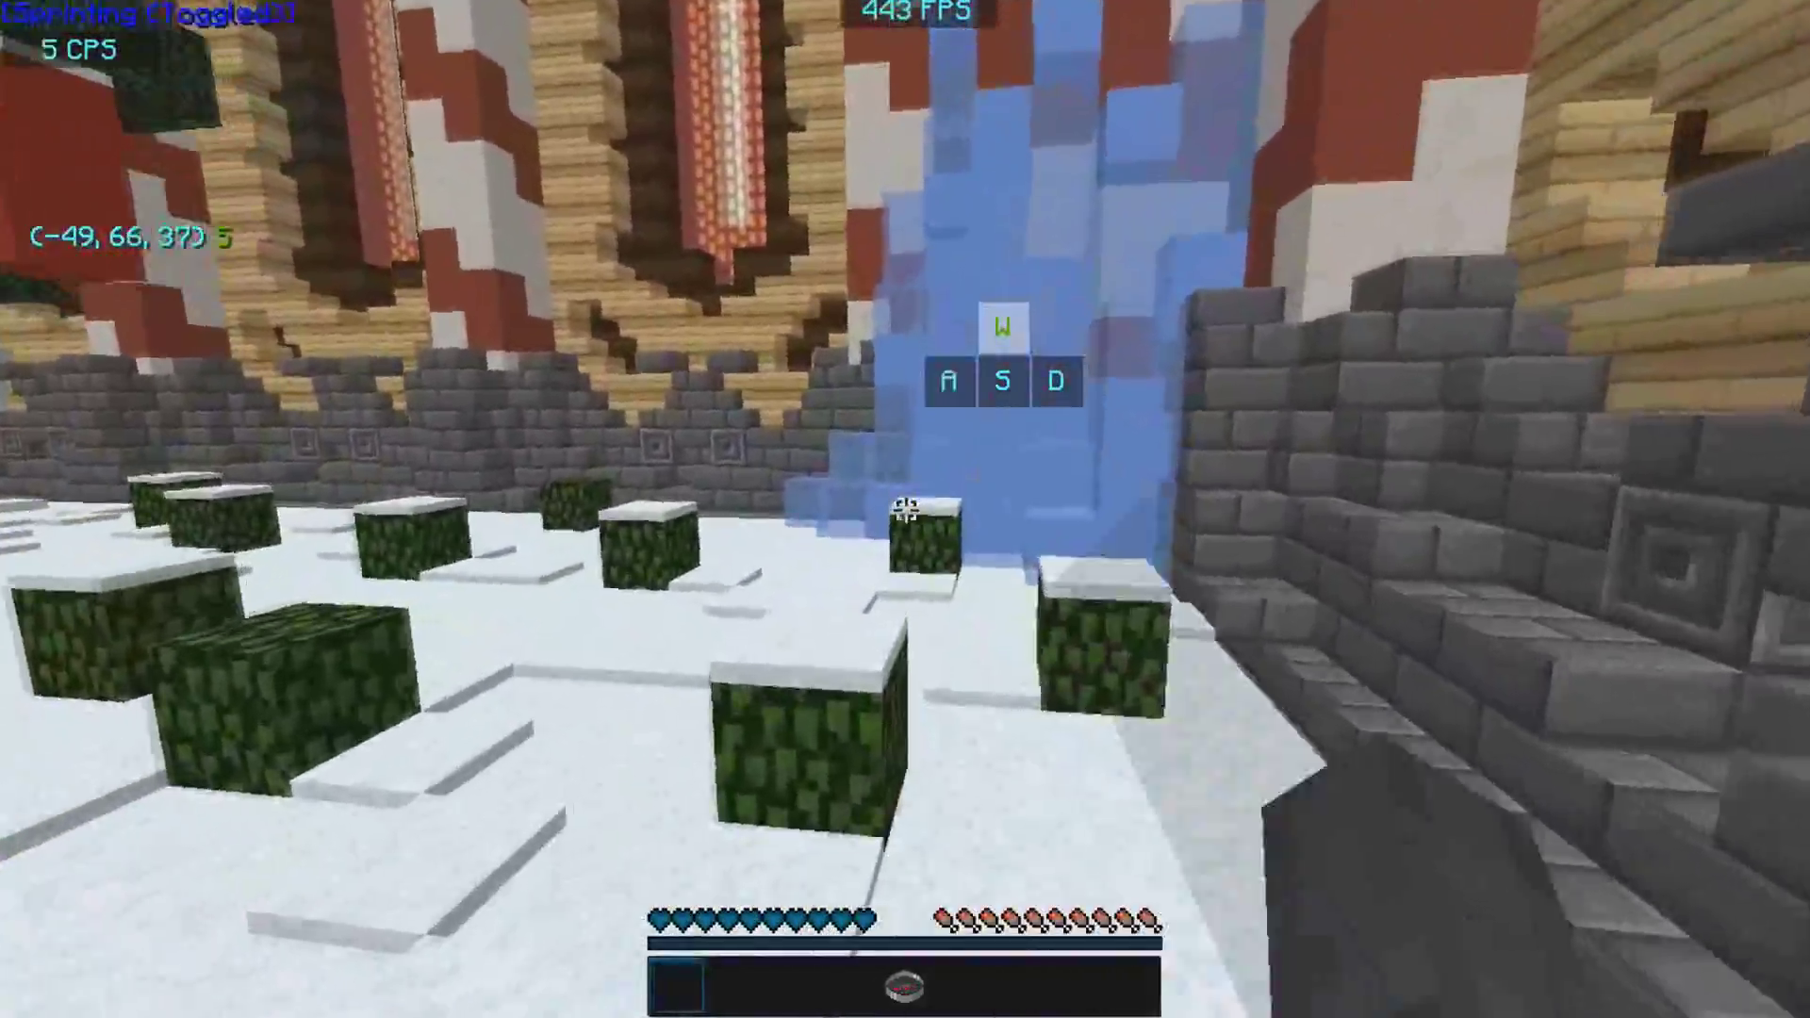
click(905, 509)
Open the BetterFps options screen with the J key.
key(Escape)
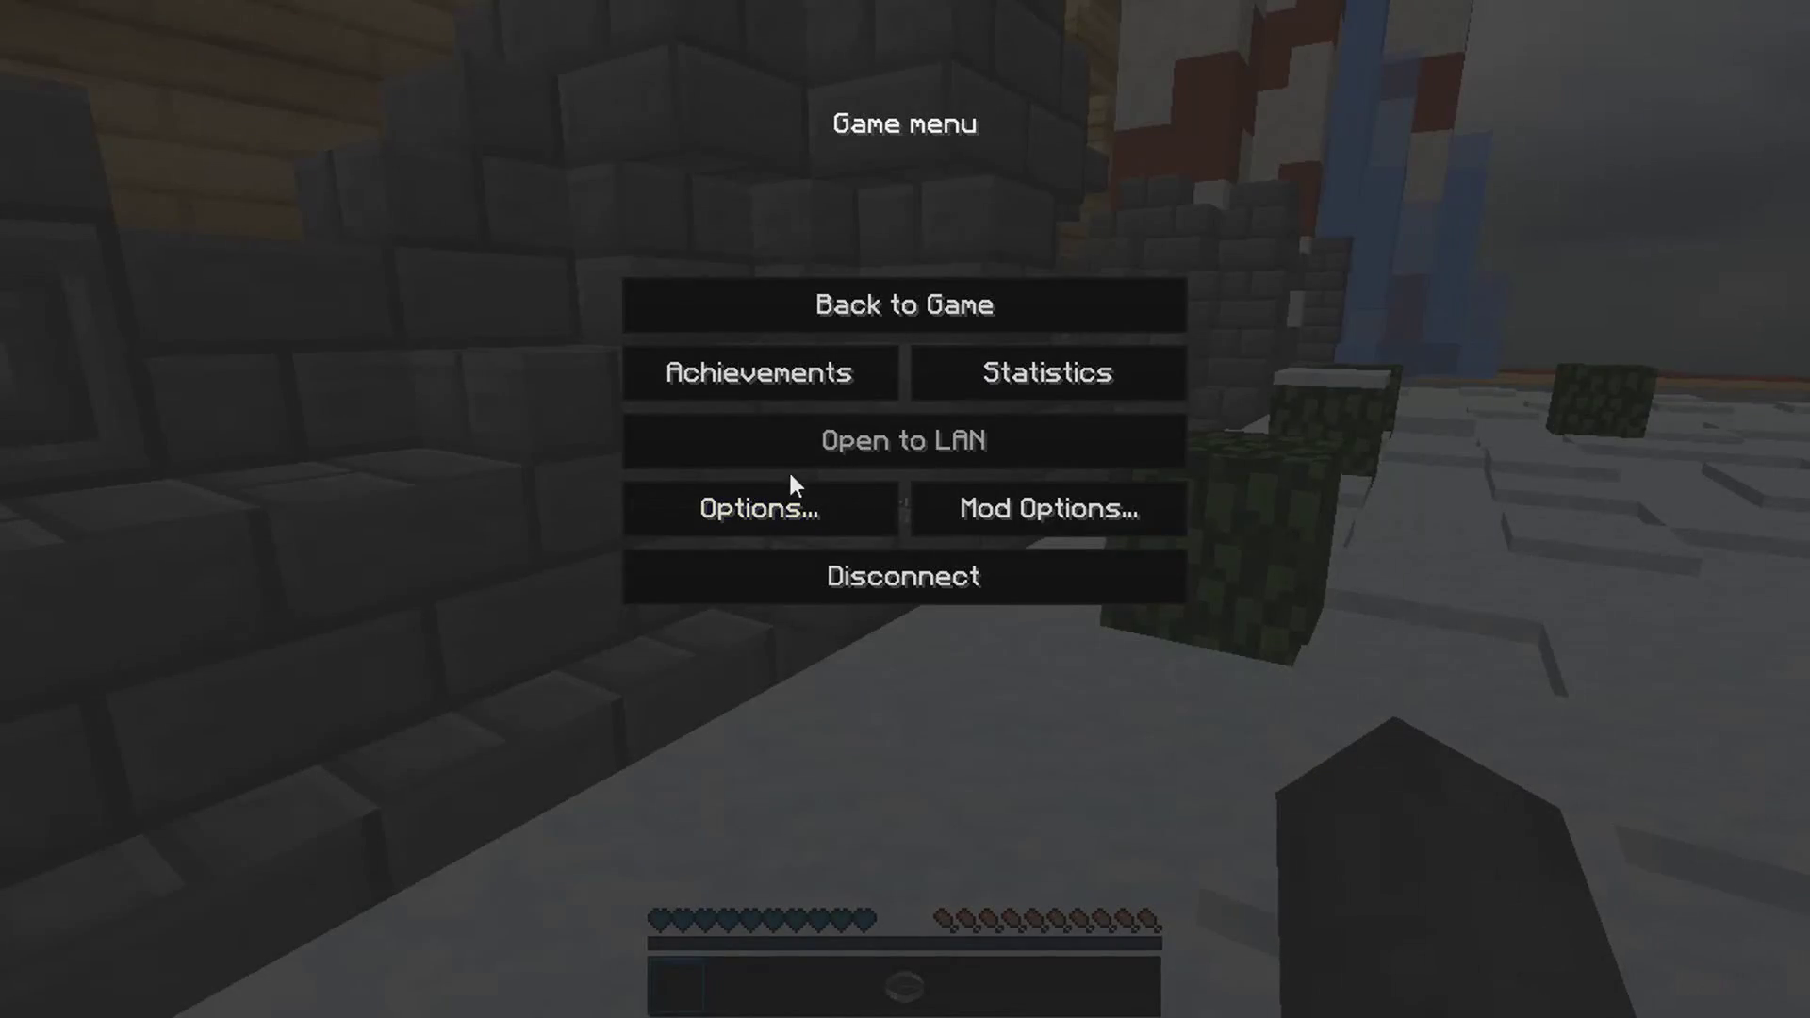
key(Escape)
key(slash)
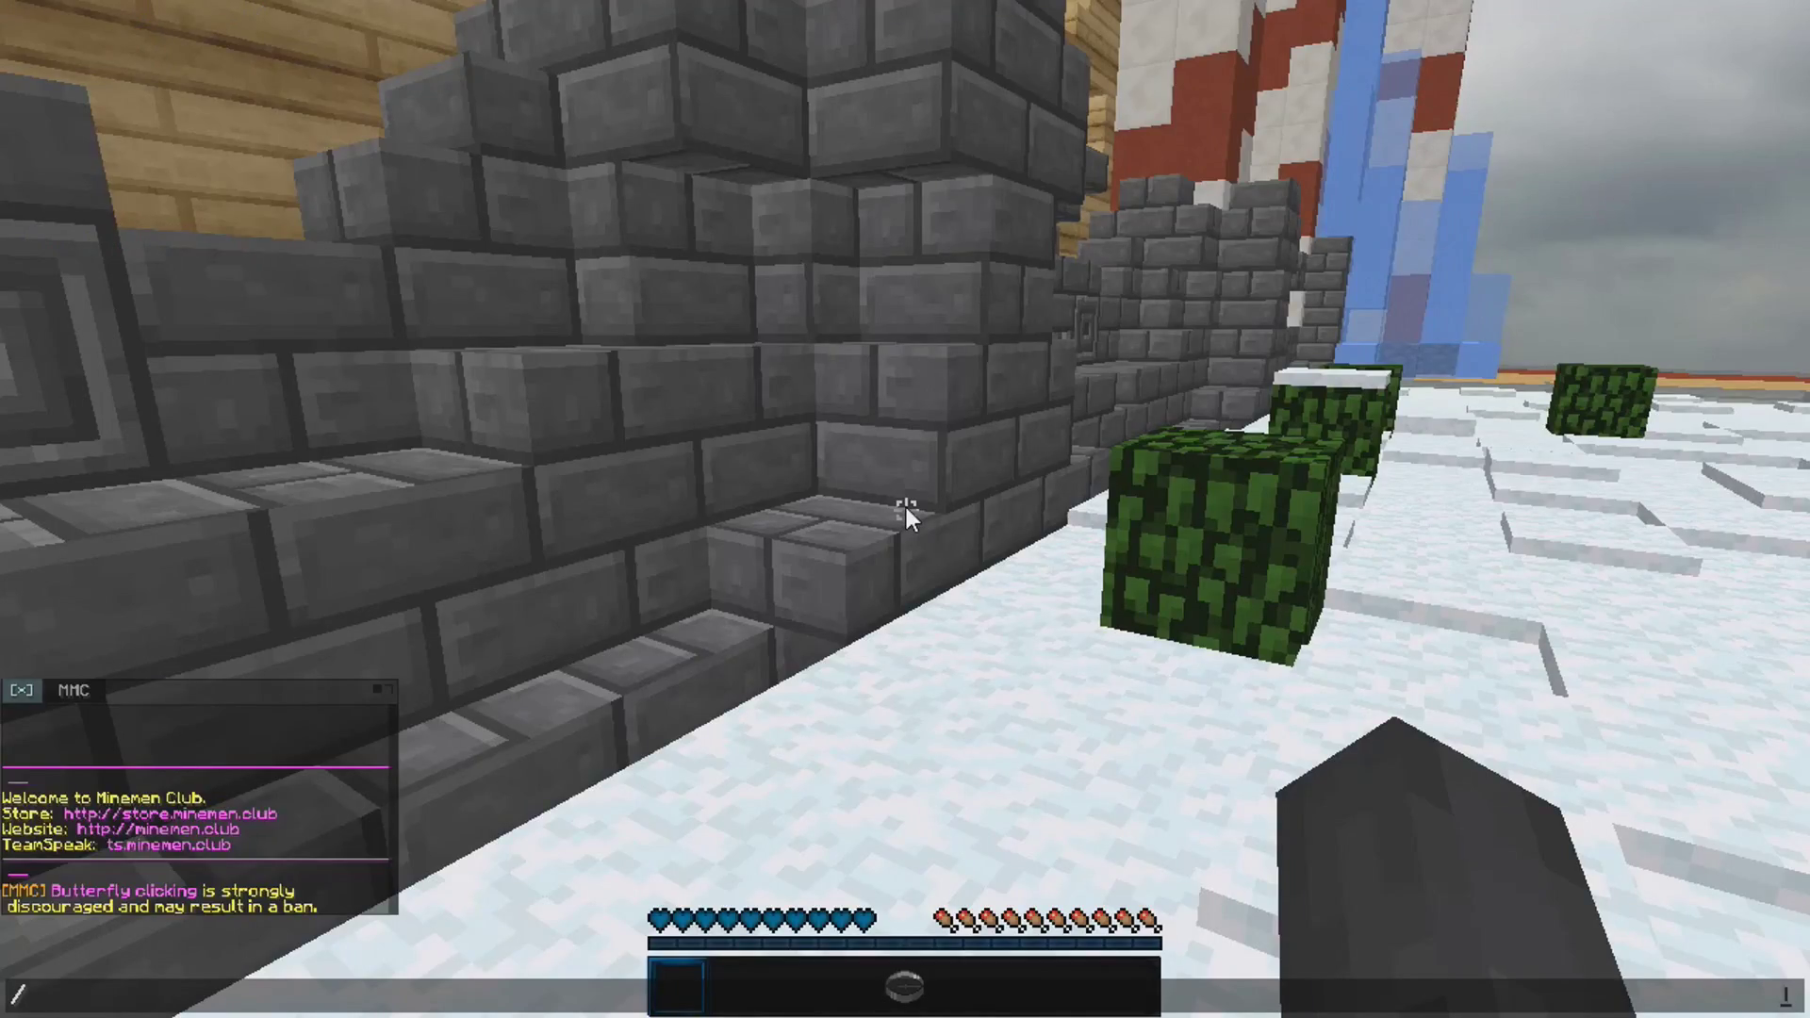
key(Escape)
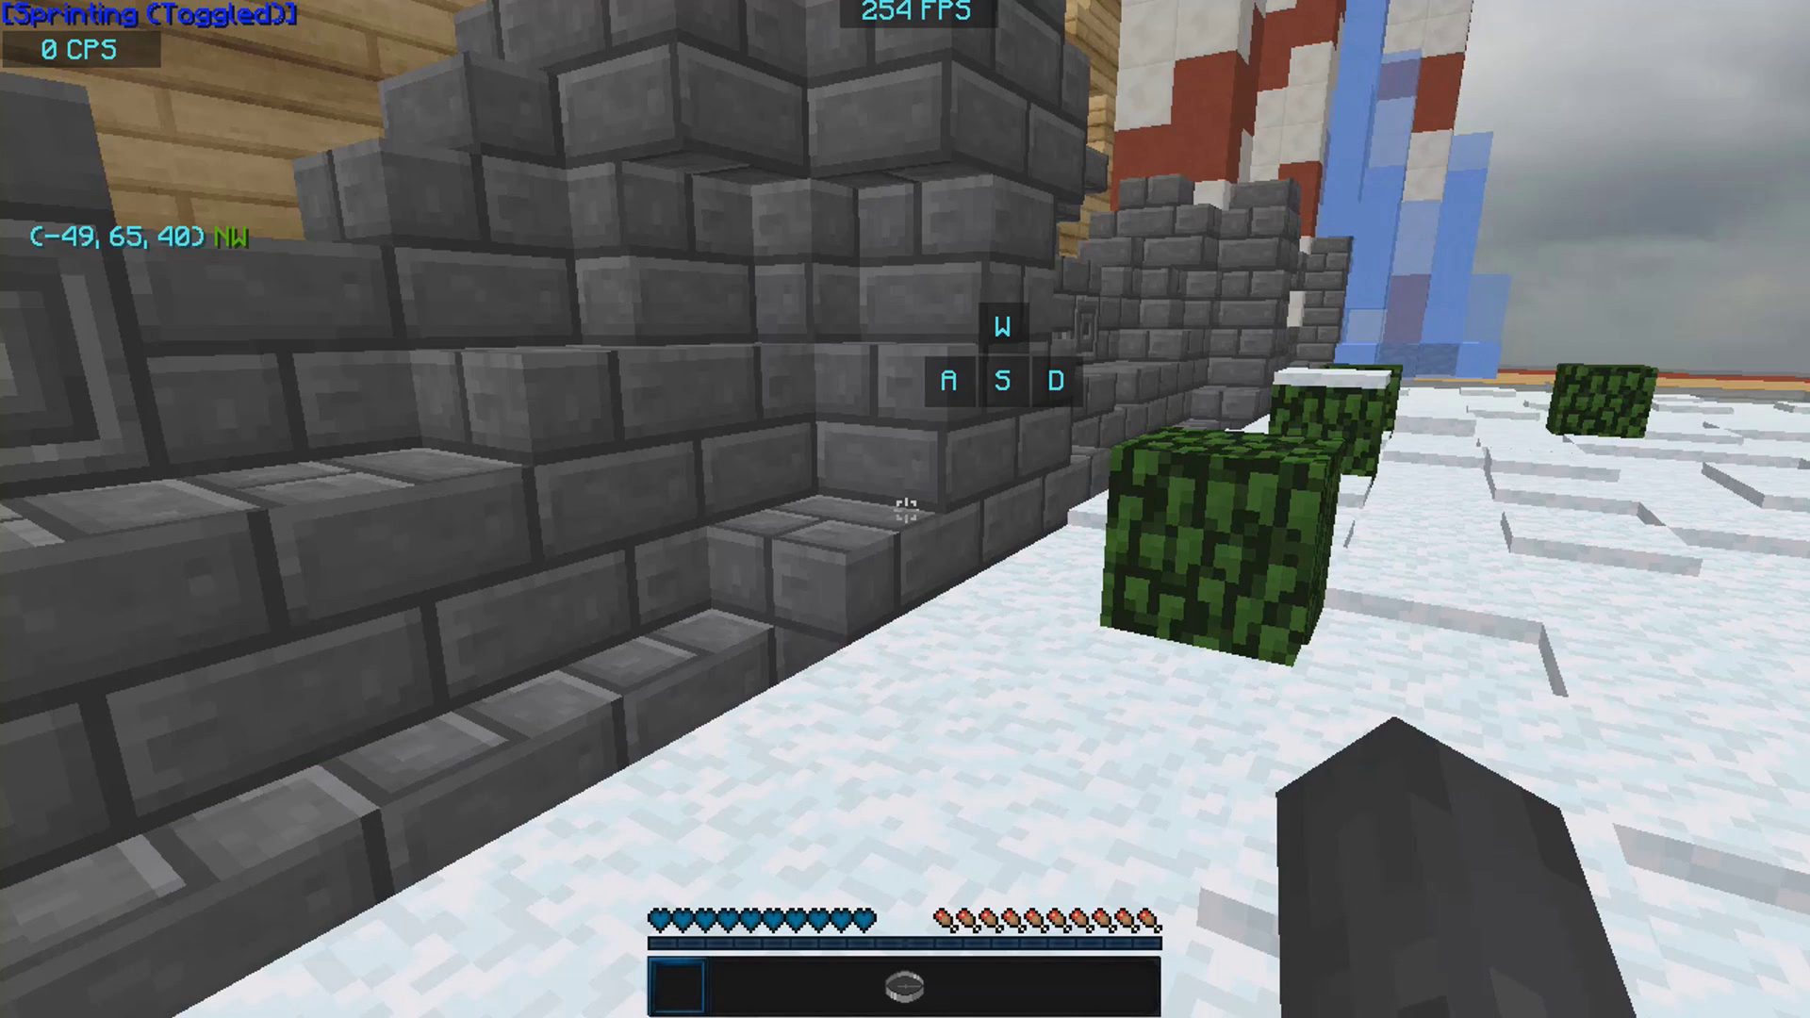
key(j)
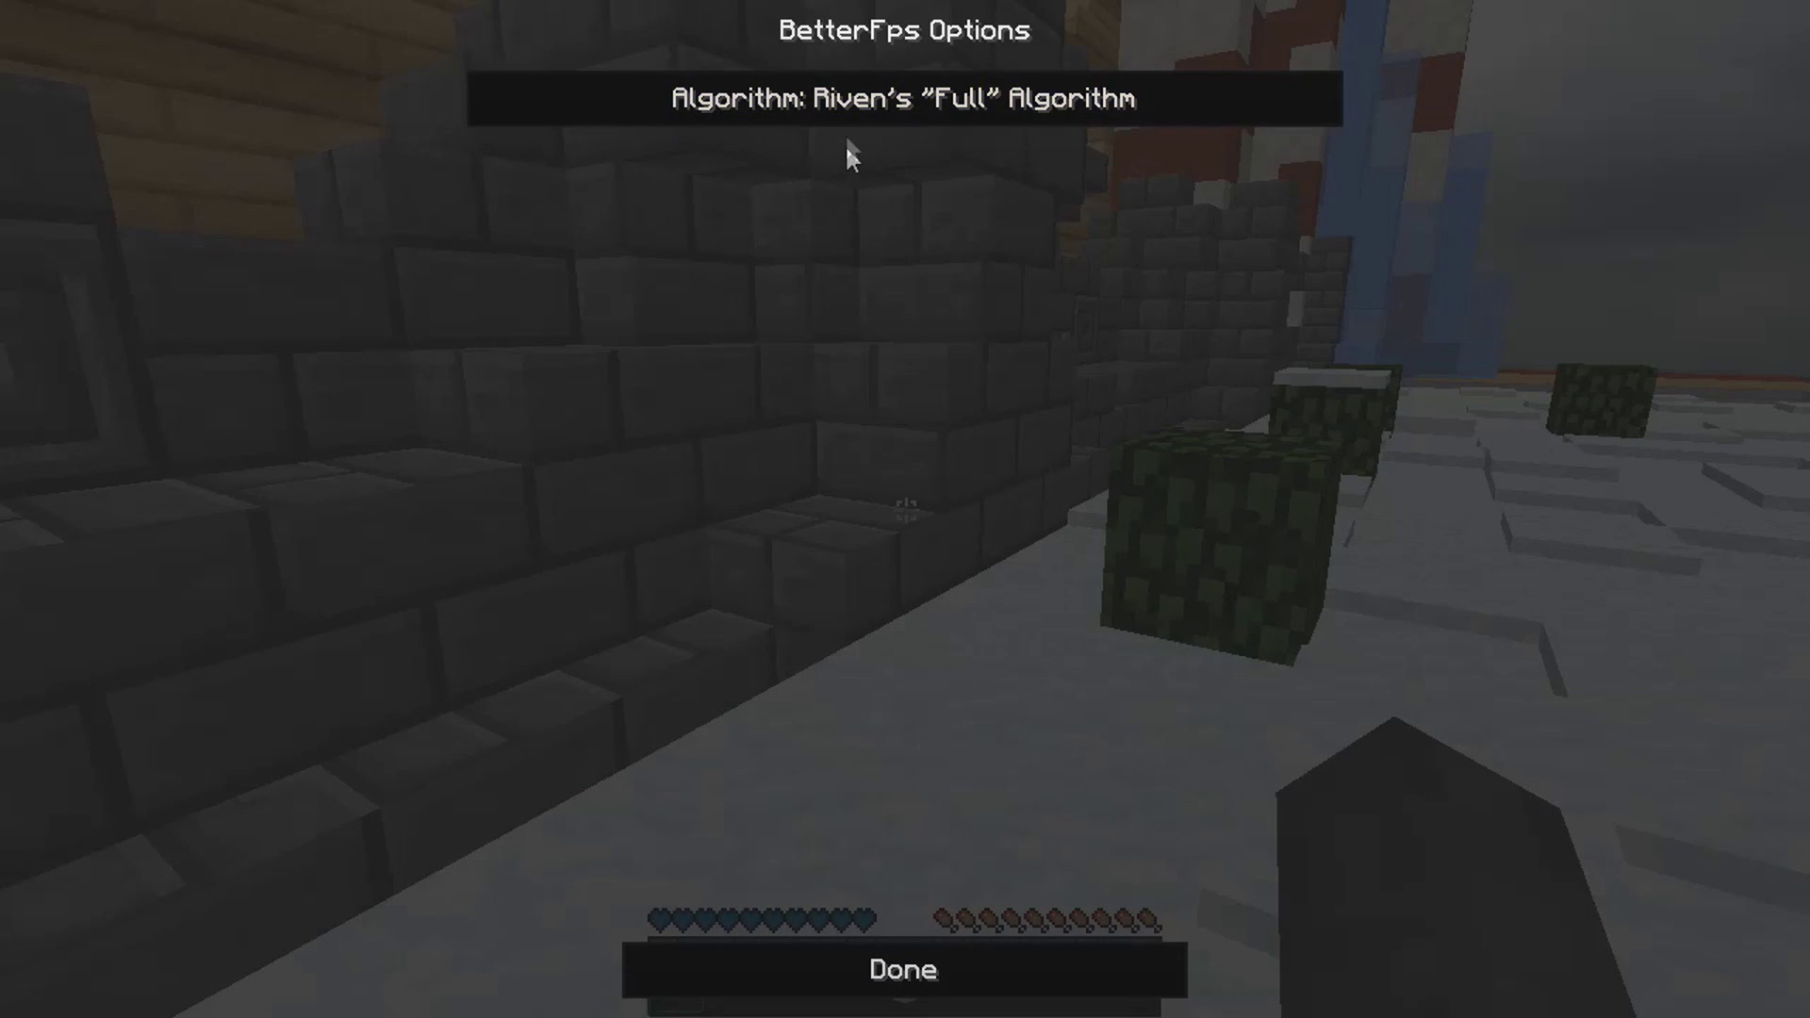
Cycle the BetterFps Algorithm back to Riven's "Full" Algorithm and close the options.
click(1225, 91)
click(989, 98)
click(933, 99)
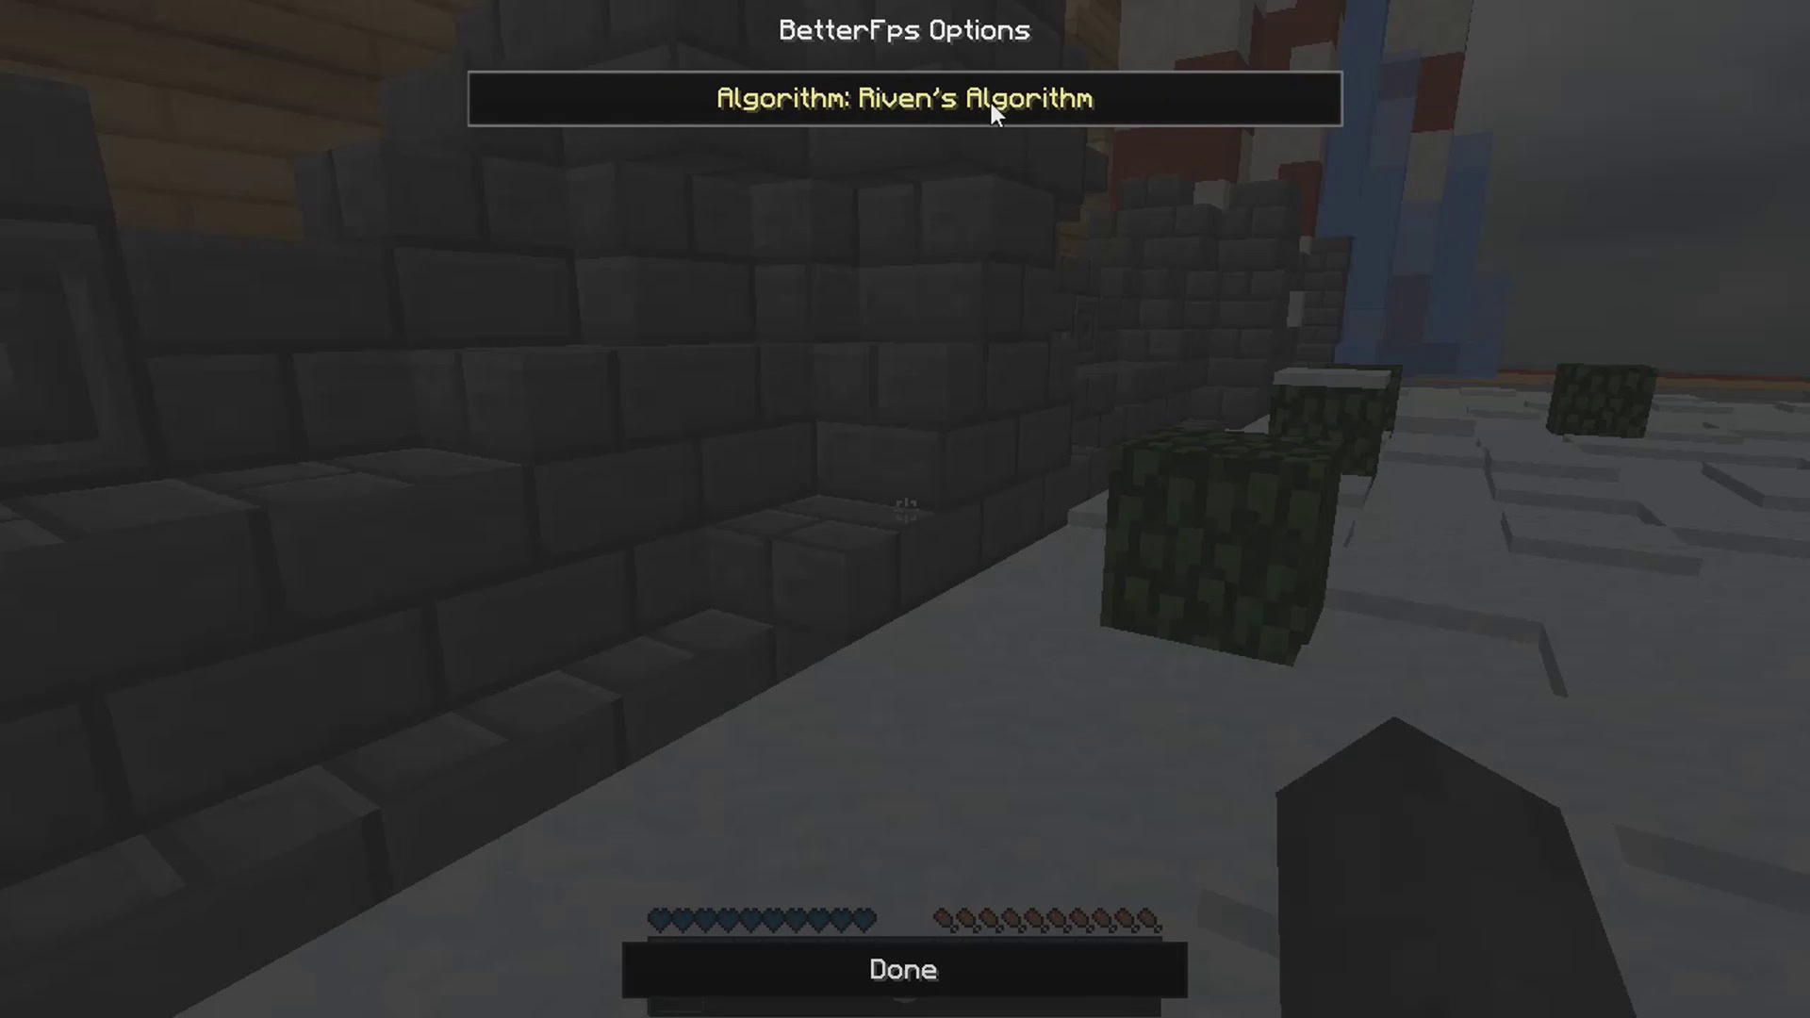
click(1112, 99)
click(1140, 105)
click(1169, 111)
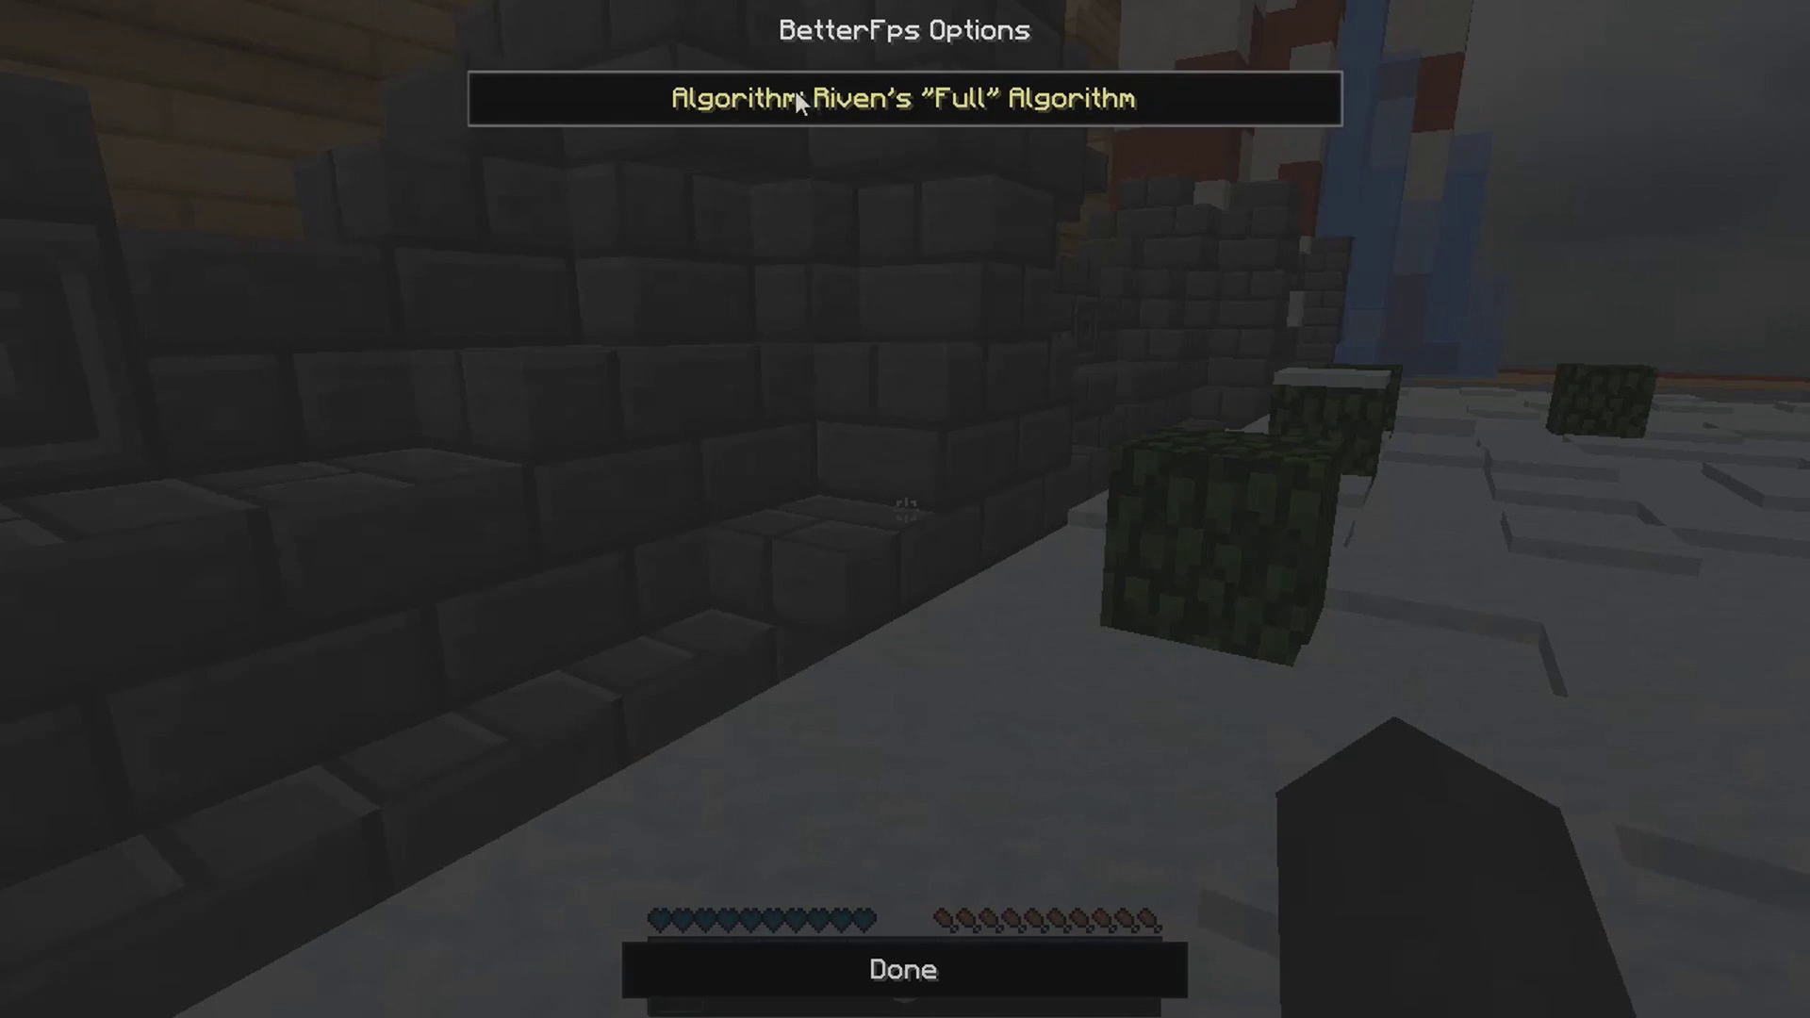
click(897, 951)
Walk and jump across the snow while clicking repeatedly to test the CPS counter and FPS.
key(w)
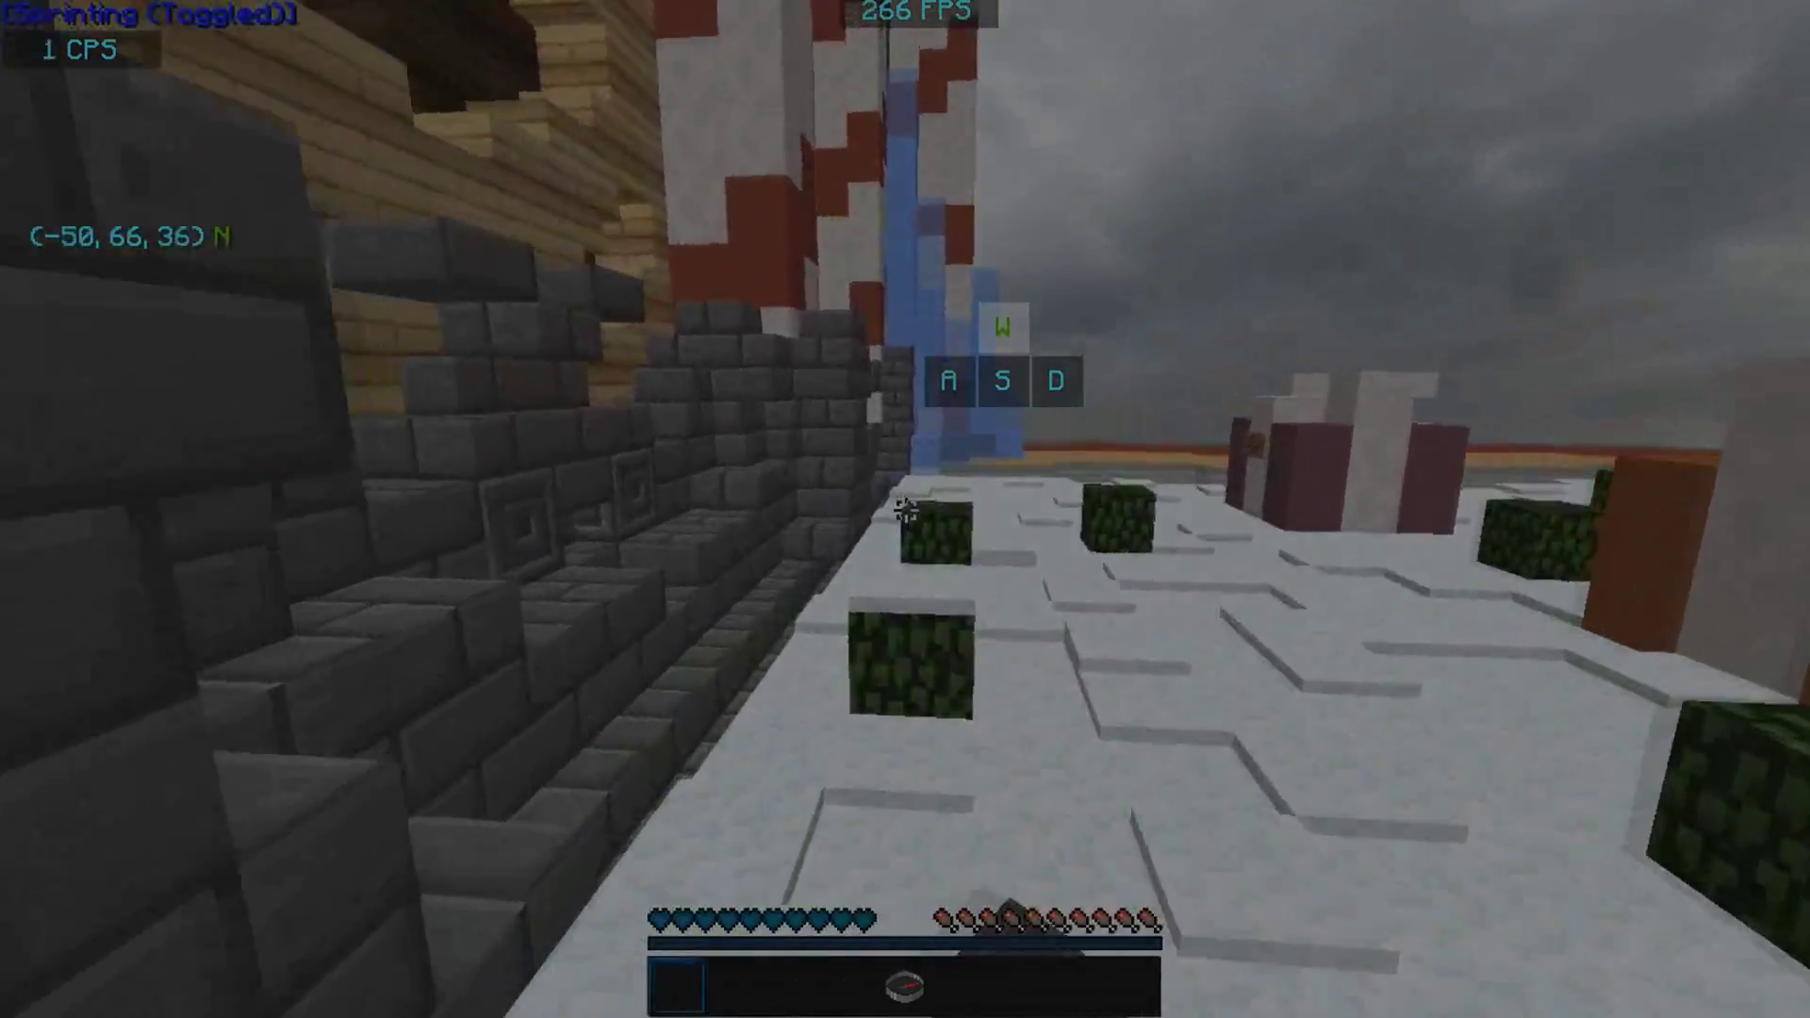
click(905, 509)
click(905, 509)
click(905, 508)
click(905, 509)
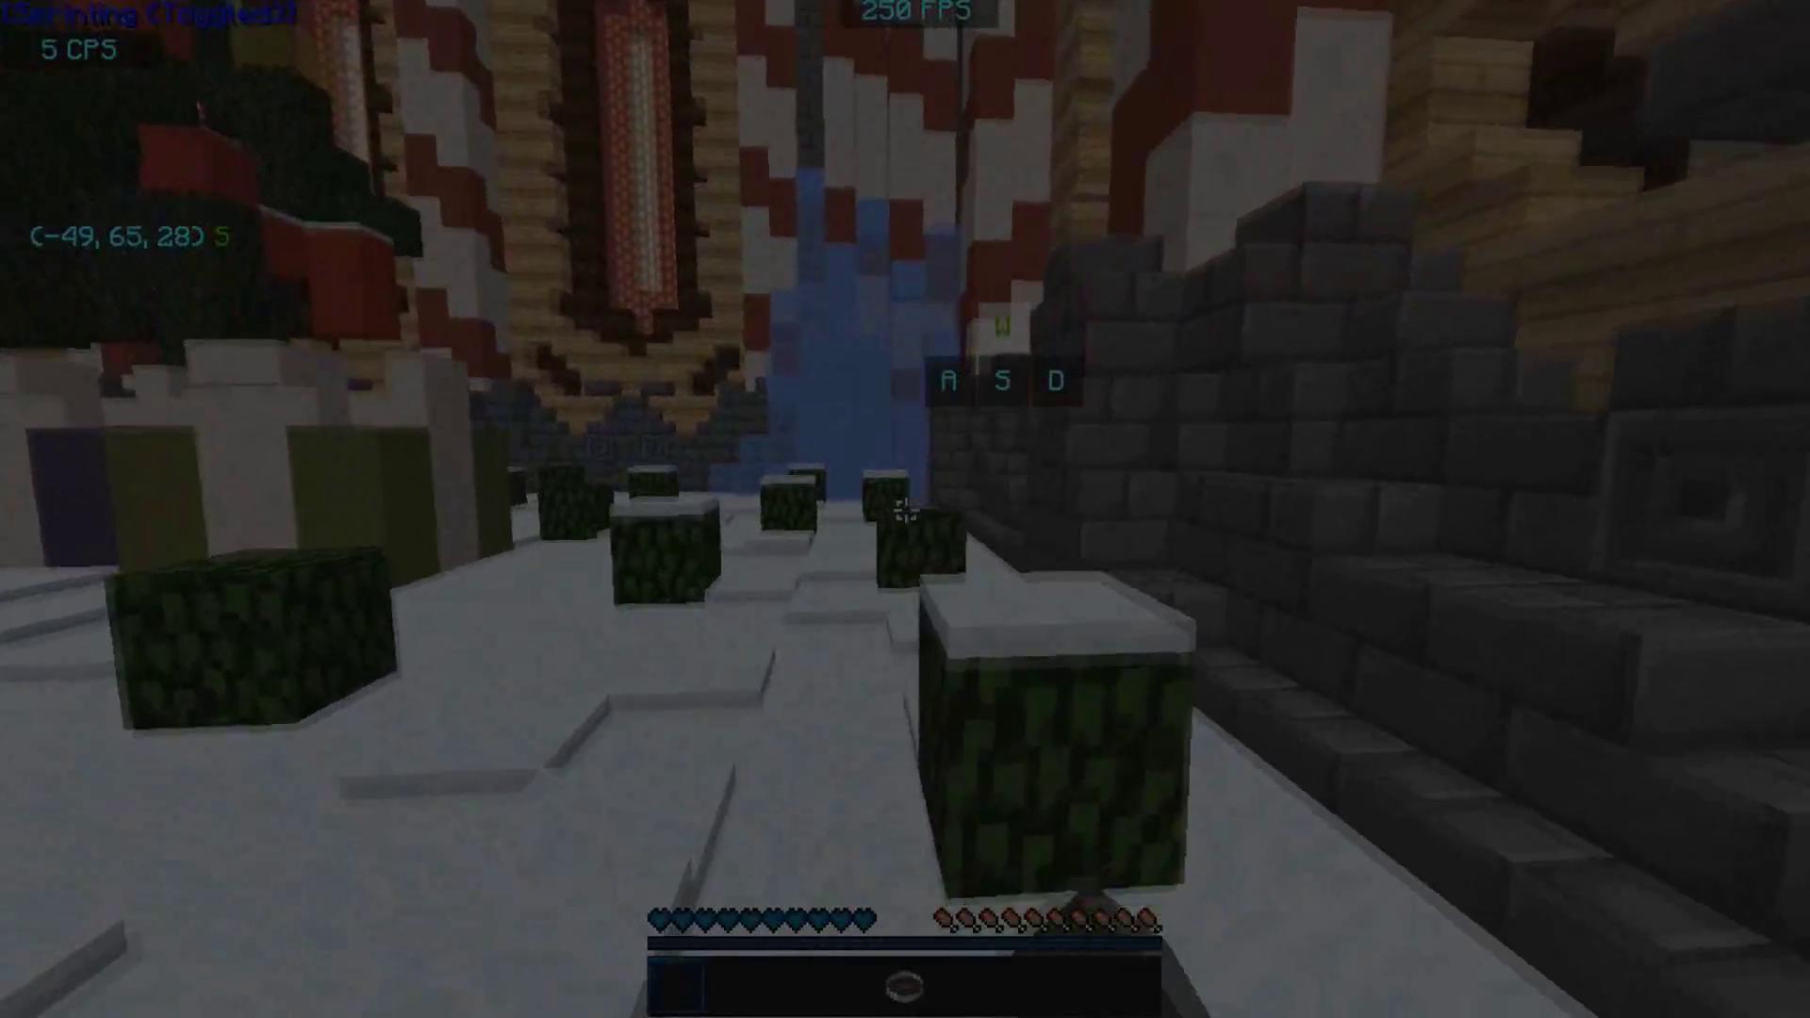
click(904, 509)
click(905, 509)
click(905, 509)
key(space)
key(a)
click(904, 509)
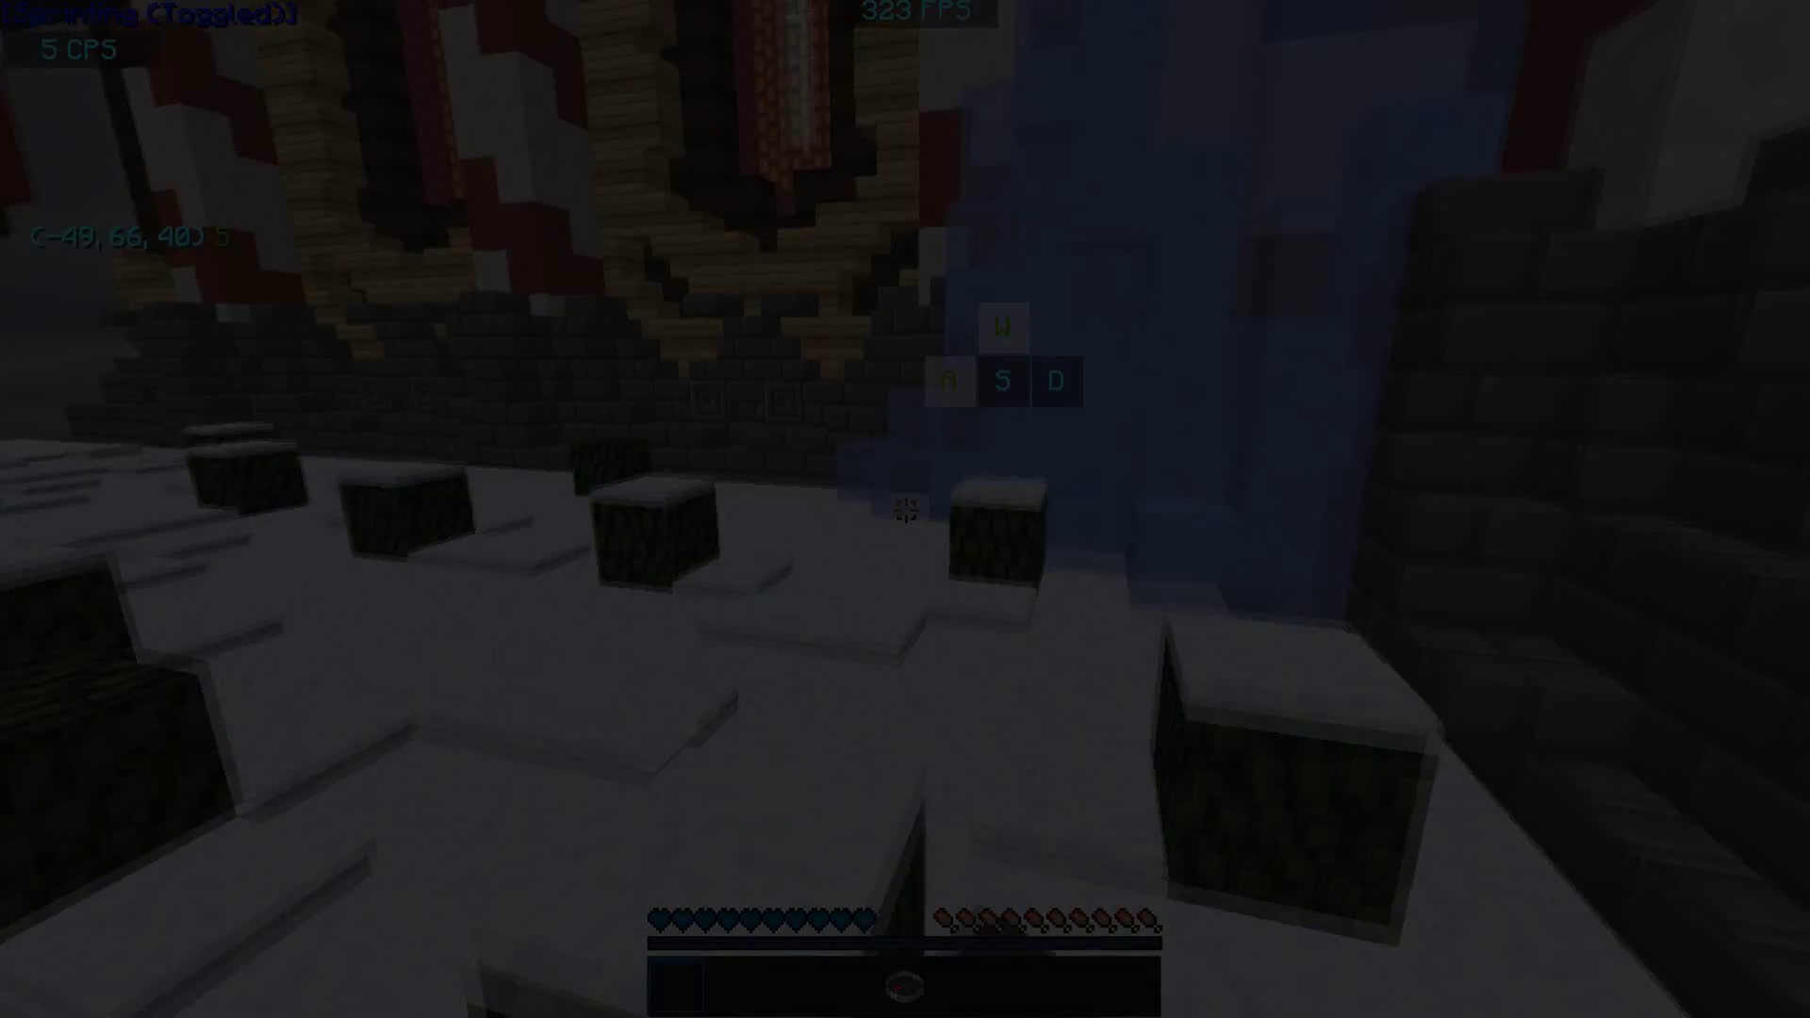